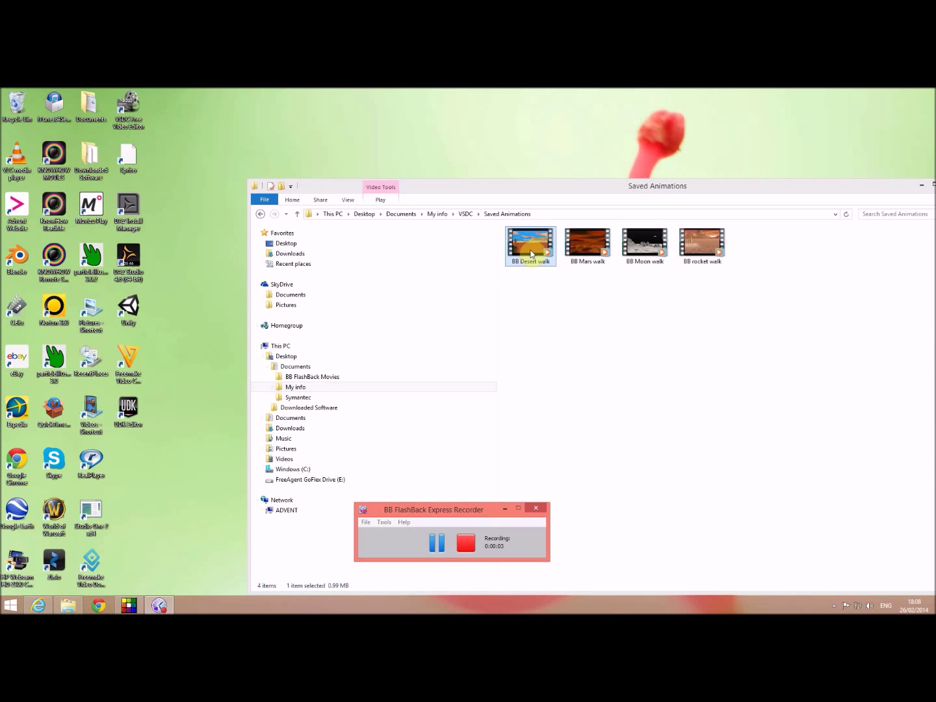
Play the 'BB Desert walk' animation from the Saved Animations folder in Windows Media Player.
{"action": "double_click", "coordinate": [531, 249]}
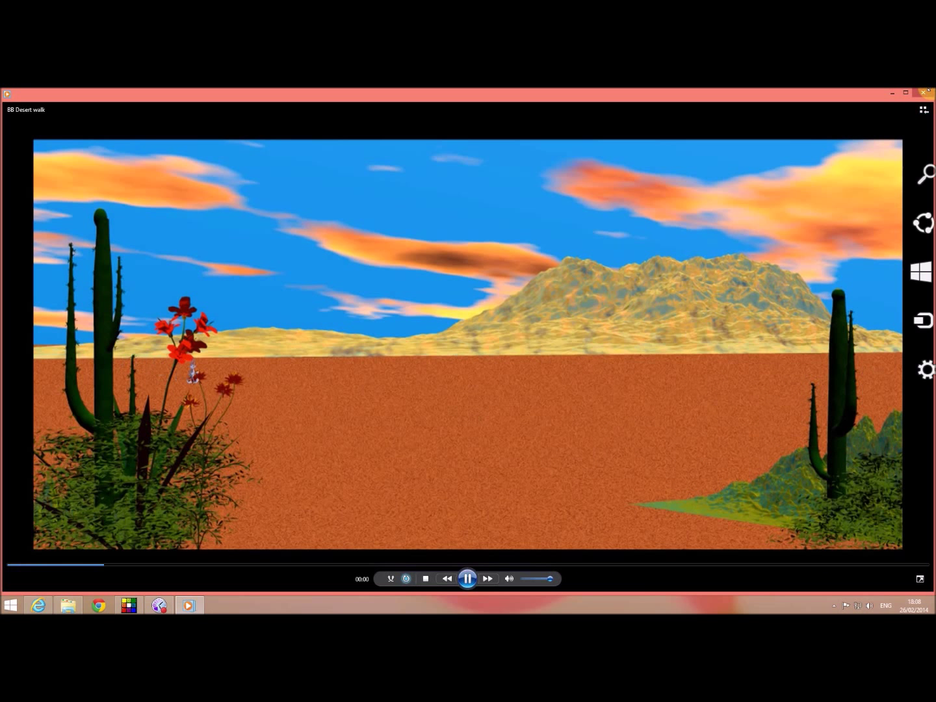
Watch the Mars, Moon and rocket walk animations in turn, closing each before the next.
{"action": "left_click", "coordinate": [922, 92]}
{"action": "double_click", "coordinate": [574, 243]}
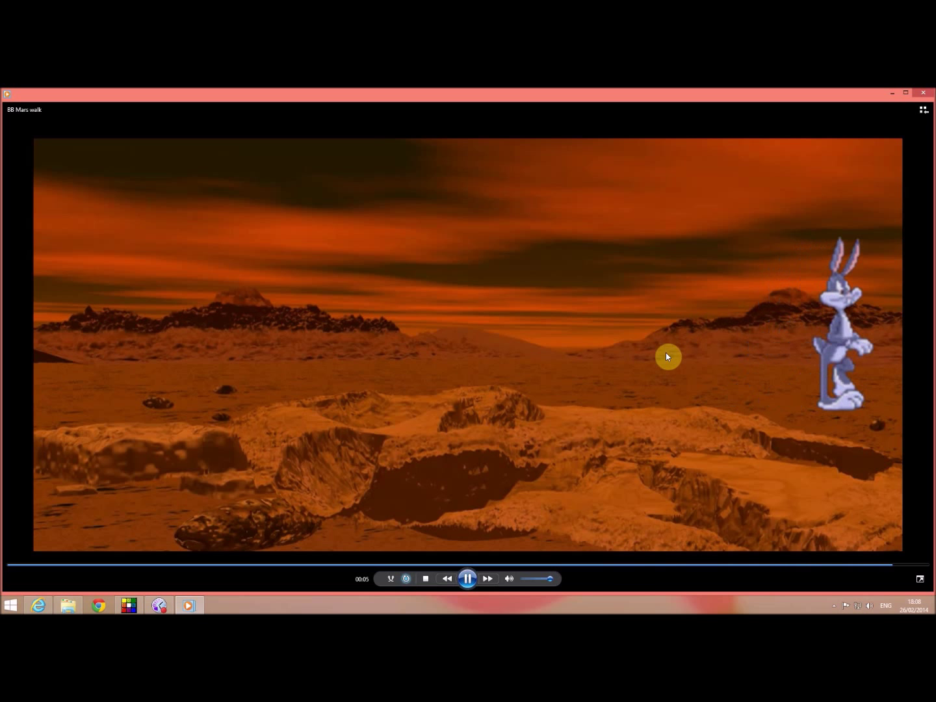
{"action": "left_click", "coordinate": [922, 92]}
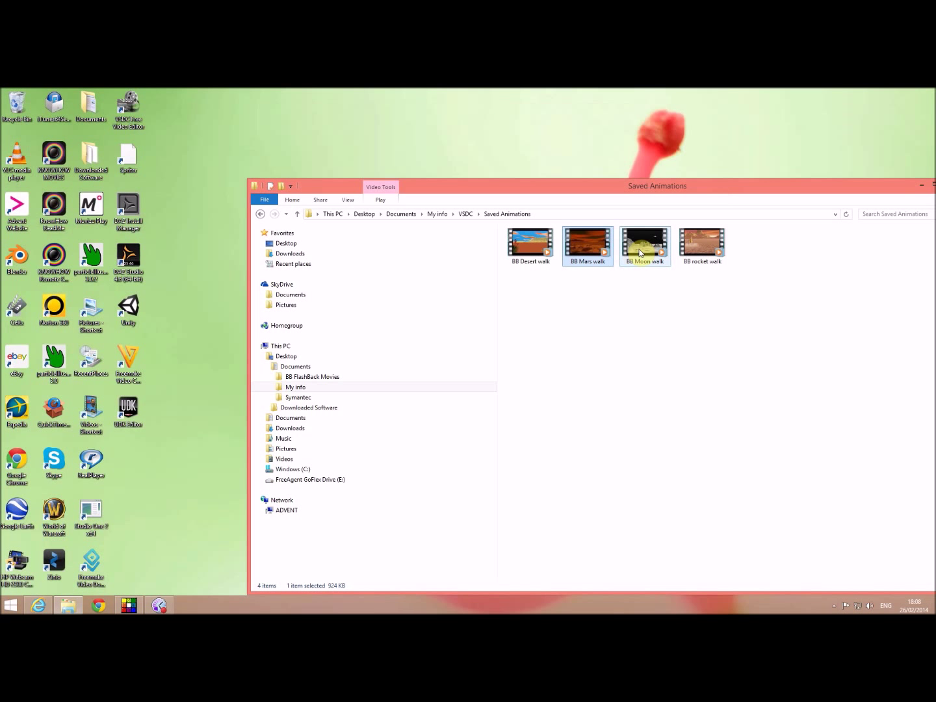
{"action": "double_click", "coordinate": [641, 251]}
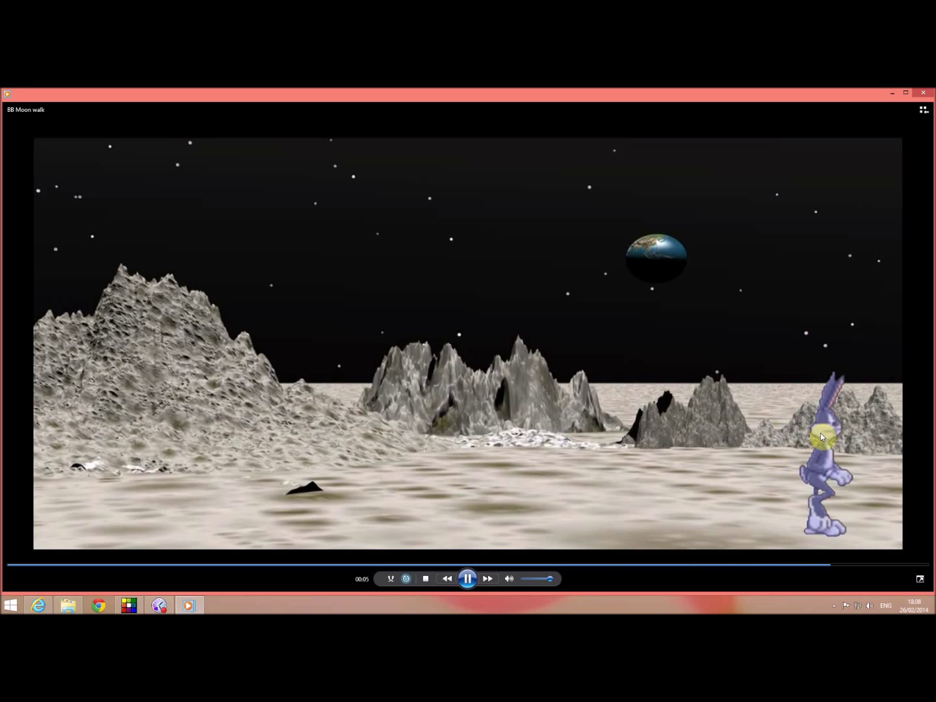
{"action": "left_click", "coordinate": [921, 96]}
{"action": "double_click", "coordinate": [697, 254]}
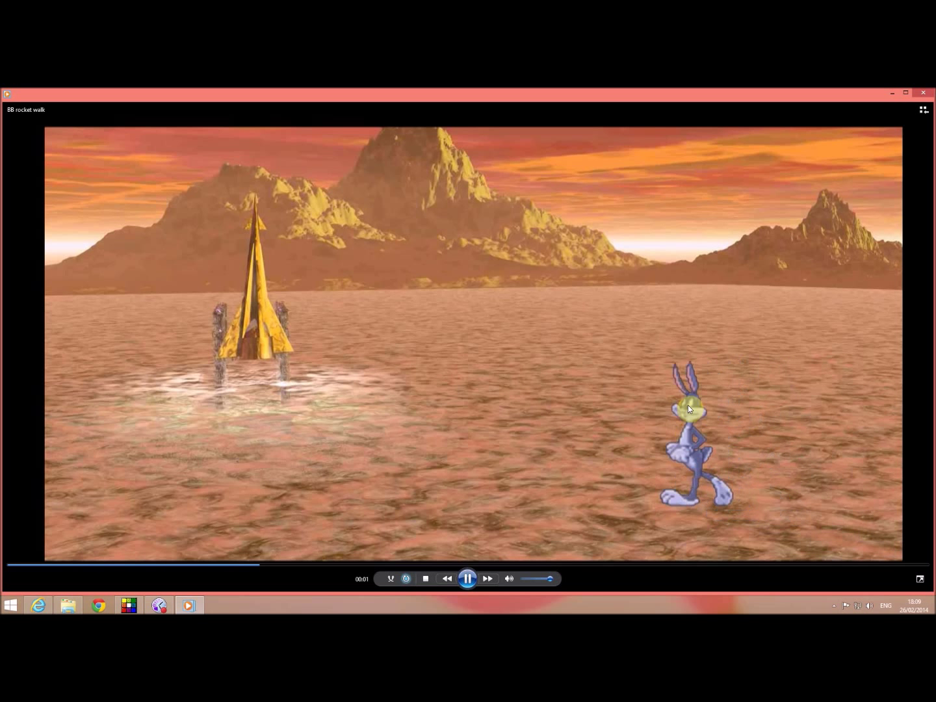
Close the rocket walk video and the Saved Animations window.
{"action": "left_click", "coordinate": [922, 93]}
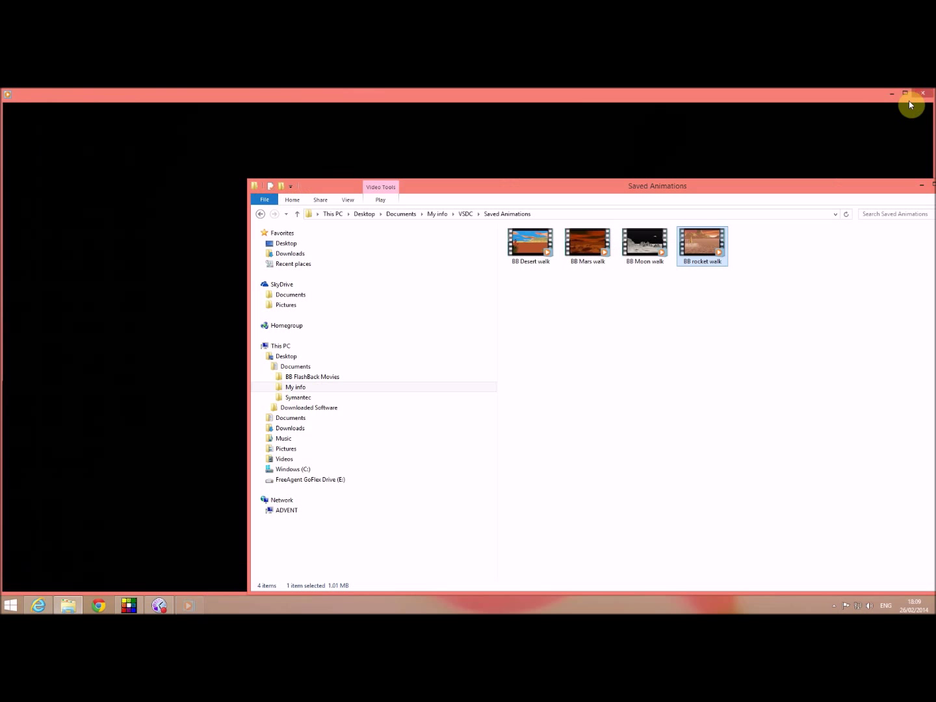
{"action": "left_click_drag", "start_coordinate": [868, 188], "coordinate": [747, 184]}
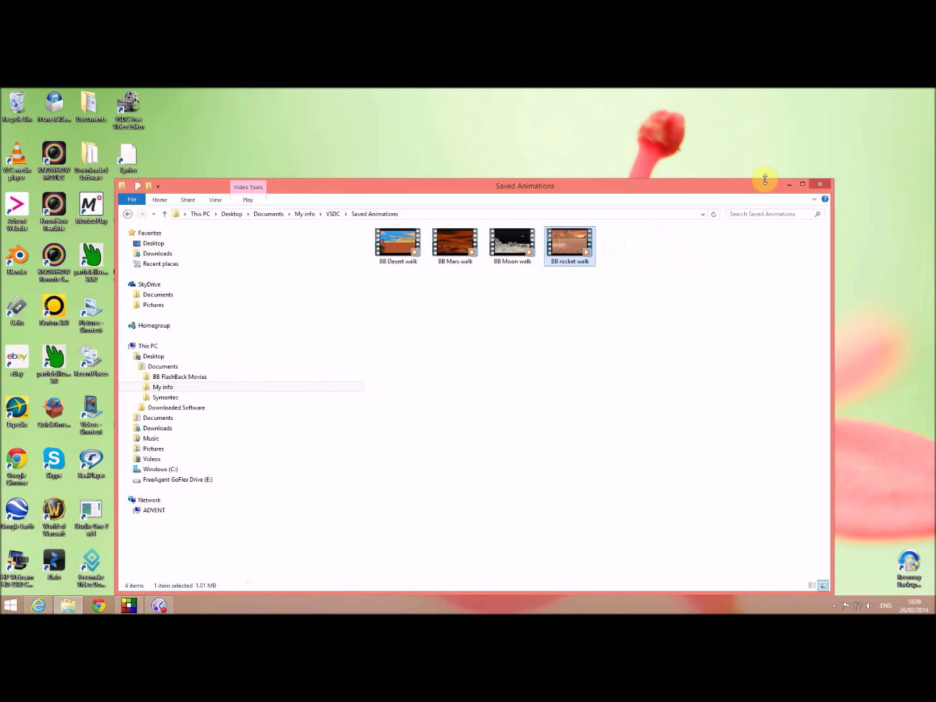
{"action": "left_click", "coordinate": [824, 186]}
Browse from Documents into My info, then into Sprite Creation software.
{"action": "double_click", "coordinate": [90, 103]}
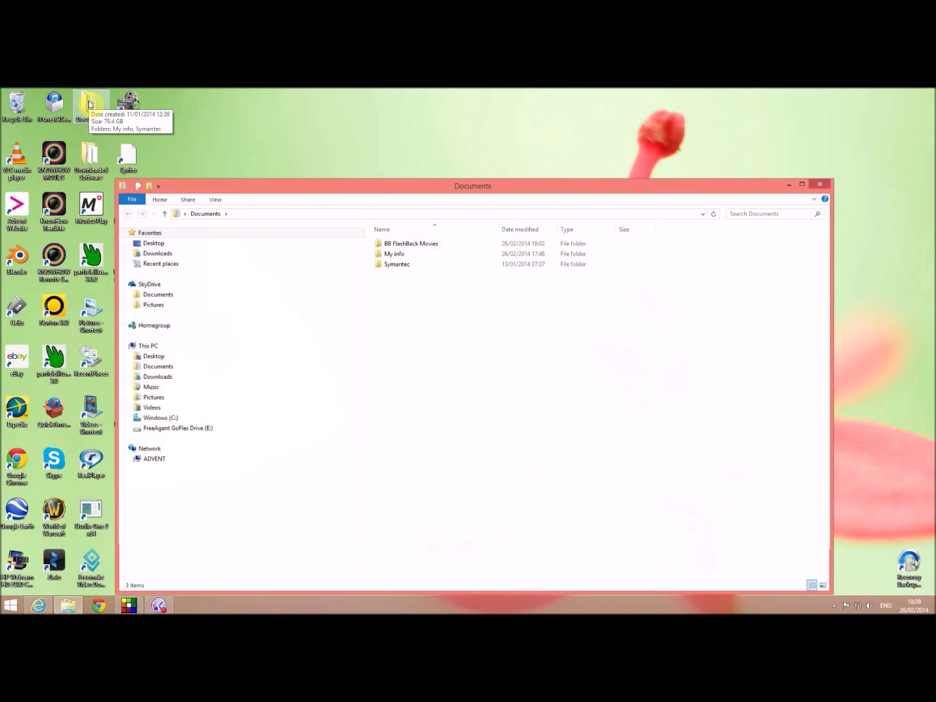
{"action": "left_click", "coordinate": [401, 256]}
{"action": "double_click", "coordinate": [402, 258]}
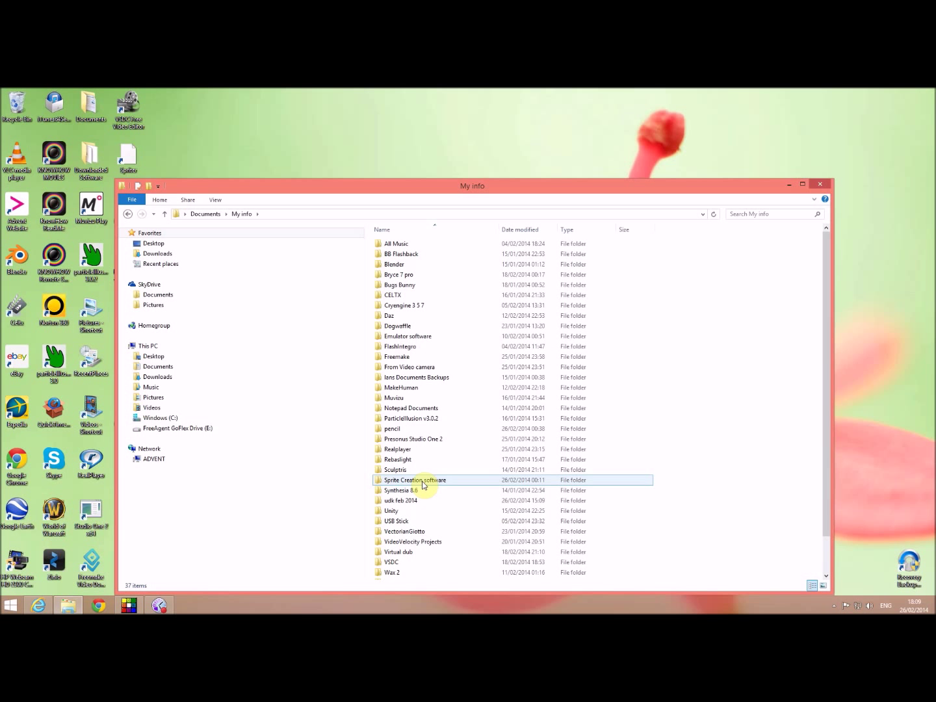
{"action": "double_click", "coordinate": [422, 481]}
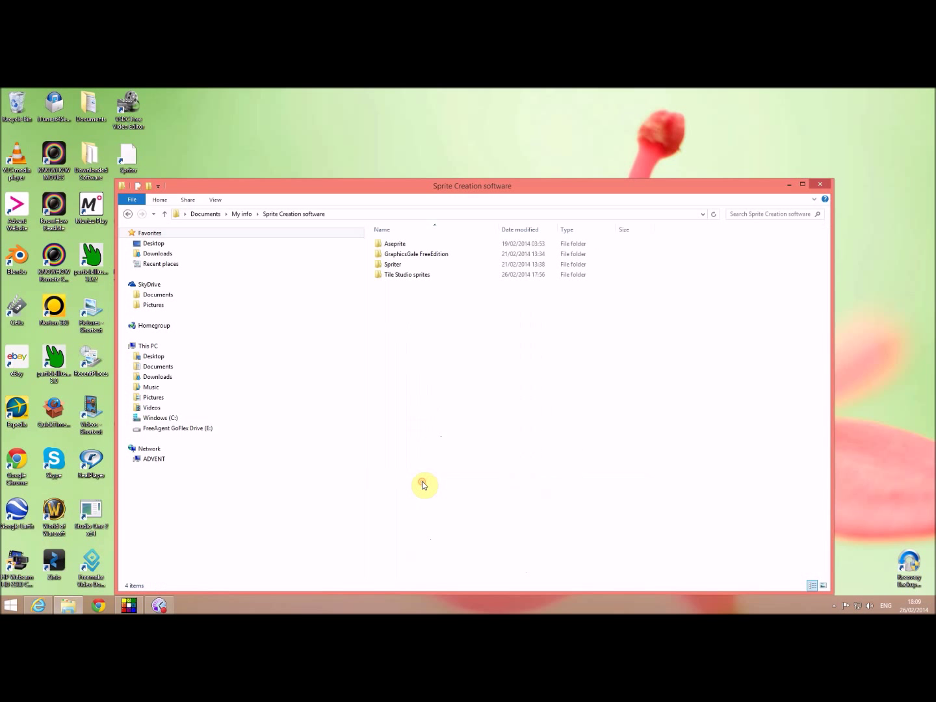
Launch Spriter from its folder, then return and open GraphicsGale FreeEdition.
{"action": "double_click", "coordinate": [403, 266]}
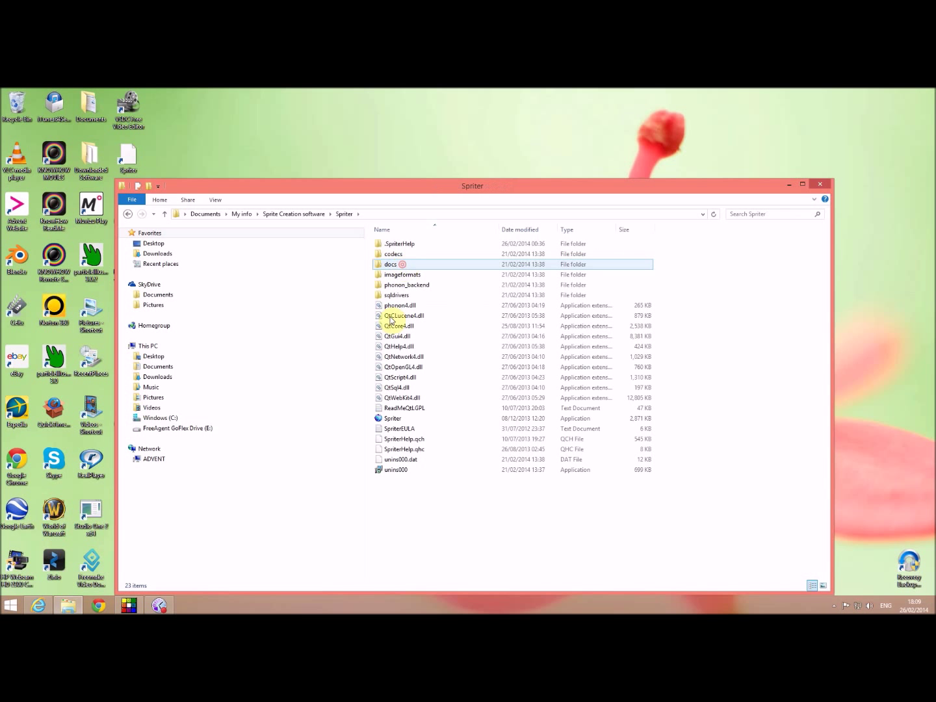
{"action": "double_click", "coordinate": [406, 421]}
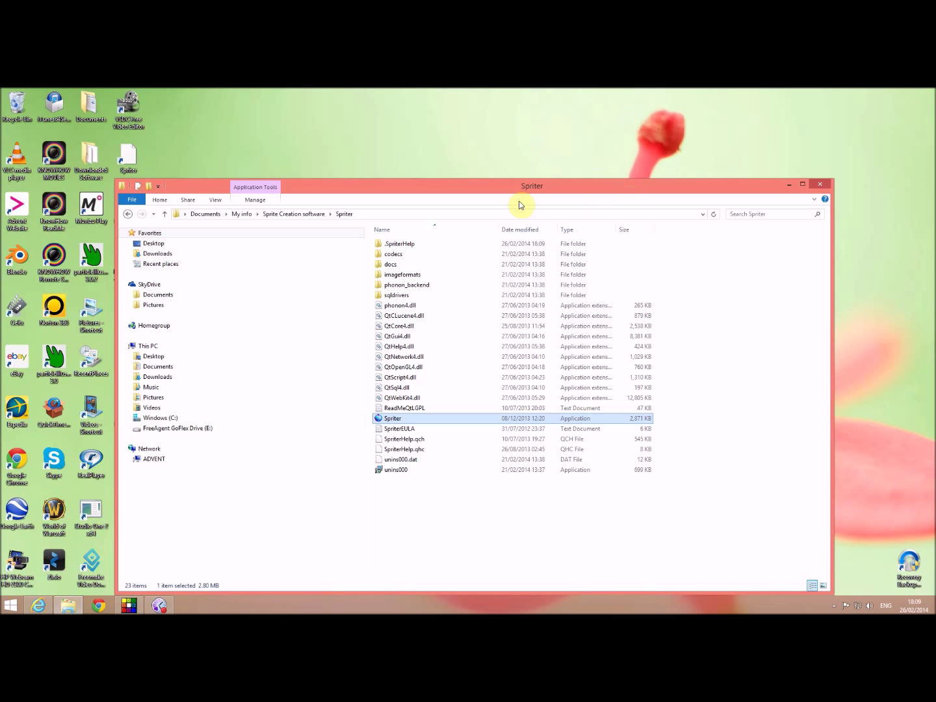
{"action": "left_click", "coordinate": [273, 214]}
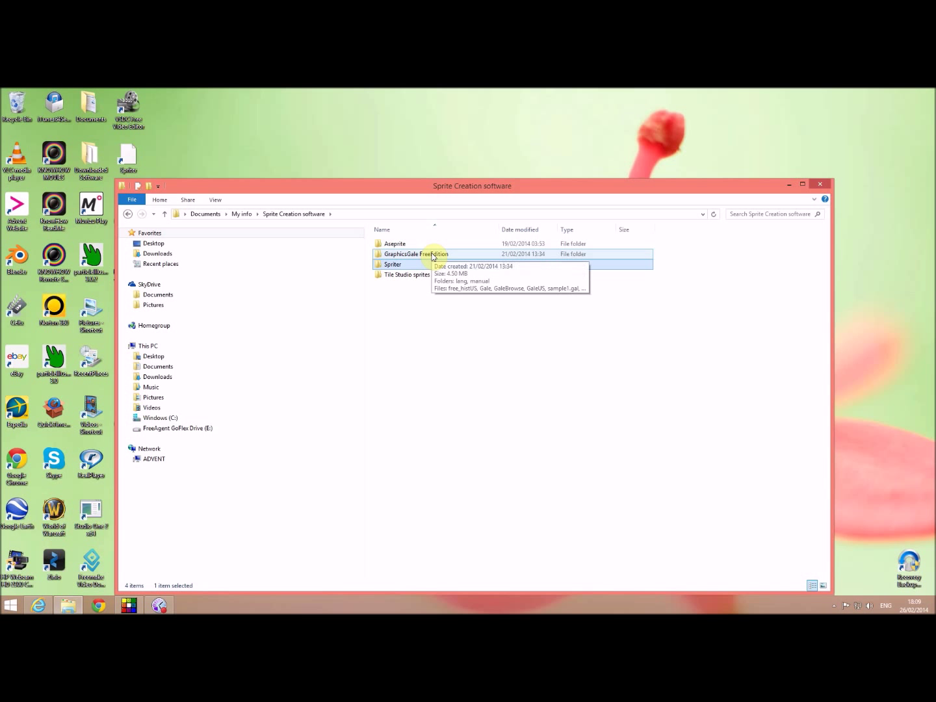
{"action": "double_click", "coordinate": [434, 256]}
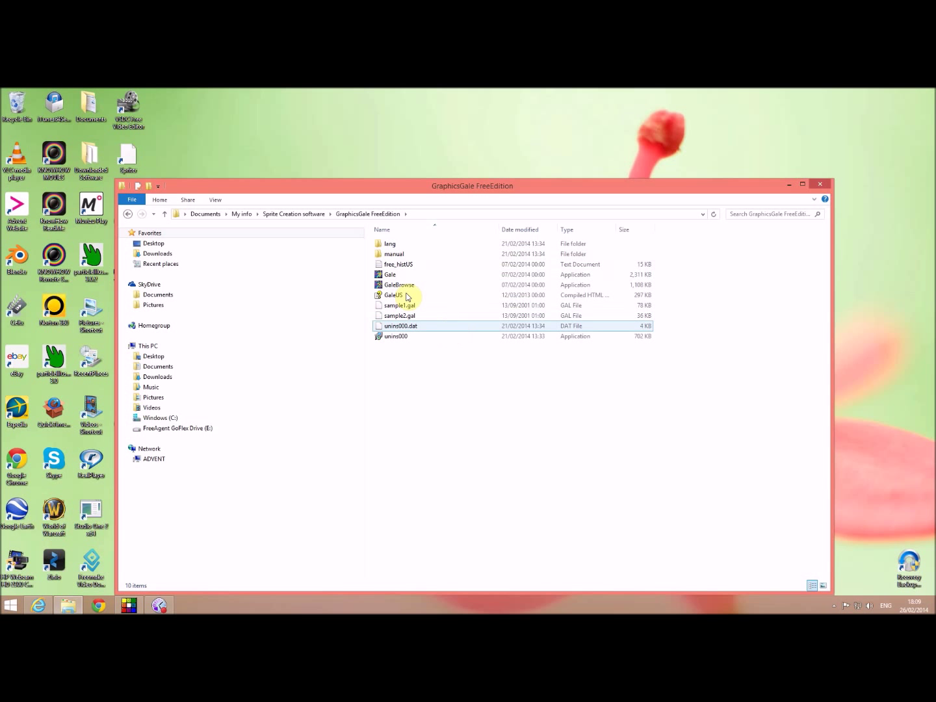
{"action": "double_click", "coordinate": [392, 277]}
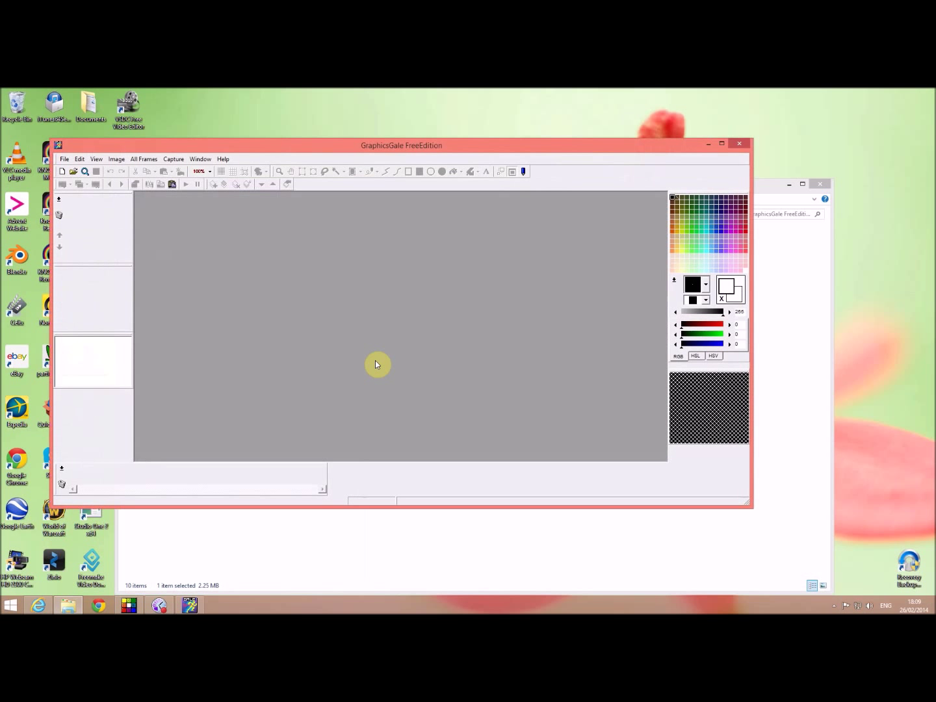
{"action": "left_click", "coordinate": [715, 232]}
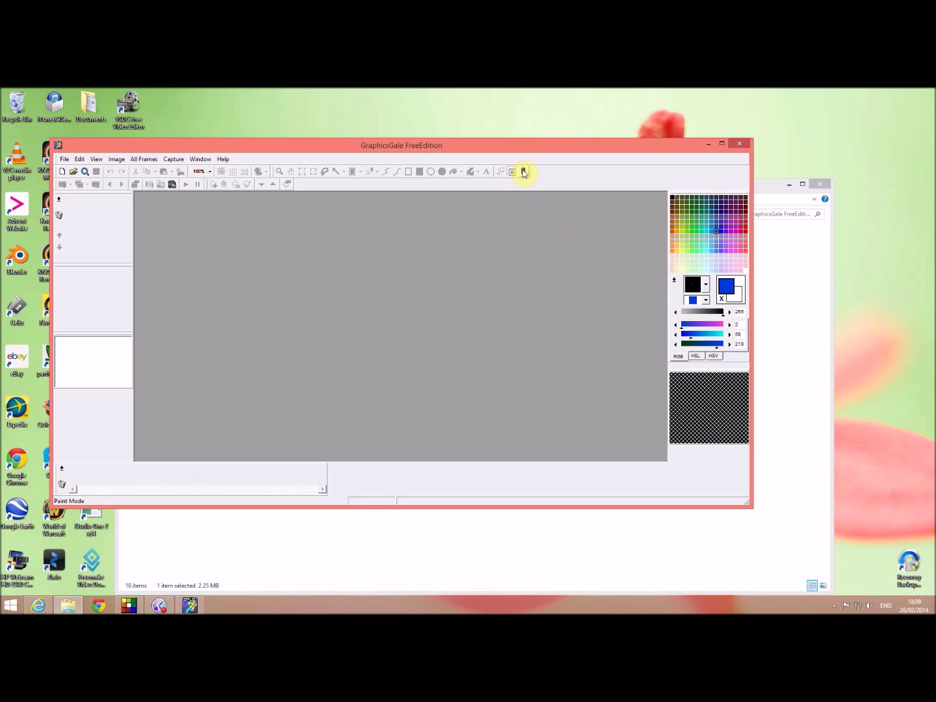
{"action": "left_click", "coordinate": [523, 173]}
{"action": "left_click", "coordinate": [457, 265]}
{"action": "left_click", "coordinate": [743, 143]}
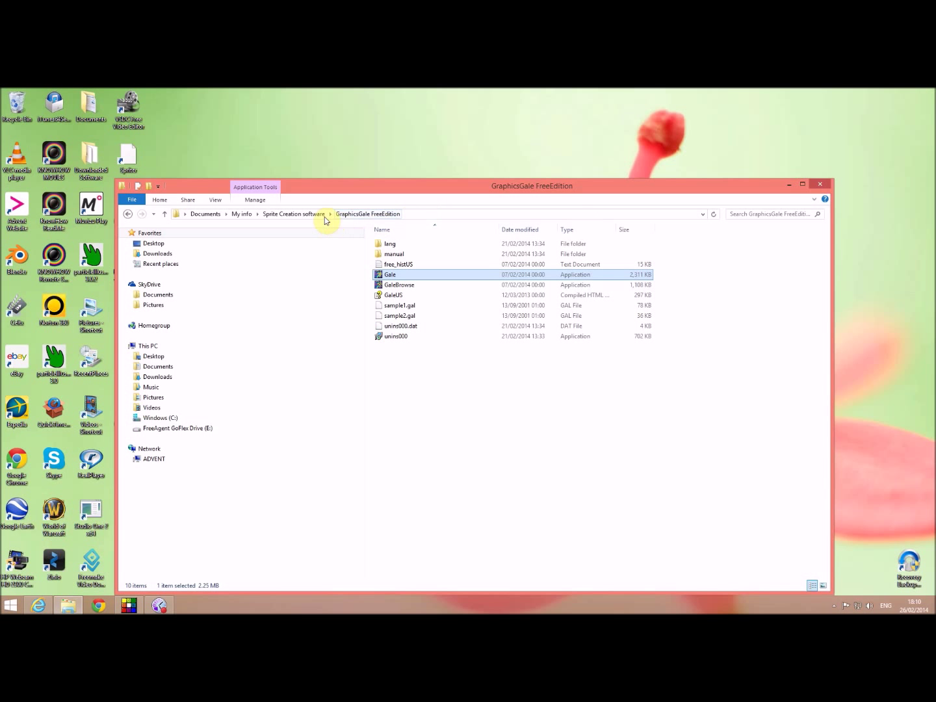
From Sprite Creation software, open the Tile Studio sprites folder and launch Tile Studio.
{"action": "left_click", "coordinate": [307, 215]}
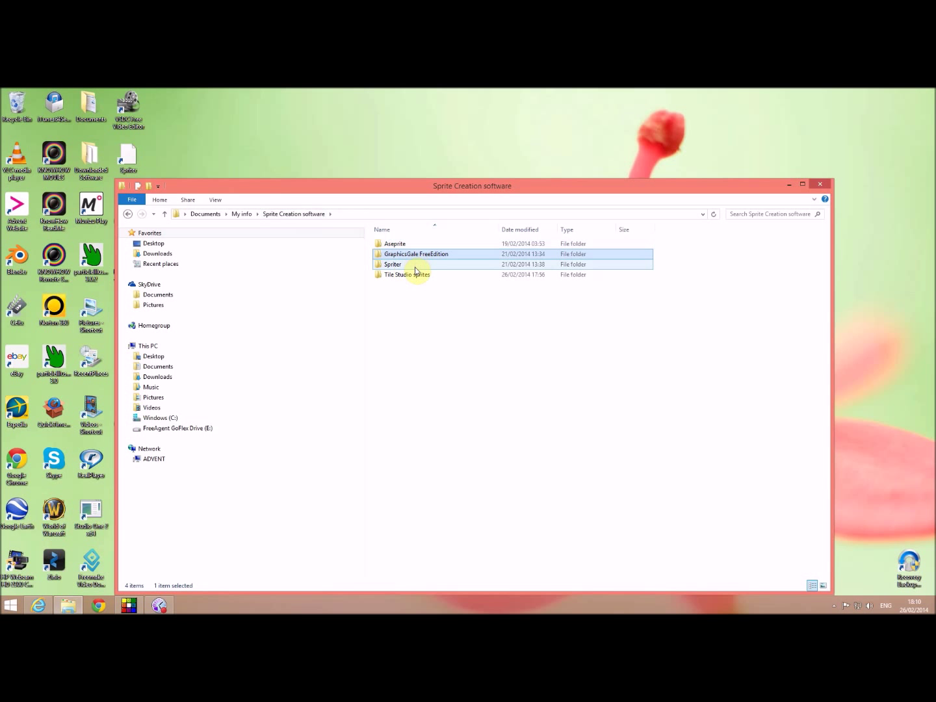
{"action": "mouse_move", "coordinate": [418, 280]}
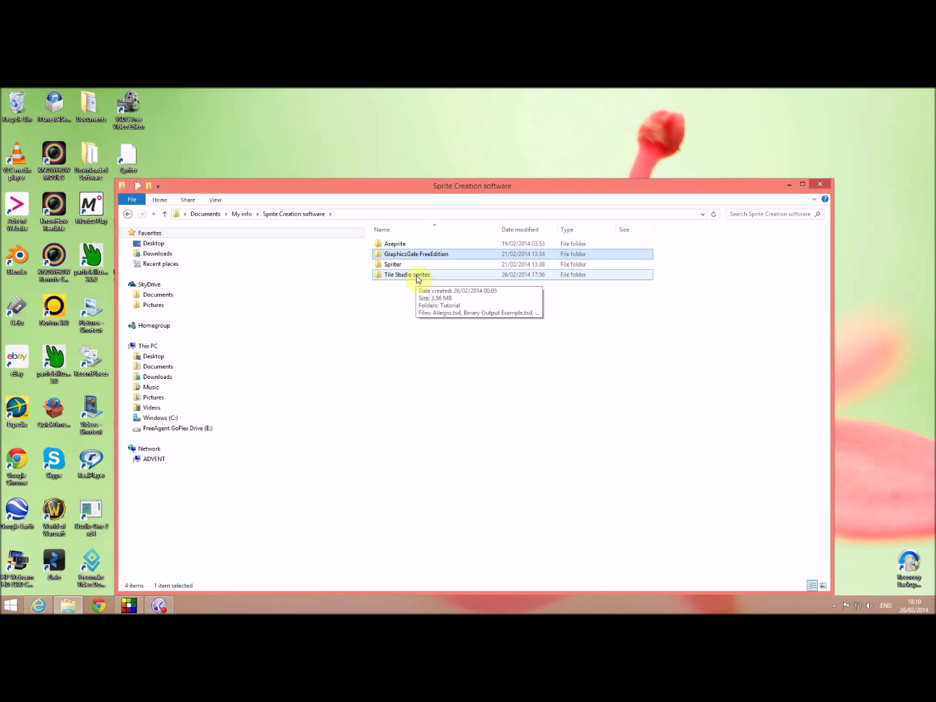
{"action": "double_click", "coordinate": [418, 277]}
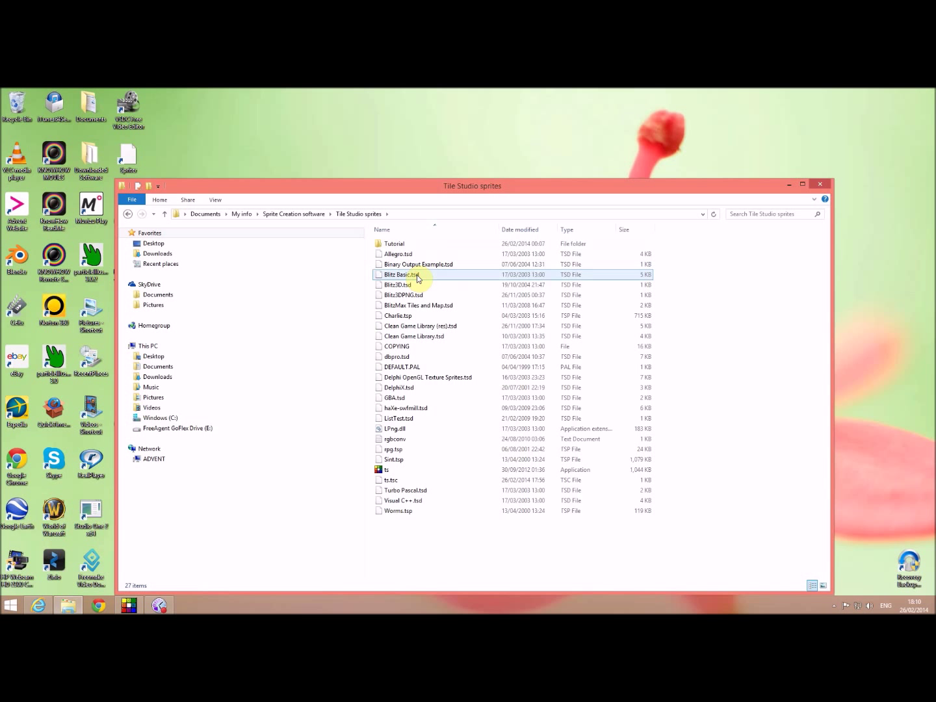
{"action": "double_click", "coordinate": [390, 471]}
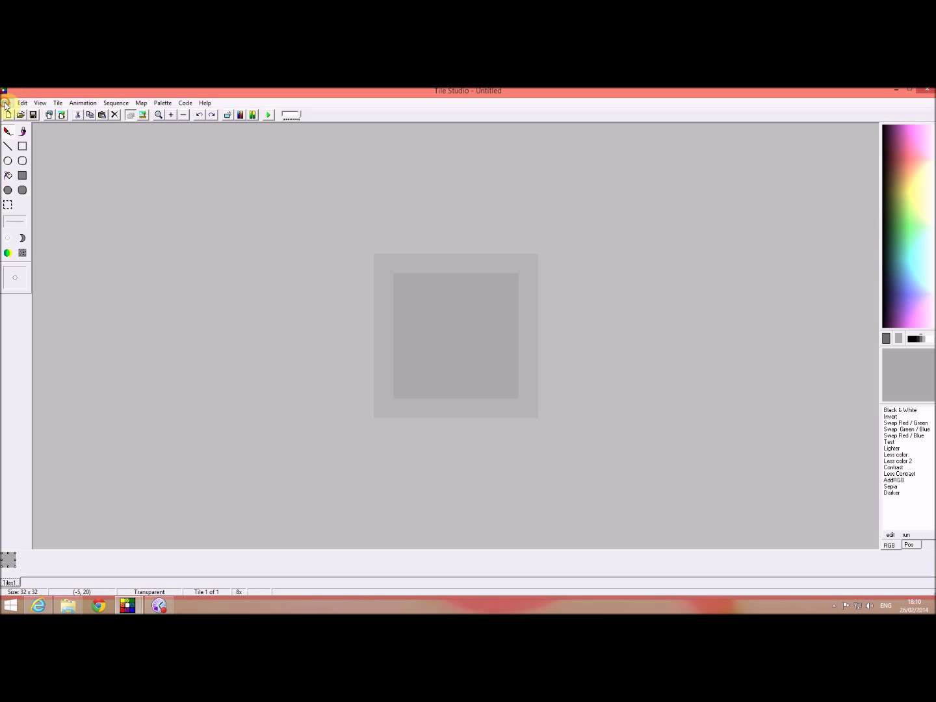
Start a new project and sketch pink and dark navy strokes on tile 1.
{"action": "left_click", "coordinate": [5, 104]}
{"action": "left_click", "coordinate": [12, 112]}
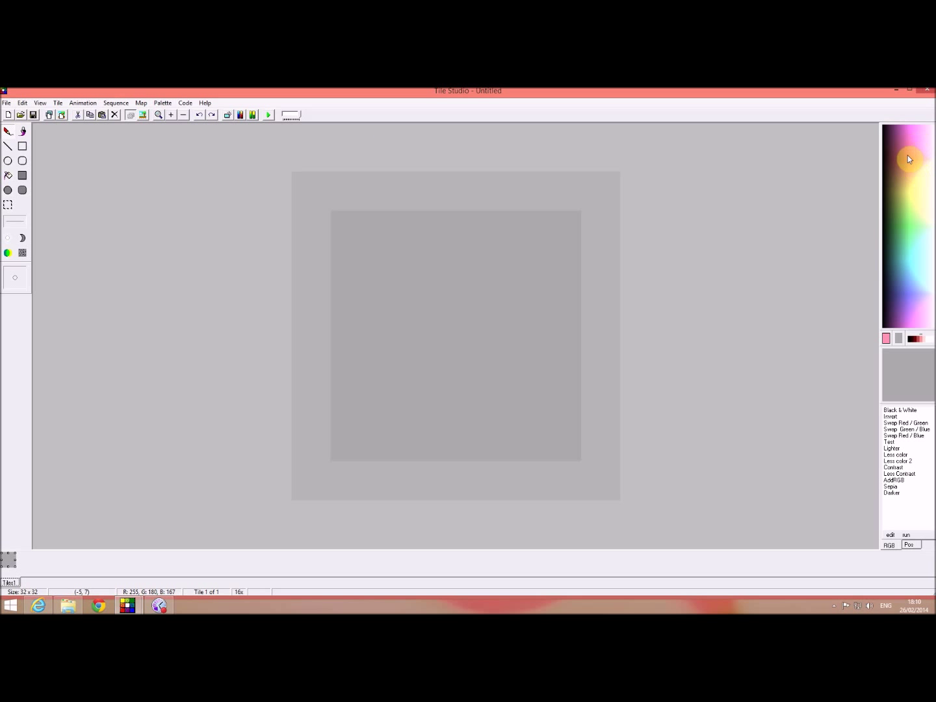
{"action": "mouse_move", "coordinate": [491, 318]}
{"action": "left_mouse_down"}
{"action": "mouse_move", "coordinate": [461, 336]}
{"action": "mouse_move", "coordinate": [472, 358]}
{"action": "mouse_move", "coordinate": [441, 335]}
{"action": "left_mouse_up"}
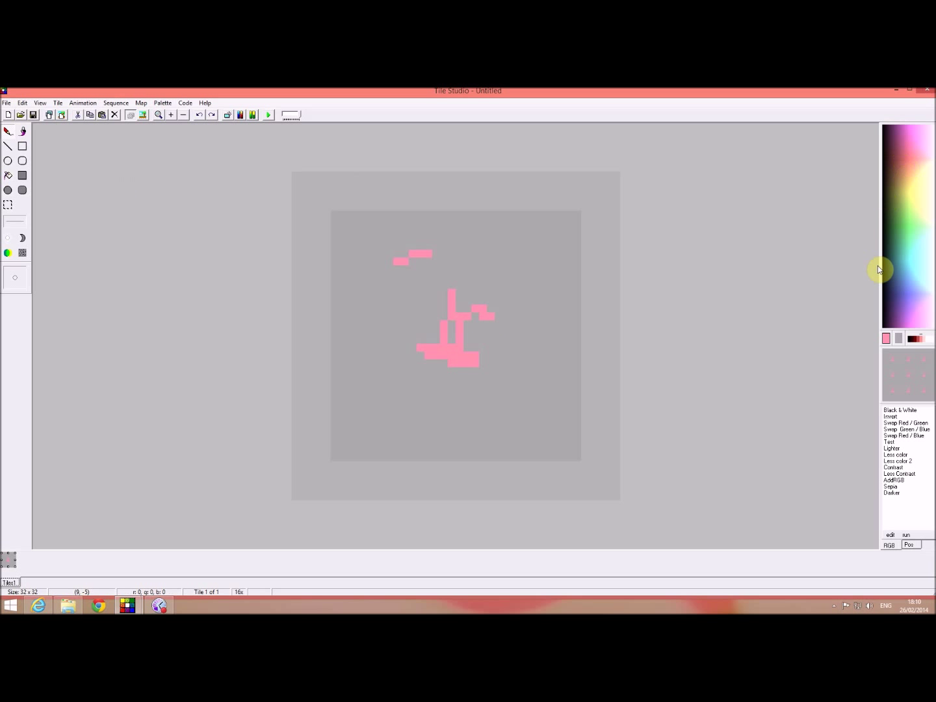
{"action": "left_click", "coordinate": [888, 298]}
{"action": "left_click_drag", "start_coordinate": [396, 262], "coordinate": [549, 286]}
{"action": "left_click", "coordinate": [451, 308]}
{"action": "mouse_move", "coordinate": [420, 355]}
{"action": "left_mouse_down"}
{"action": "mouse_move", "coordinate": [496, 378]}
{"action": "mouse_move", "coordinate": [475, 392]}
{"action": "mouse_move", "coordinate": [461, 381]}
{"action": "mouse_move", "coordinate": [454, 401]}
{"action": "left_mouse_up"}
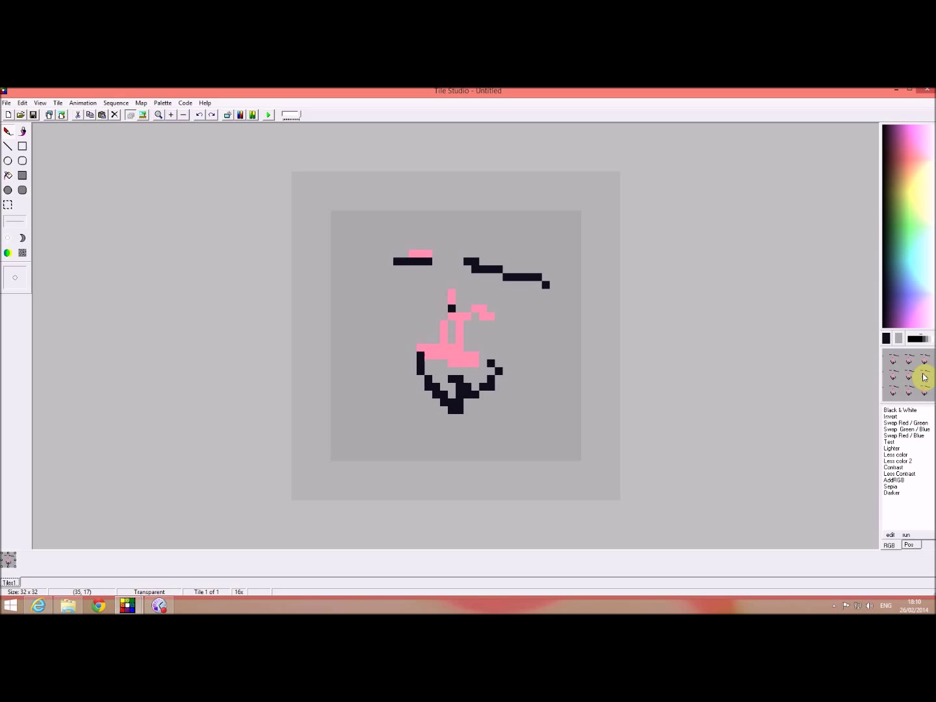
Add a second tile and draw a green figure on it.
{"action": "left_click", "coordinate": [59, 103]}
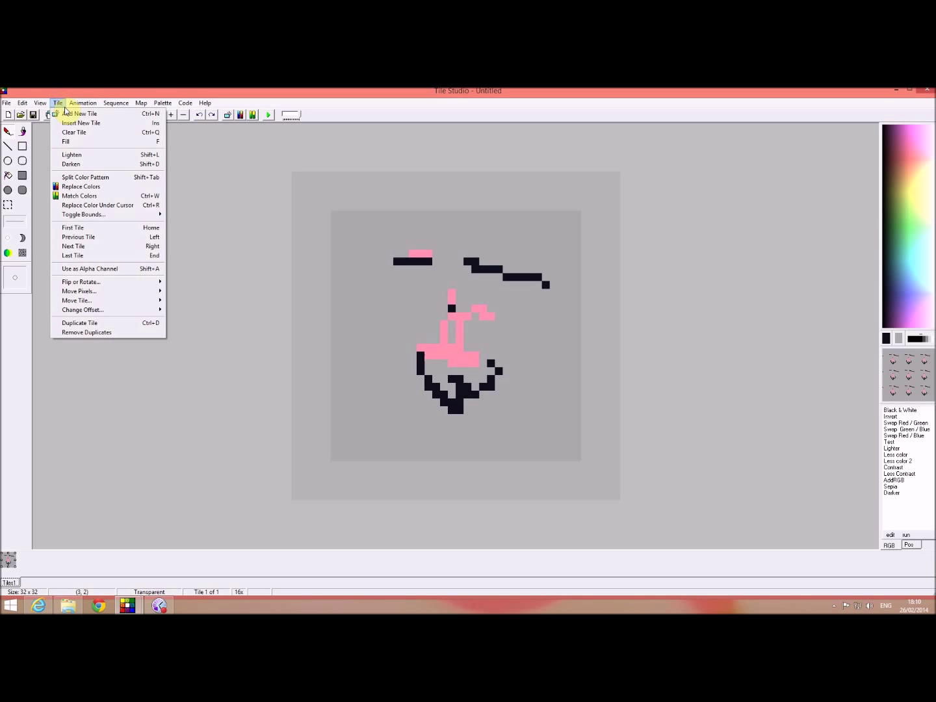
{"action": "left_click", "coordinate": [68, 114]}
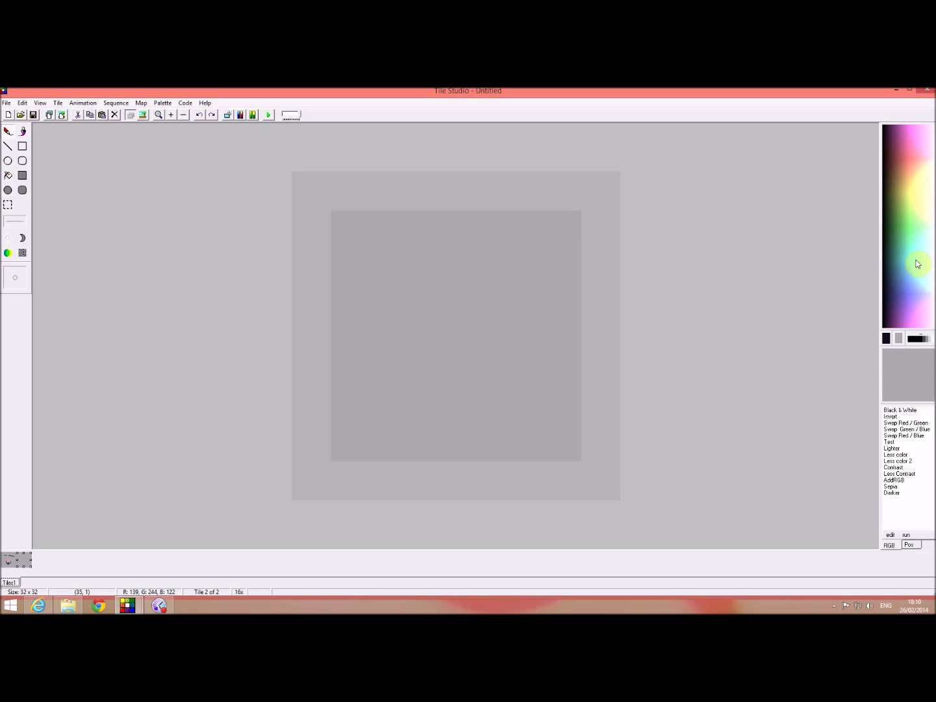
{"action": "left_click_drag", "start_coordinate": [419, 302], "coordinate": [463, 315]}
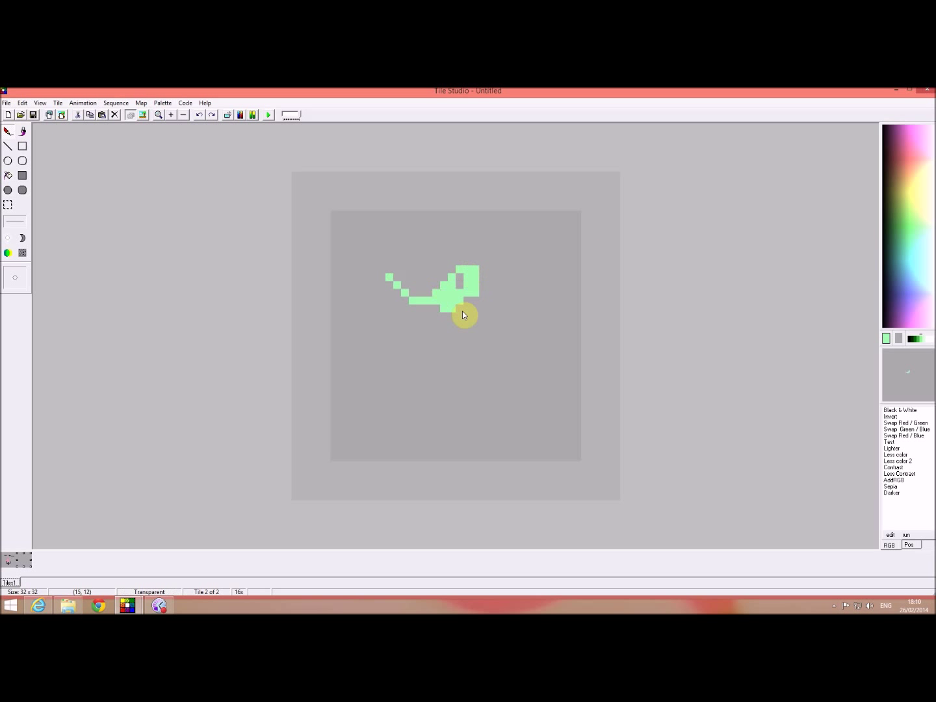
{"action": "mouse_move", "coordinate": [453, 258]}
{"action": "left_mouse_down"}
{"action": "mouse_move", "coordinate": [471, 355]}
{"action": "mouse_move", "coordinate": [637, 259]}
{"action": "mouse_move", "coordinate": [519, 267]}
{"action": "mouse_move", "coordinate": [465, 391]}
{"action": "mouse_move", "coordinate": [382, 353]}
{"action": "left_mouse_up"}
{"action": "left_click", "coordinate": [915, 341]}
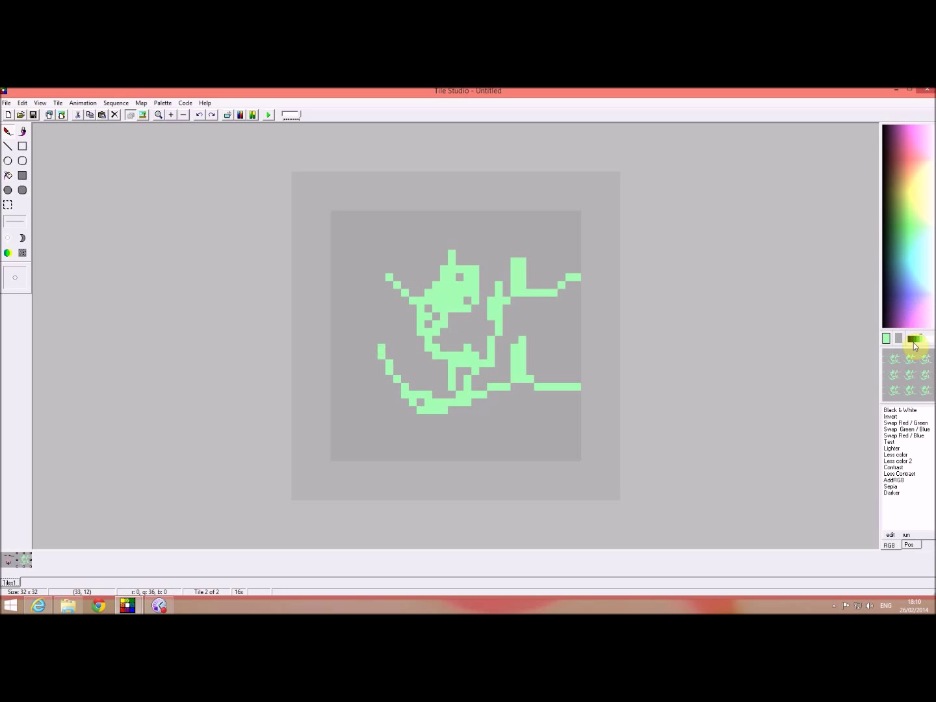
Outline the green figure with black marks and add a third empty tile.
{"action": "left_click", "coordinate": [909, 343]}
{"action": "left_click_drag", "start_coordinate": [469, 272], "coordinate": [412, 292]}
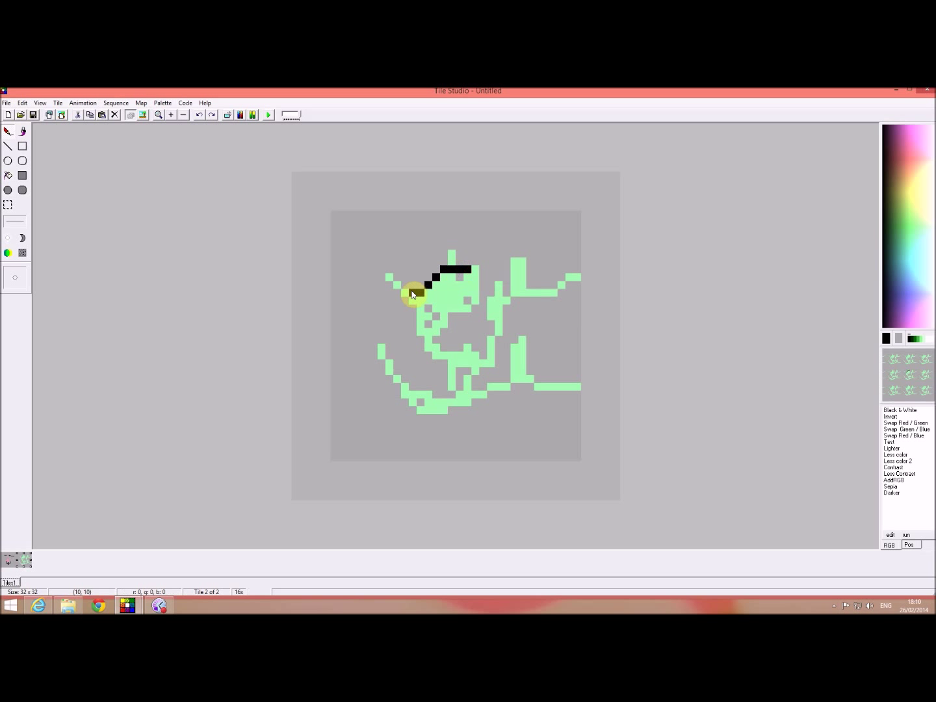
{"action": "left_click_drag", "start_coordinate": [534, 292], "coordinate": [560, 278]}
{"action": "left_click_drag", "start_coordinate": [475, 316], "coordinate": [475, 325]}
{"action": "mouse_move", "coordinate": [453, 379]}
{"action": "left_mouse_down"}
{"action": "mouse_move", "coordinate": [514, 383]}
{"action": "mouse_move", "coordinate": [526, 365]}
{"action": "left_mouse_up"}
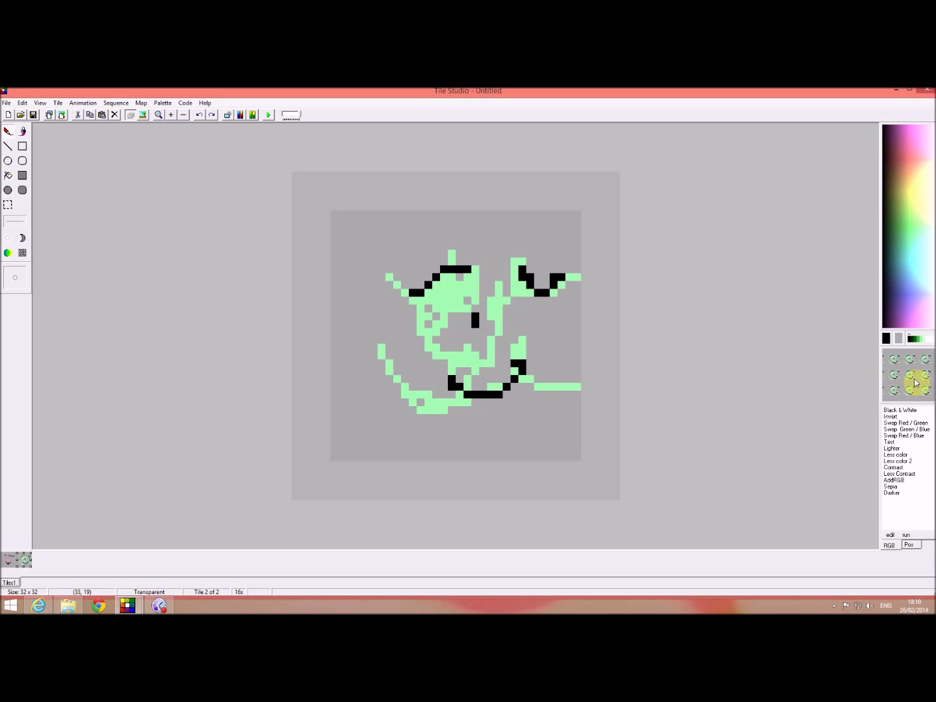
{"action": "left_click", "coordinate": [58, 104]}
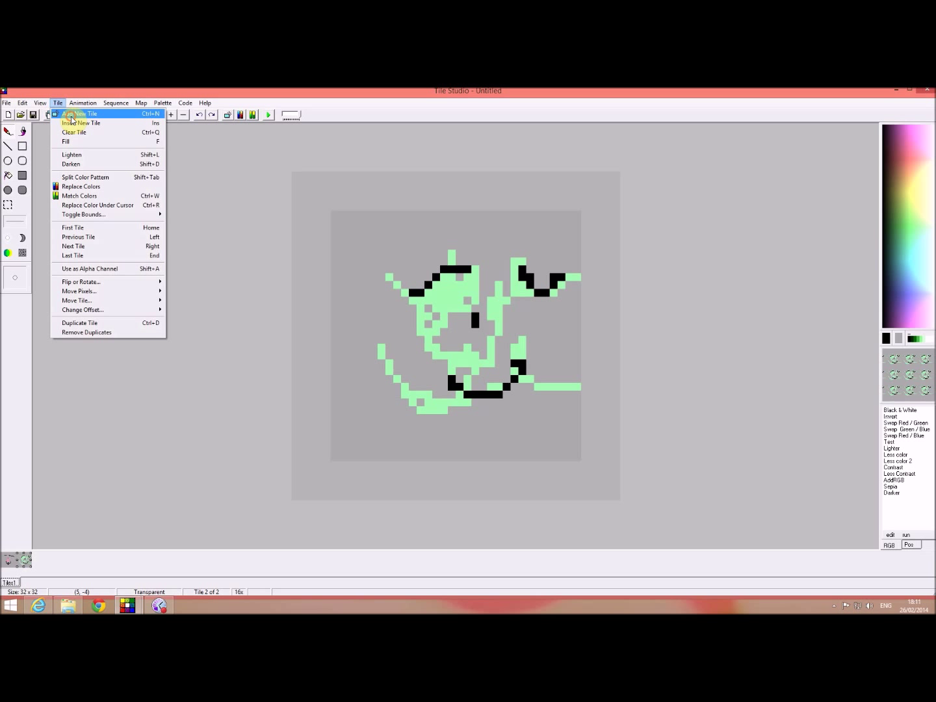
{"action": "left_click", "coordinate": [72, 114]}
Draw a red hook and an N-shaped stroke on tile 3.
{"action": "left_click", "coordinate": [913, 156]}
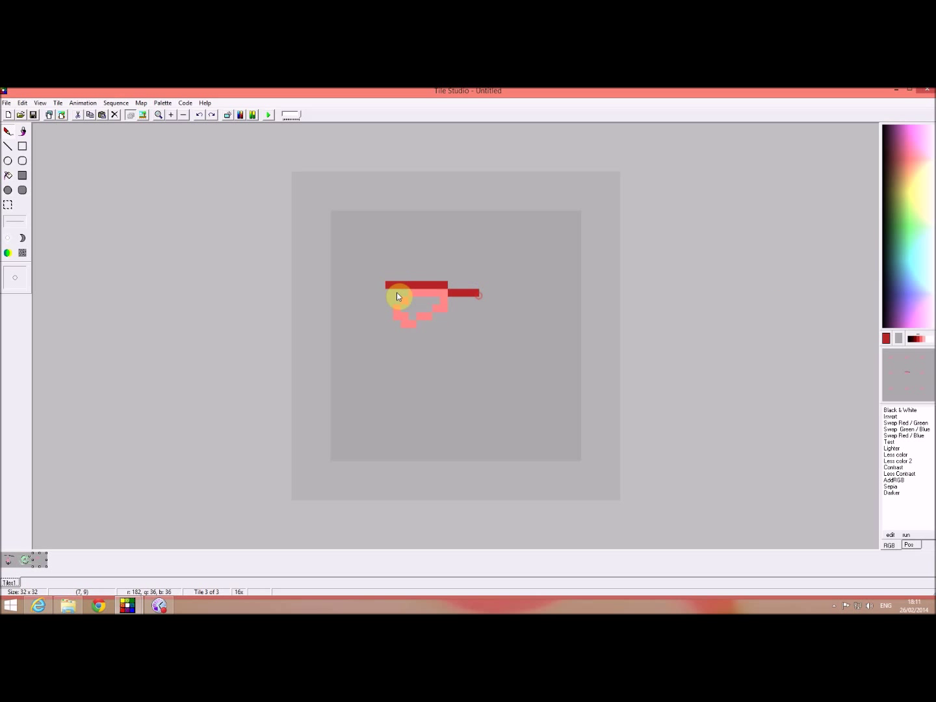
{"action": "mouse_move", "coordinate": [411, 348]}
{"action": "left_mouse_down"}
{"action": "mouse_move", "coordinate": [490, 353]}
{"action": "mouse_move", "coordinate": [411, 405]}
{"action": "left_mouse_up"}
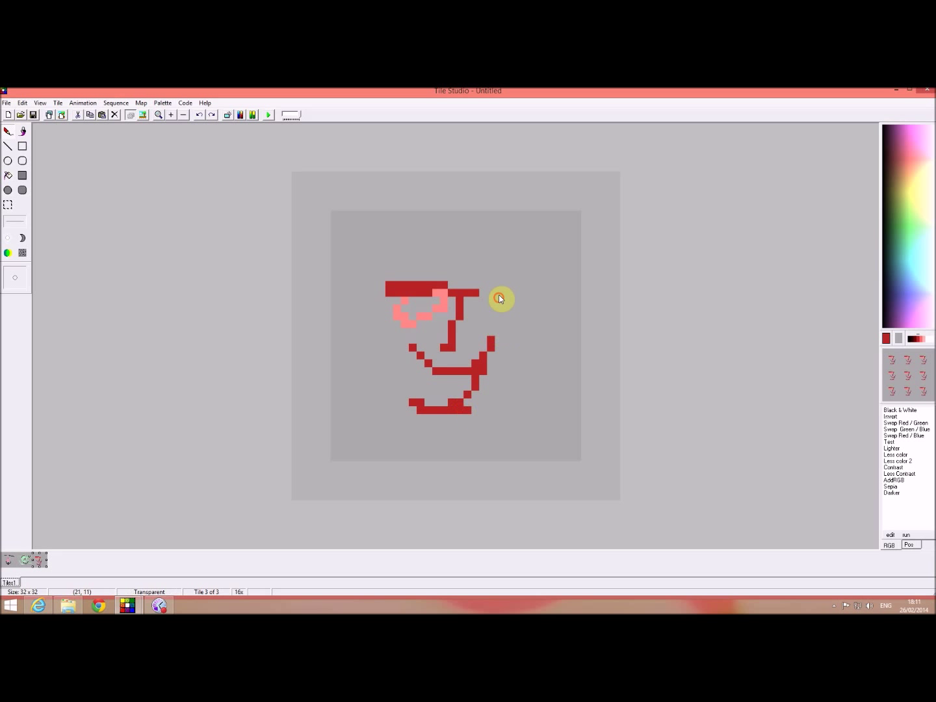
{"action": "mouse_move", "coordinate": [501, 299]}
{"action": "left_mouse_down"}
{"action": "mouse_move", "coordinate": [522, 386]}
{"action": "mouse_move", "coordinate": [548, 298]}
{"action": "left_mouse_up"}
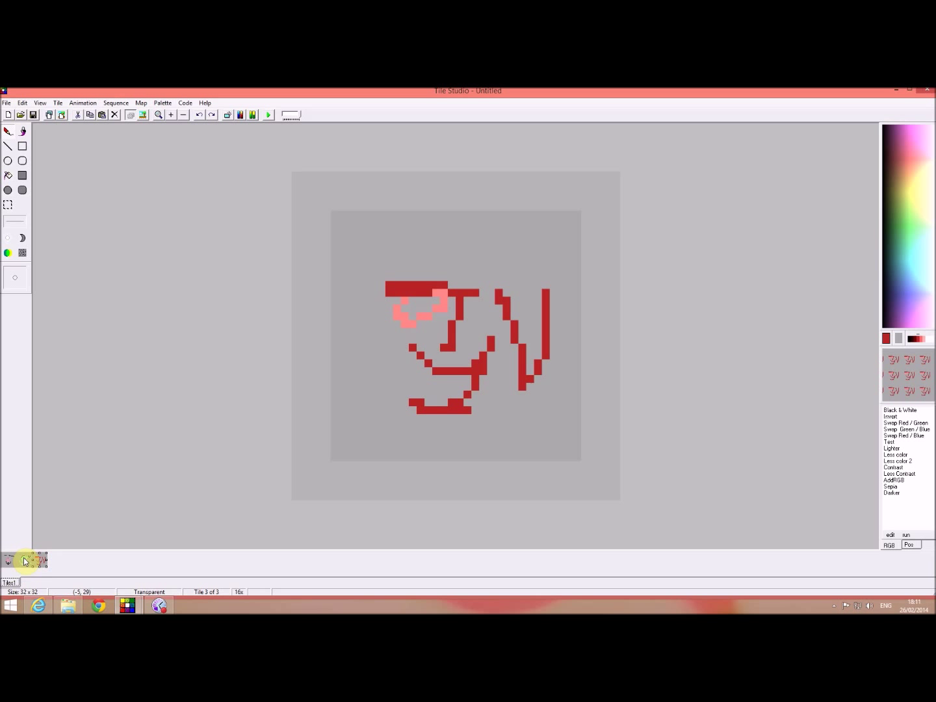
Play the three-tile animation, then close Tile Studio to reach the save prompt.
{"action": "left_click", "coordinate": [86, 103]}
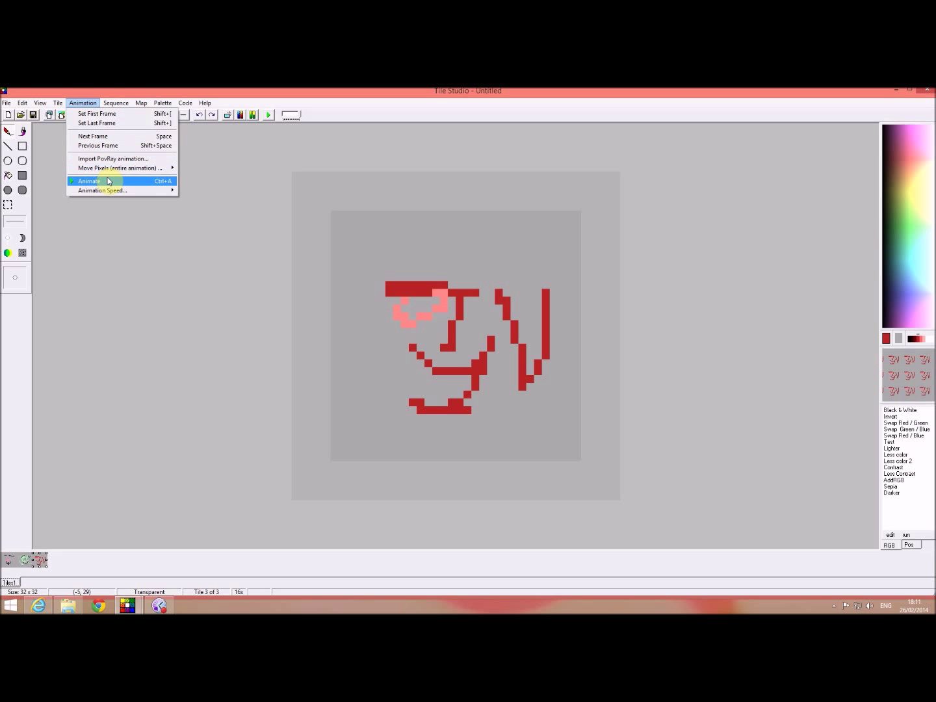
{"action": "left_click", "coordinate": [269, 115]}
{"action": "left_click", "coordinate": [269, 113]}
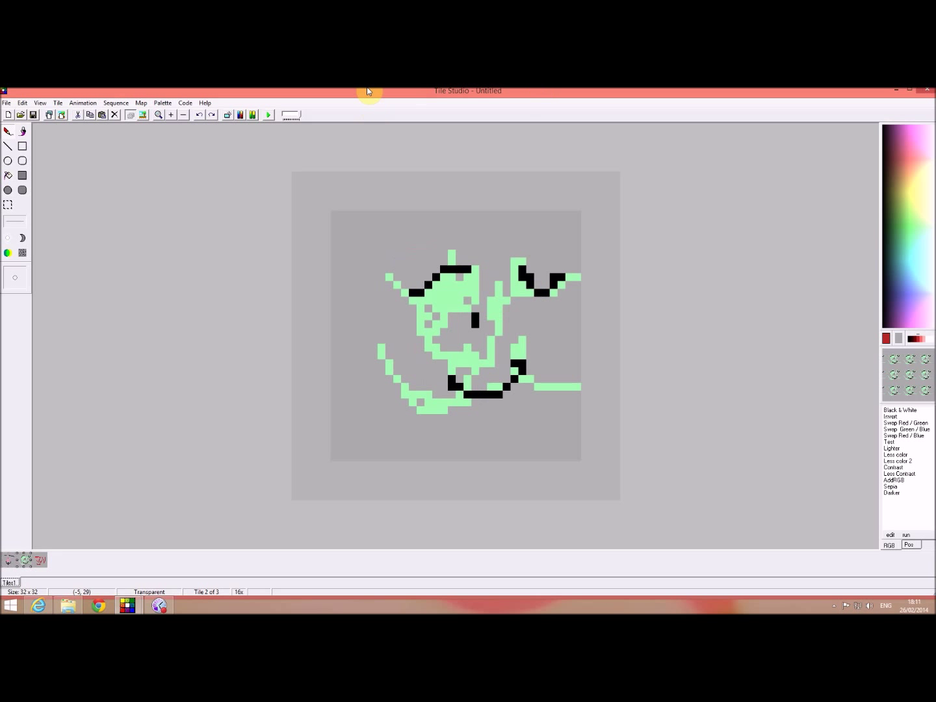
{"action": "left_click", "coordinate": [926, 89]}
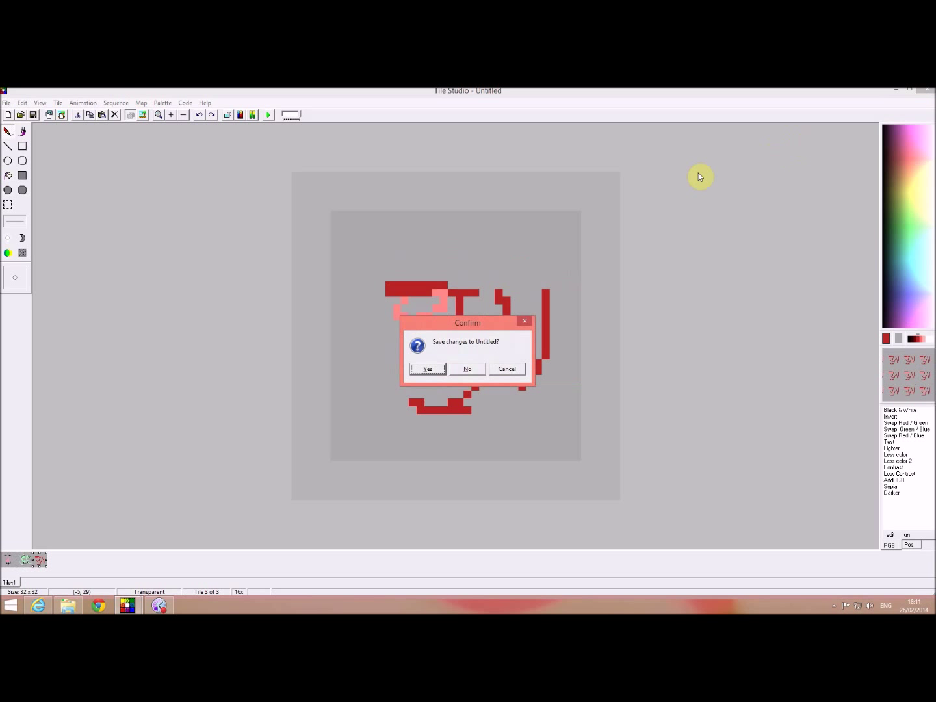
Quit Tile Studio without saving and launch aseprite.exe from Aseprite > aseprite-0.9.5-win32.
{"action": "left_click", "coordinate": [469, 370]}
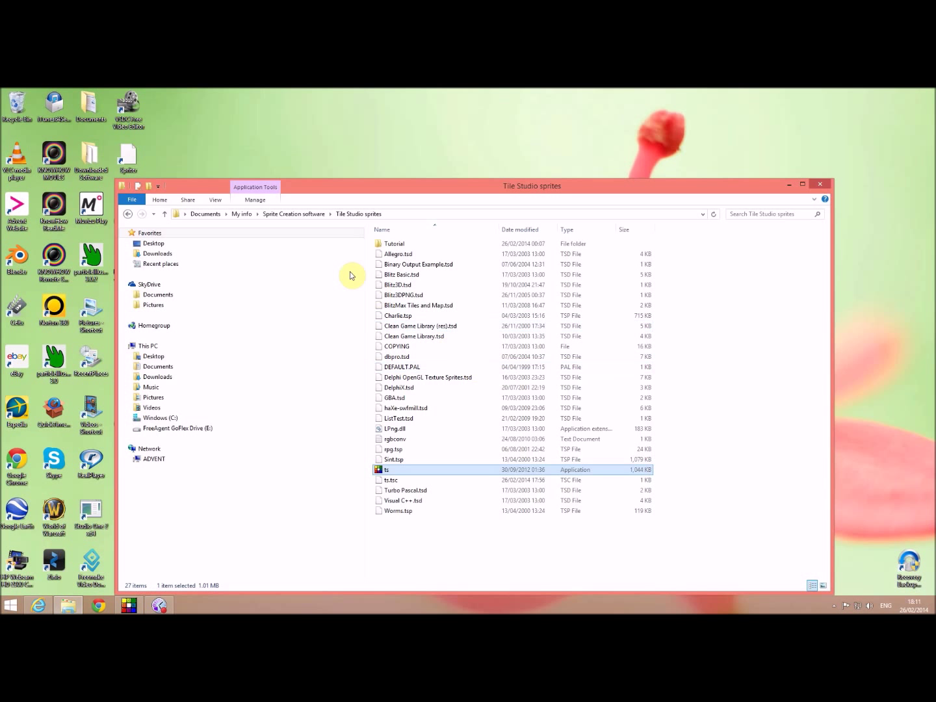
{"action": "left_click", "coordinate": [310, 214]}
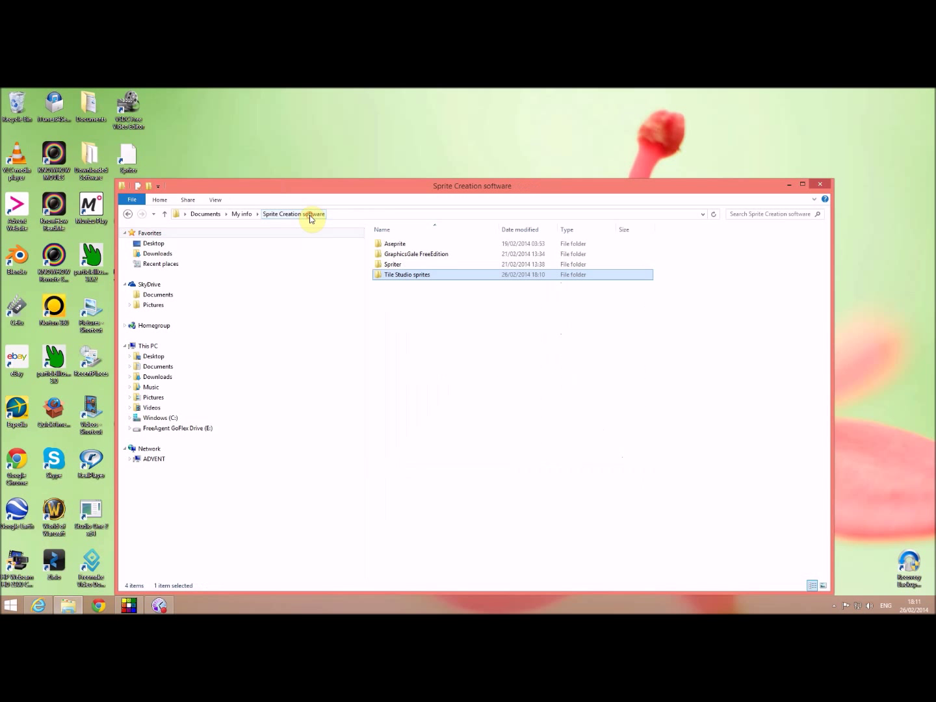
{"action": "double_click", "coordinate": [392, 246]}
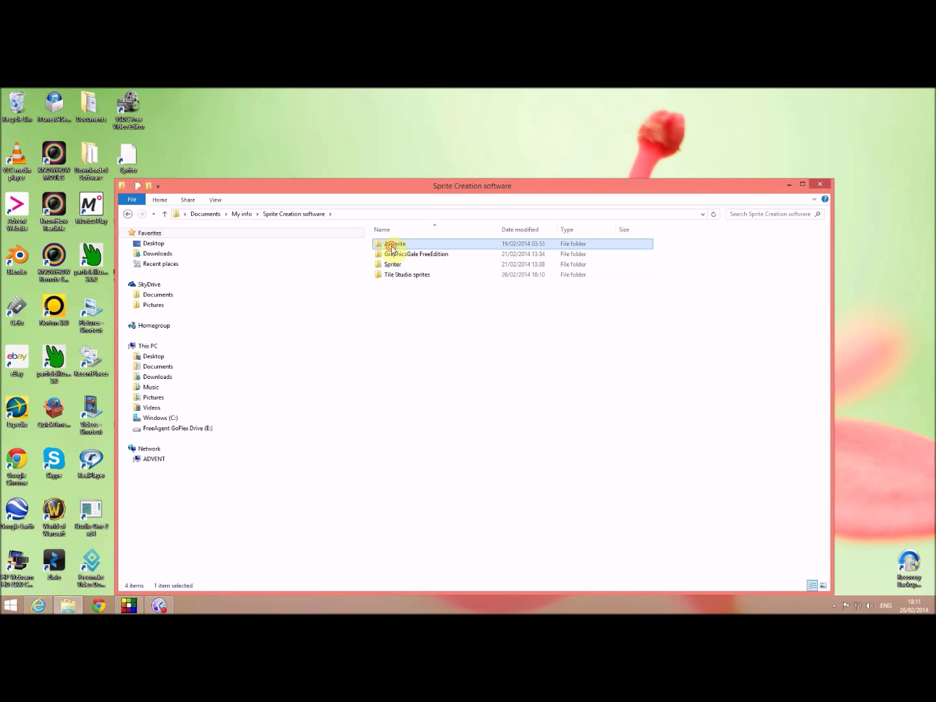
{"action": "double_click", "coordinate": [392, 246]}
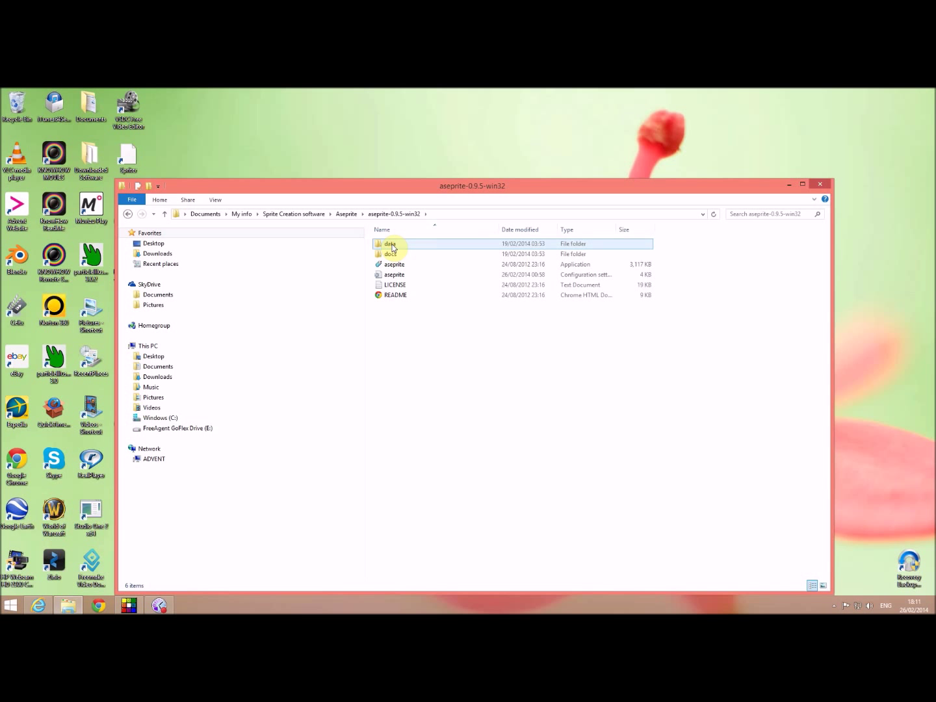
{"action": "left_click", "coordinate": [392, 267]}
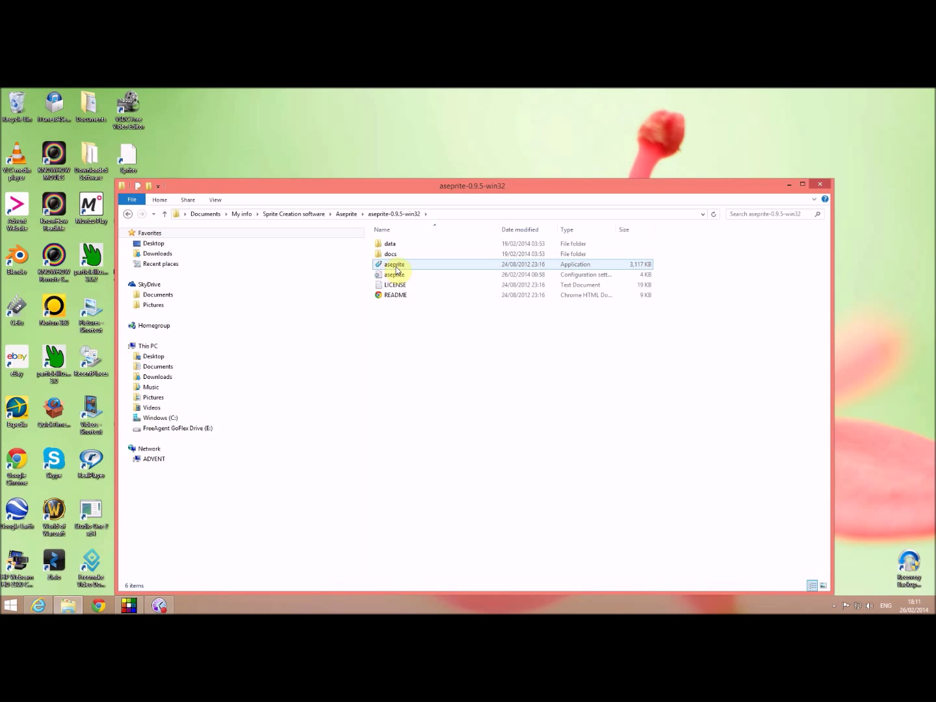
{"action": "double_click", "coordinate": [400, 269]}
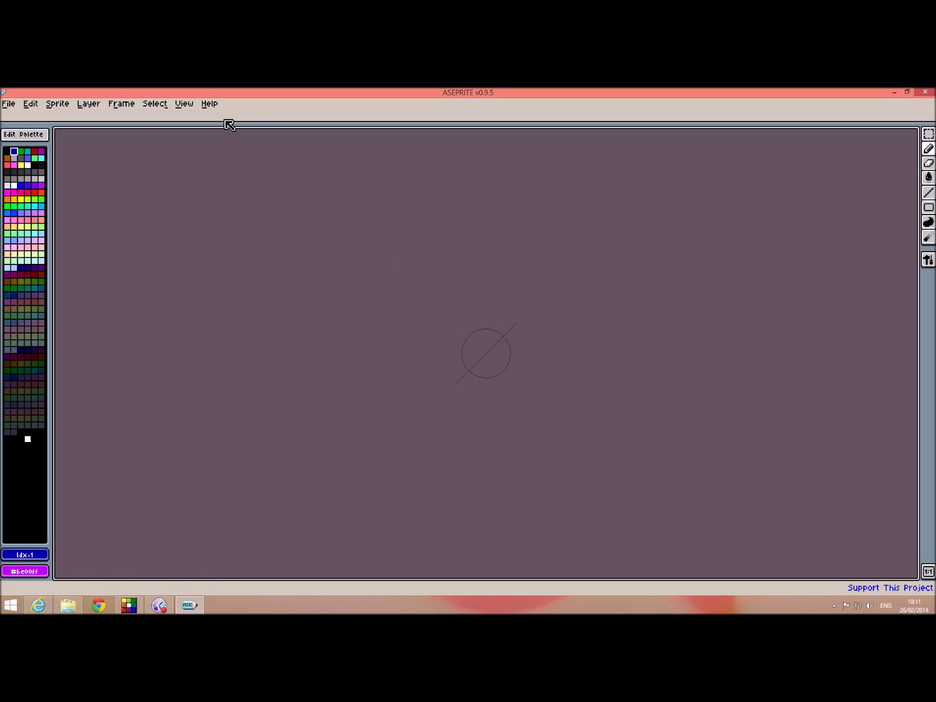
Create Sprite-0001 via File > New at 320×240, RGB Color, transparent background.
{"action": "left_click", "coordinate": [13, 105]}
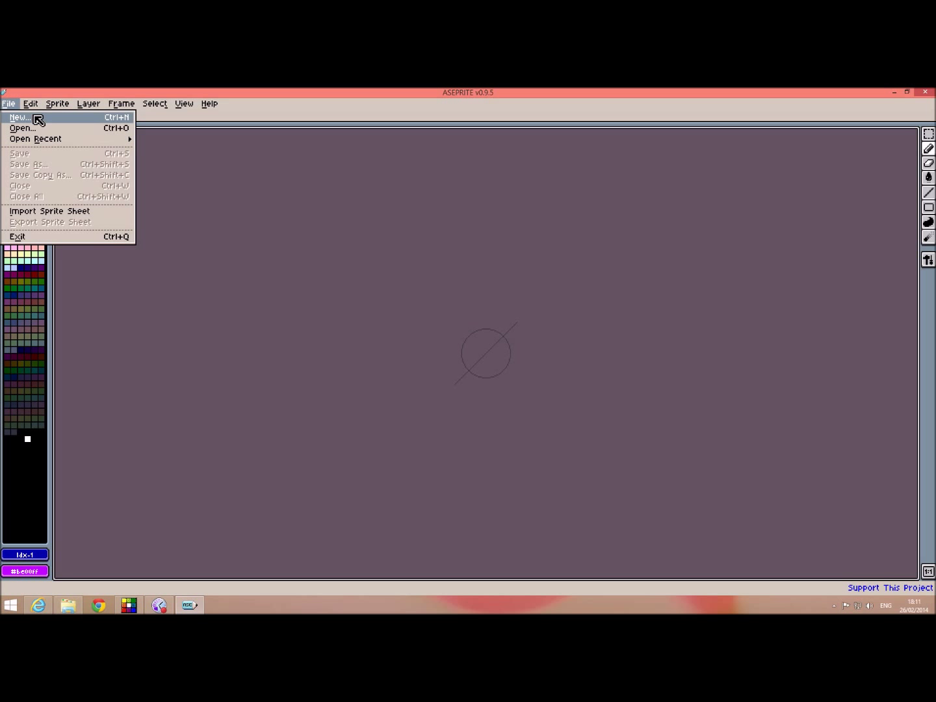
{"action": "left_click", "coordinate": [37, 119]}
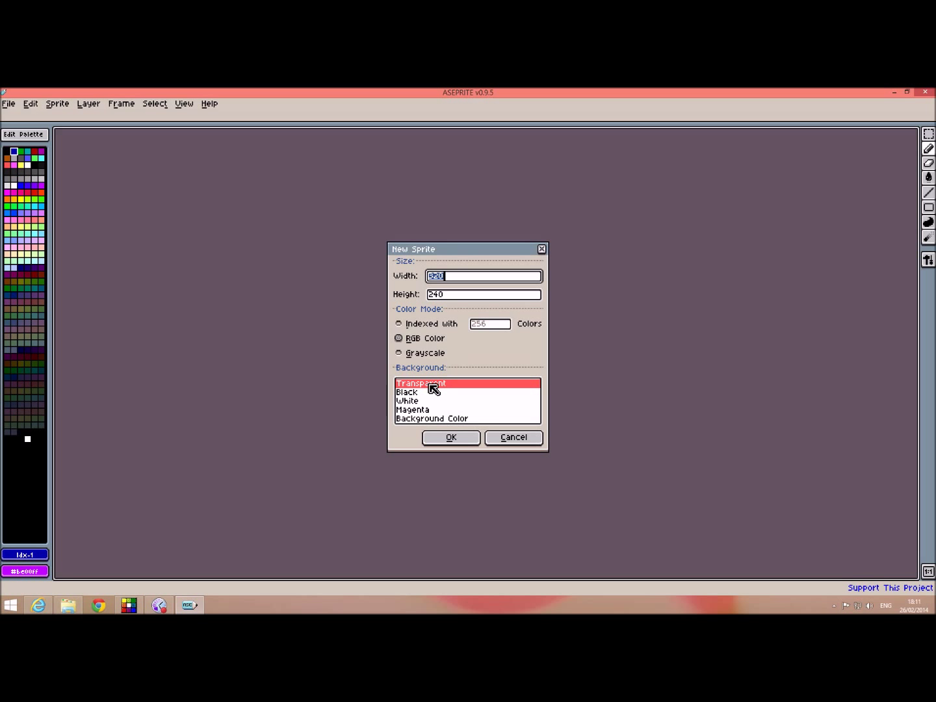
{"action": "left_click", "coordinate": [463, 441]}
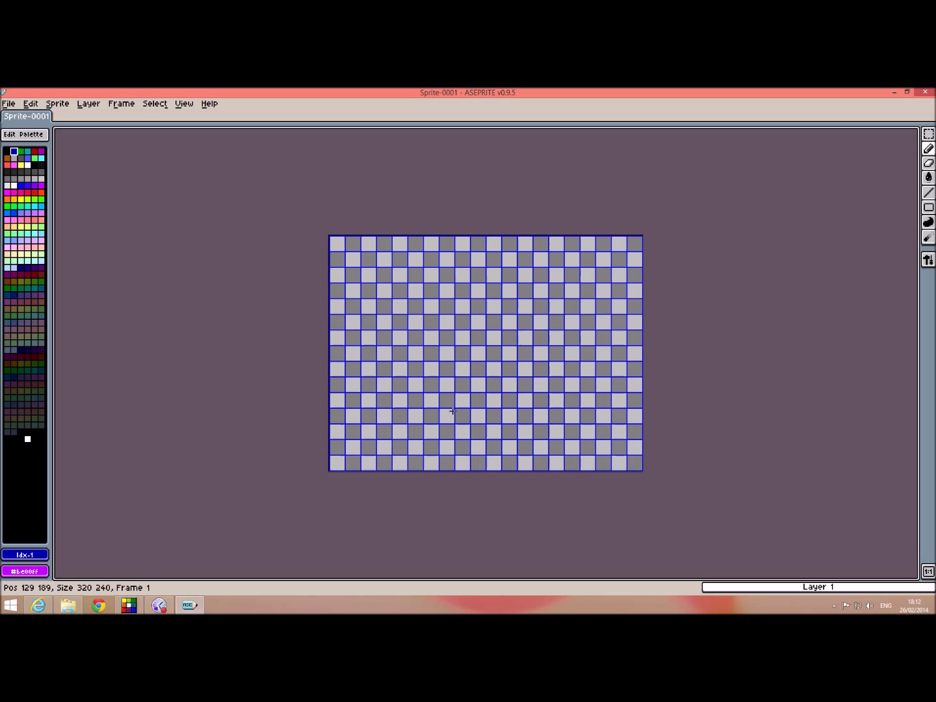
Draw a pink freehand blob outline with the Pencil.
{"action": "left_click", "coordinate": [20, 192]}
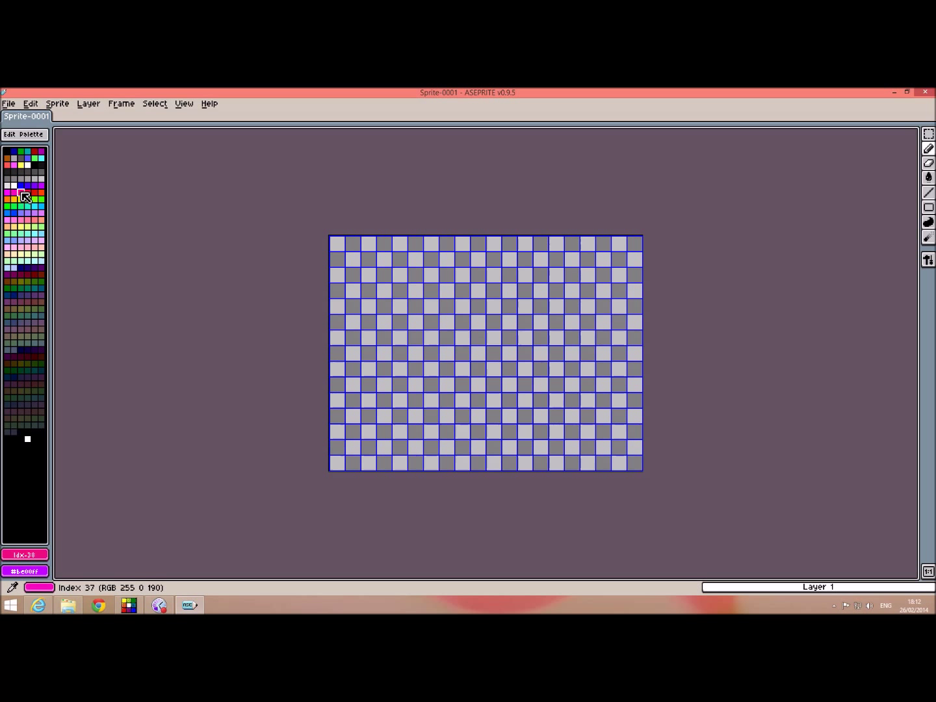
{"action": "mouse_move", "coordinate": [458, 397]}
{"action": "left_mouse_down"}
{"action": "mouse_move", "coordinate": [438, 398]}
{"action": "mouse_move", "coordinate": [447, 359]}
{"action": "mouse_move", "coordinate": [433, 364]}
{"action": "mouse_move", "coordinate": [427, 325]}
{"action": "mouse_move", "coordinate": [437, 298]}
{"action": "left_mouse_up"}
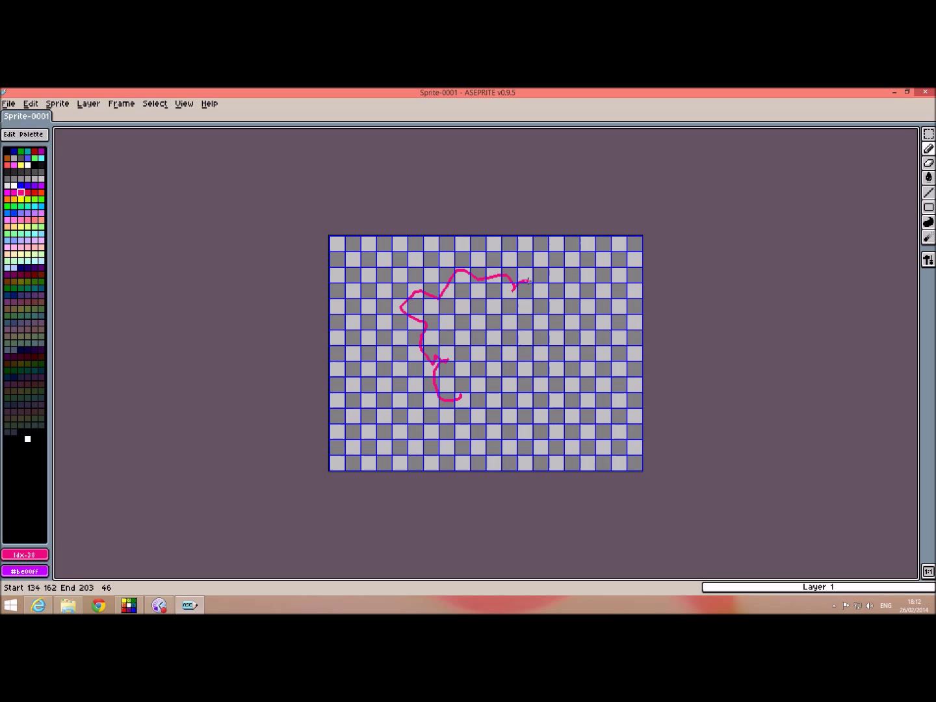
{"action": "mouse_move", "coordinate": [546, 329]}
{"action": "left_mouse_down"}
{"action": "mouse_move", "coordinate": [533, 369]}
{"action": "mouse_move", "coordinate": [541, 392]}
{"action": "mouse_move", "coordinate": [490, 432]}
{"action": "mouse_move", "coordinate": [461, 429]}
{"action": "mouse_move", "coordinate": [454, 397]}
{"action": "left_mouse_up"}
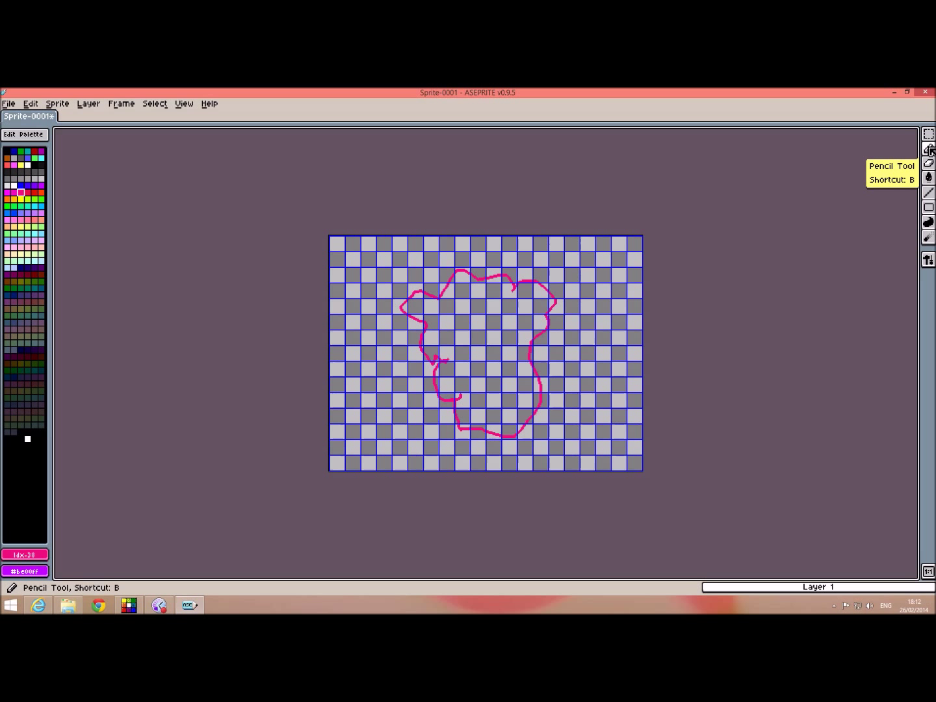
Spray pink speckles inside the outline with the Spray tool.
{"action": "mouse_move", "coordinate": [931, 150]}
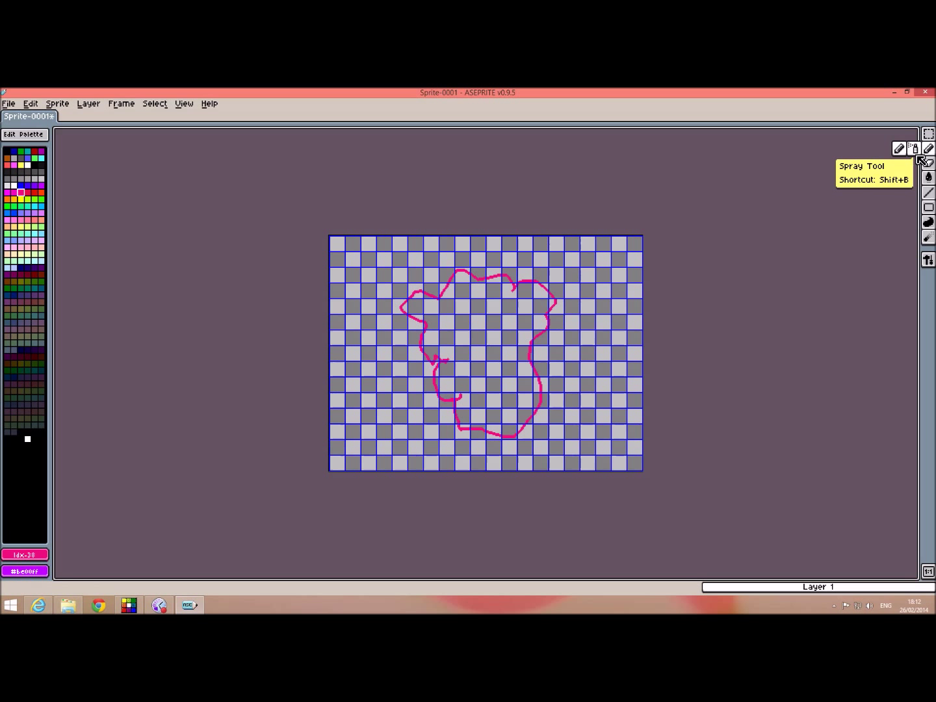
{"action": "left_click", "coordinate": [920, 150]}
{"action": "mouse_move", "coordinate": [451, 306]}
{"action": "left_mouse_down"}
{"action": "mouse_move", "coordinate": [512, 314]}
{"action": "mouse_move", "coordinate": [479, 350]}
{"action": "left_mouse_up"}
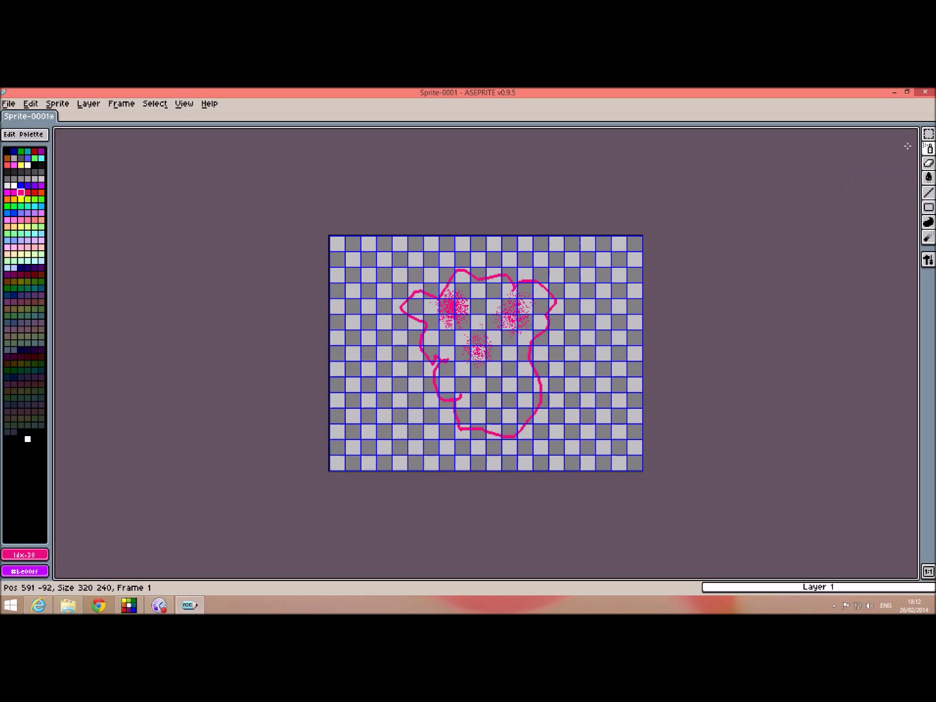
Spray a teal patch near the blob's bottom and add two new frames.
{"action": "left_click", "coordinate": [28, 152]}
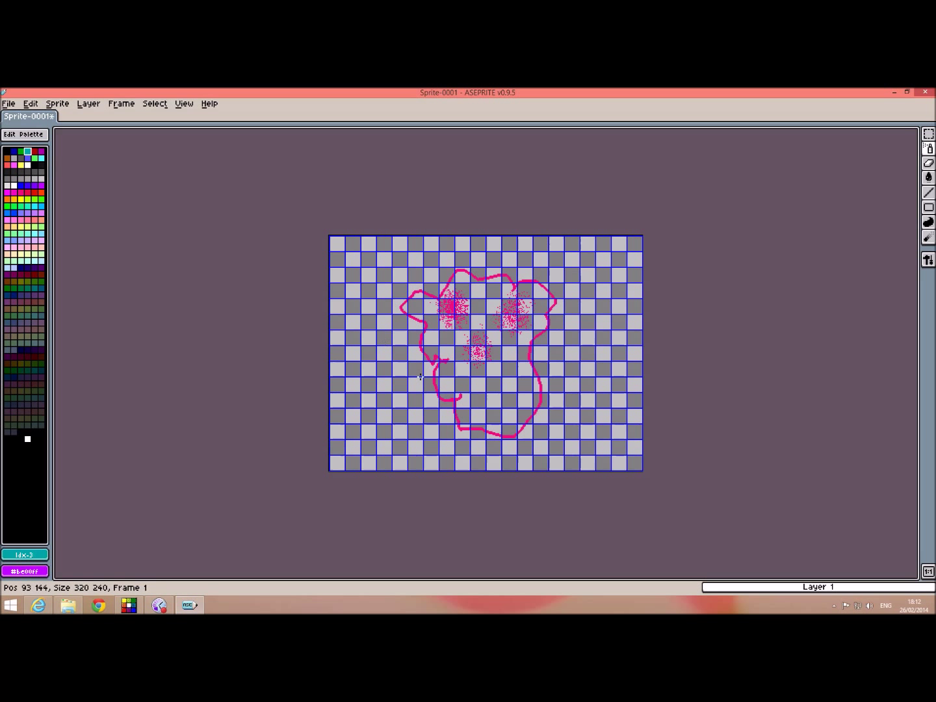
{"action": "mouse_move", "coordinate": [478, 383]}
{"action": "left_mouse_down"}
{"action": "mouse_move", "coordinate": [502, 398]}
{"action": "mouse_move", "coordinate": [503, 387]}
{"action": "mouse_move", "coordinate": [447, 384]}
{"action": "left_mouse_up"}
{"action": "left_click", "coordinate": [123, 105]}
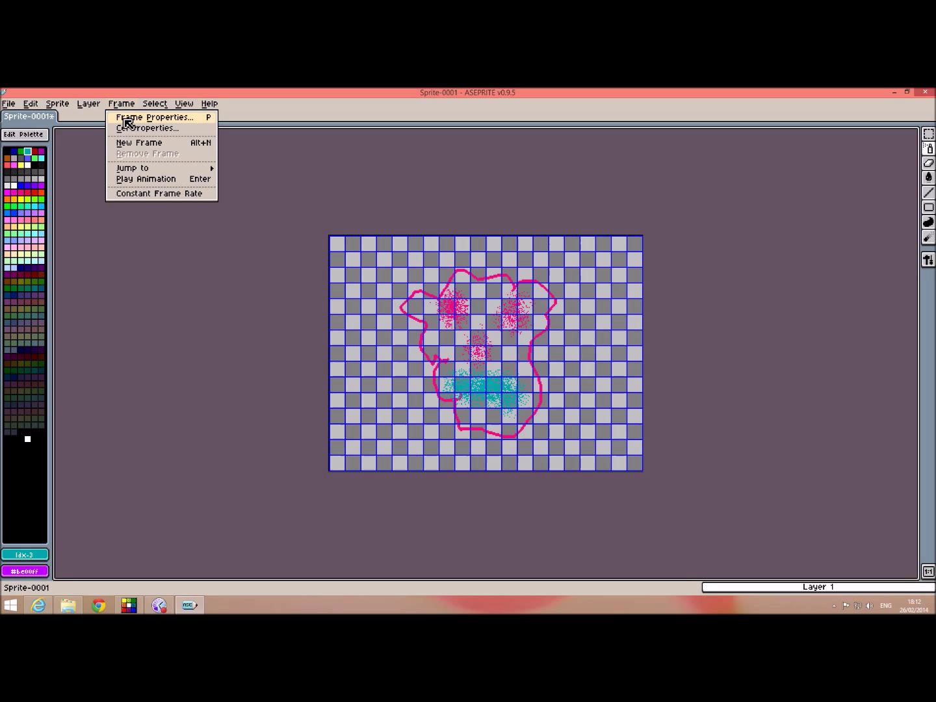
{"action": "left_click", "coordinate": [134, 143]}
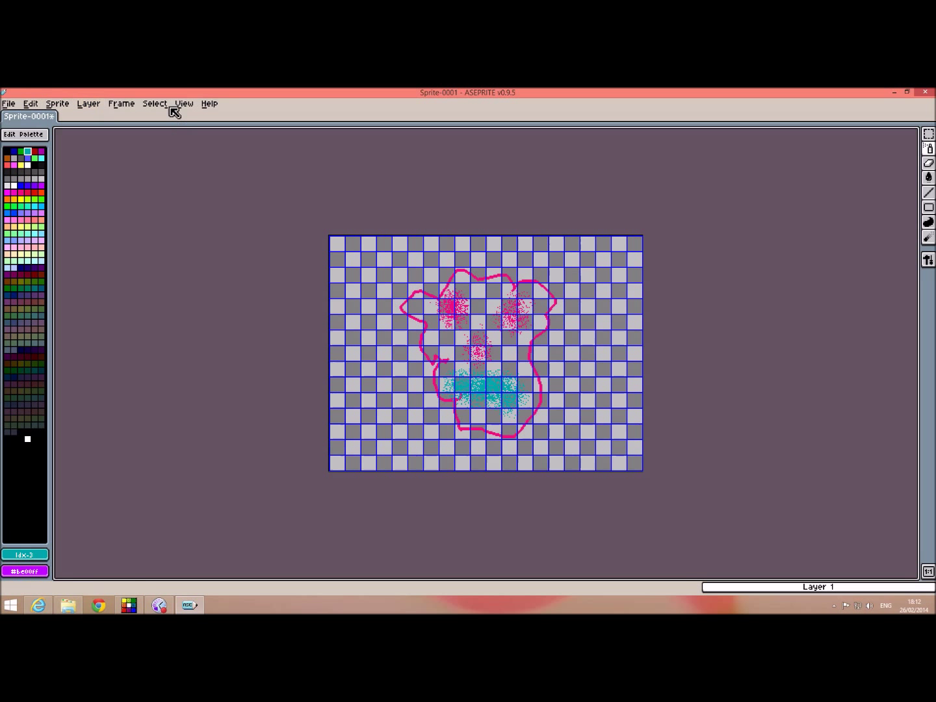
{"action": "left_click", "coordinate": [121, 105]}
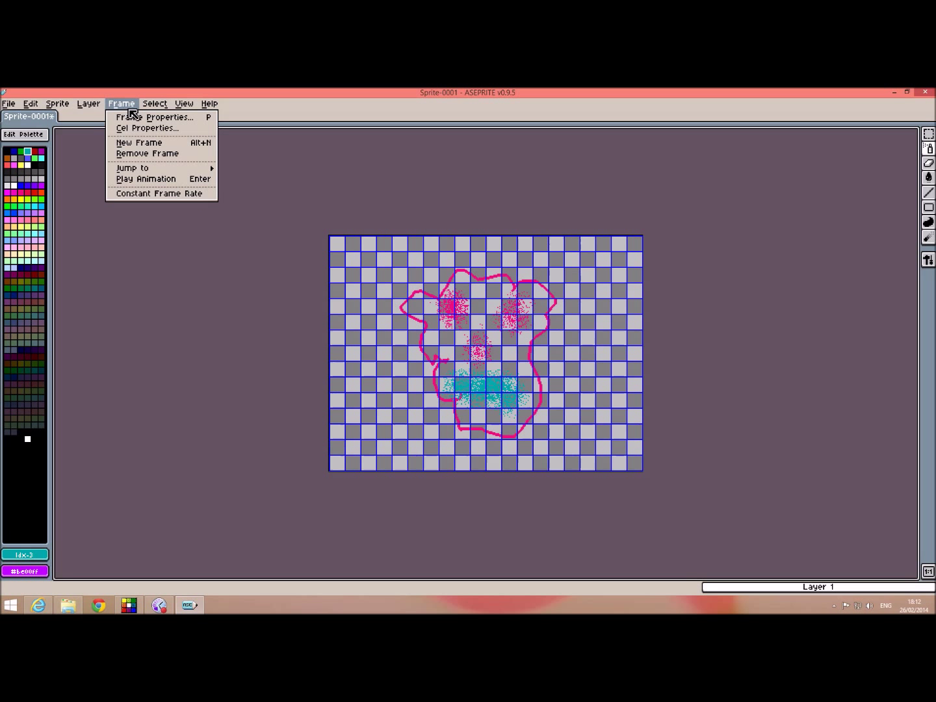
{"action": "left_click", "coordinate": [138, 144]}
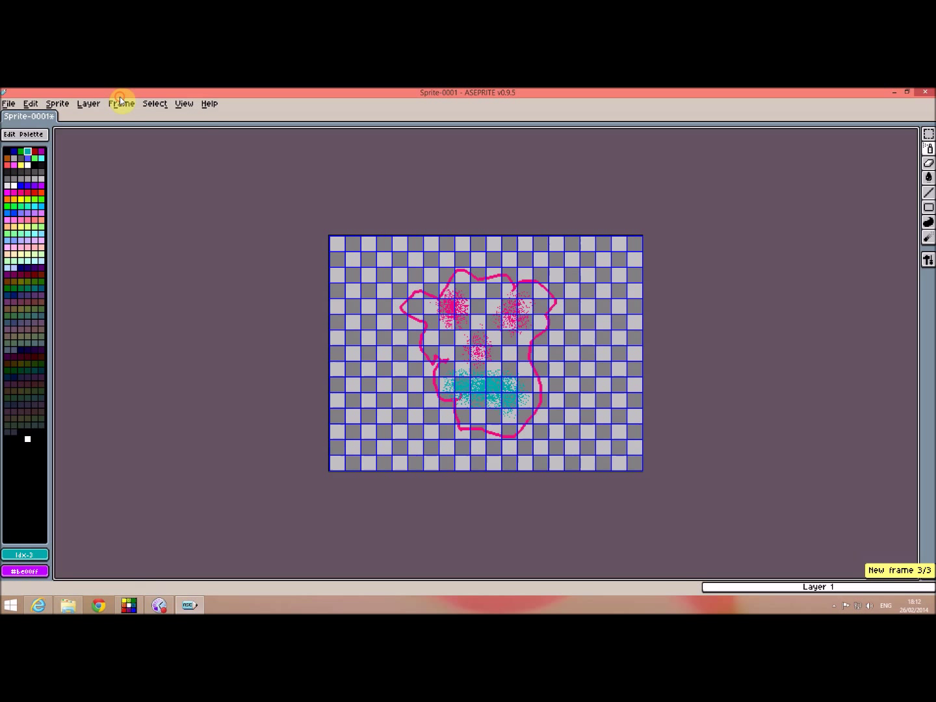
Confirm frame 3's 100 ms duration in Frame Properties.
{"action": "left_click", "coordinate": [125, 103]}
{"action": "left_click", "coordinate": [144, 116]}
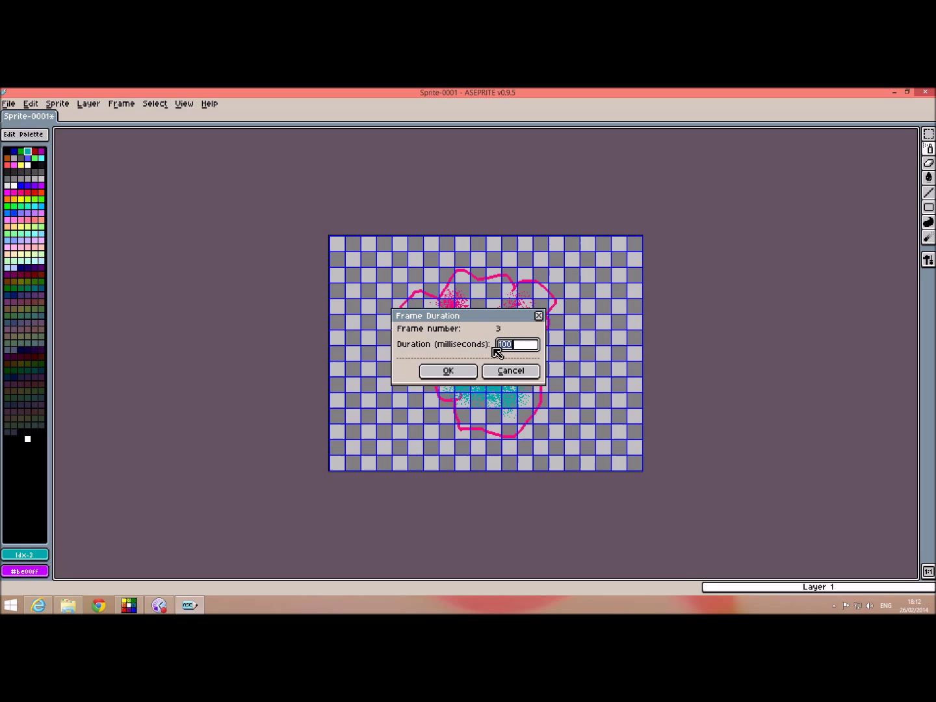
{"action": "left_click", "coordinate": [472, 372]}
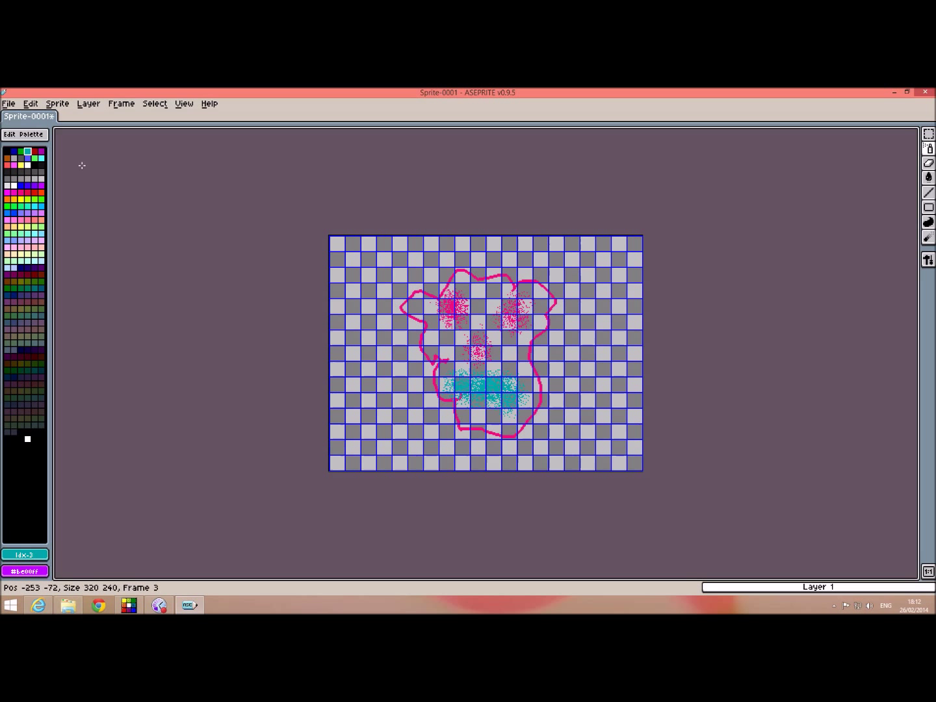
Spray yellow speckles in the sprite's centre, then add a fourth frame and confirm its duration.
{"action": "left_click", "coordinate": [23, 165]}
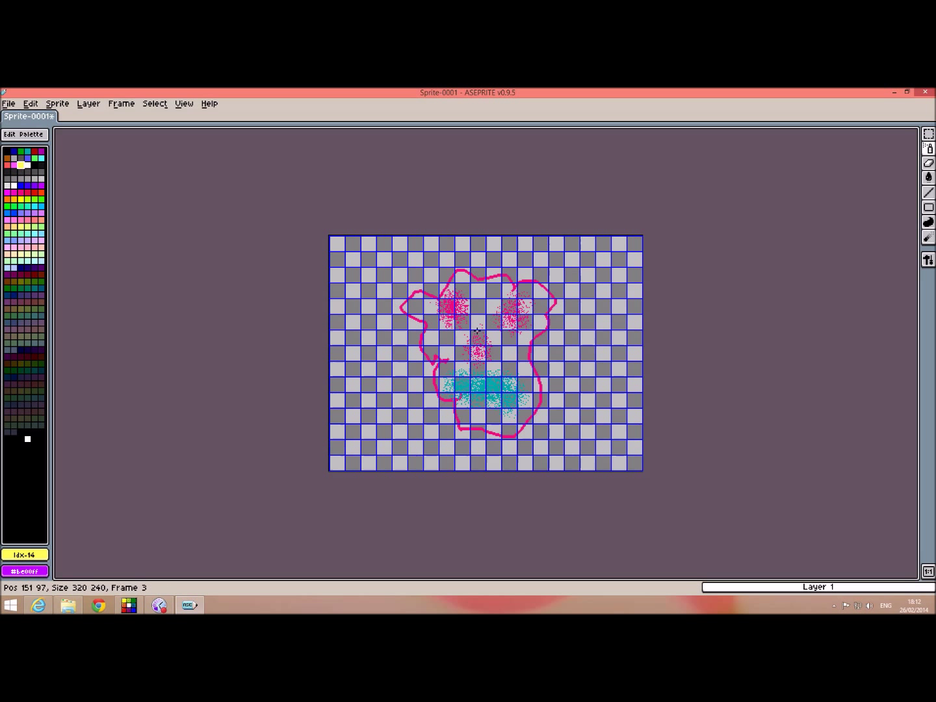
{"action": "mouse_move", "coordinate": [483, 315]}
{"action": "left_mouse_down"}
{"action": "mouse_move", "coordinate": [447, 334]}
{"action": "mouse_move", "coordinate": [482, 324]}
{"action": "mouse_move", "coordinate": [517, 365]}
{"action": "mouse_move", "coordinate": [489, 388]}
{"action": "mouse_move", "coordinate": [498, 416]}
{"action": "left_mouse_up"}
{"action": "left_click", "coordinate": [122, 103]}
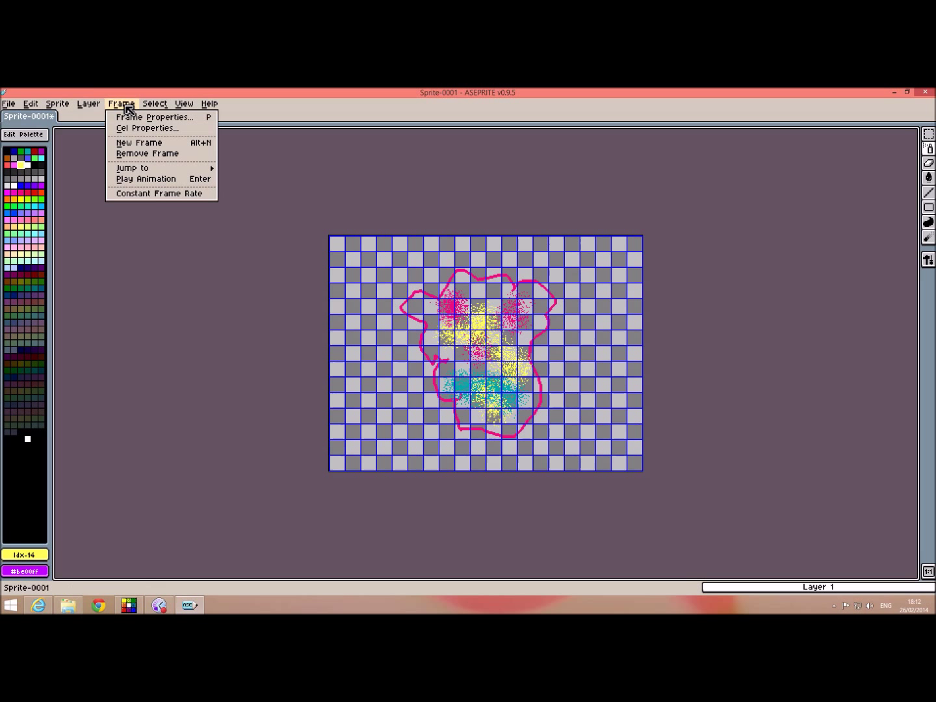
{"action": "left_click", "coordinate": [137, 143]}
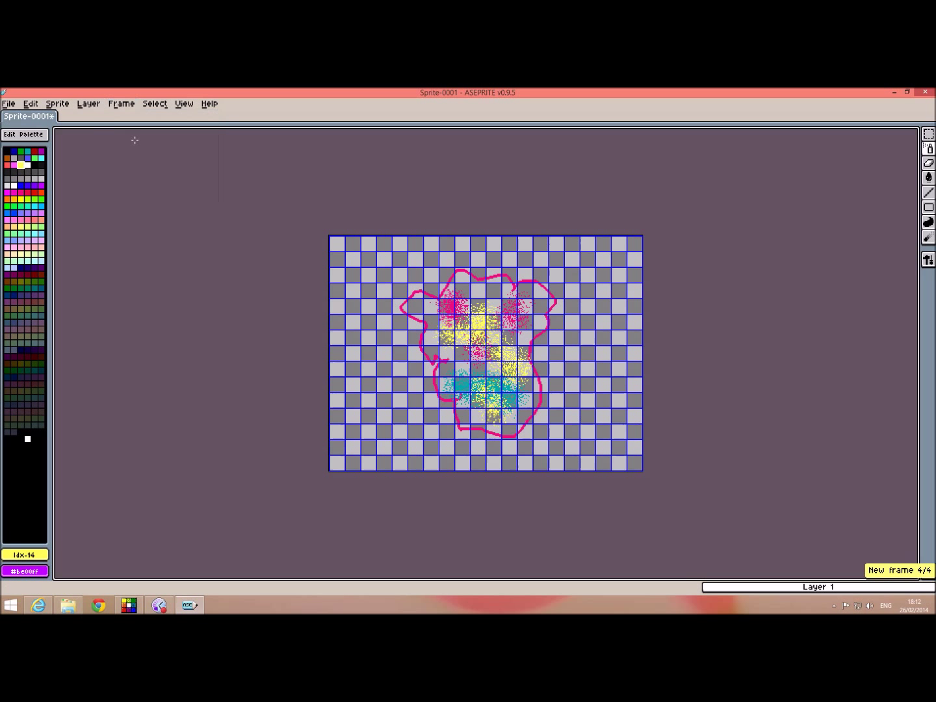
{"action": "left_click", "coordinate": [130, 104]}
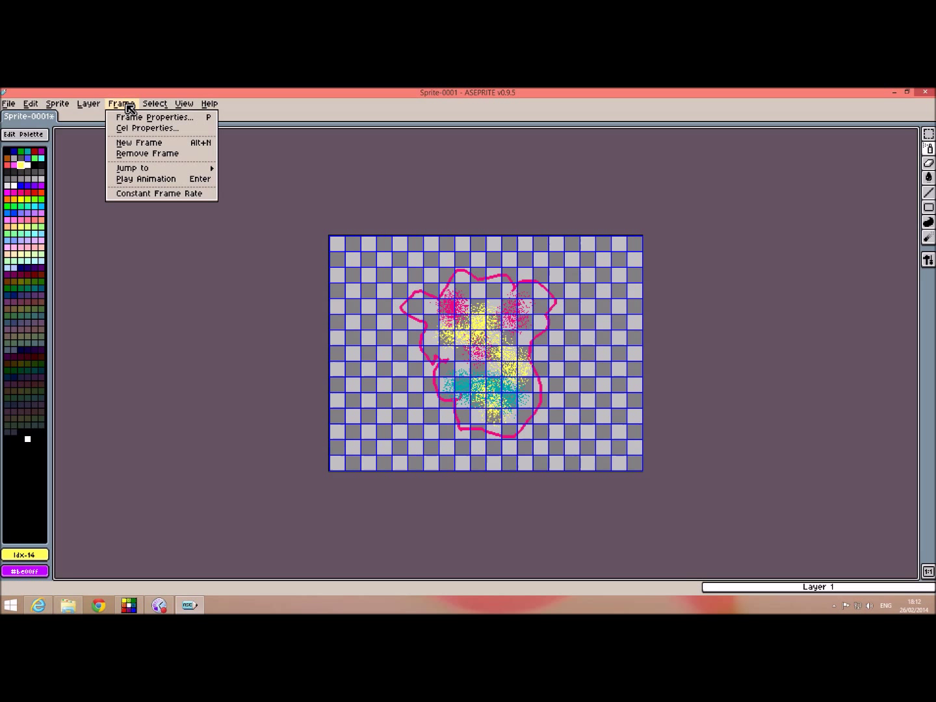
{"action": "left_click", "coordinate": [130, 120]}
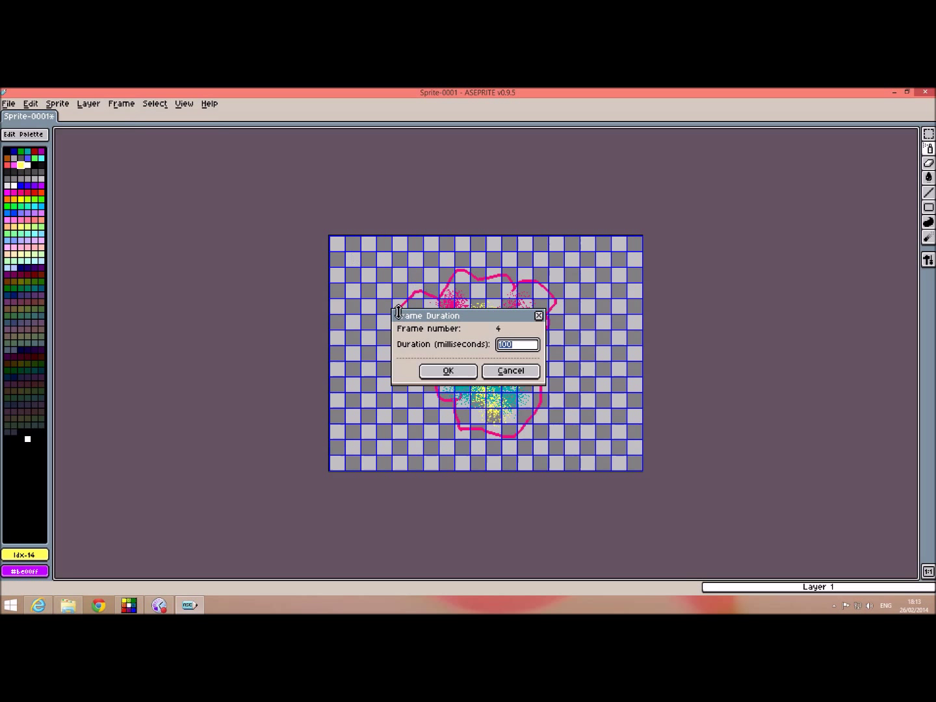
{"action": "left_click", "coordinate": [448, 371]}
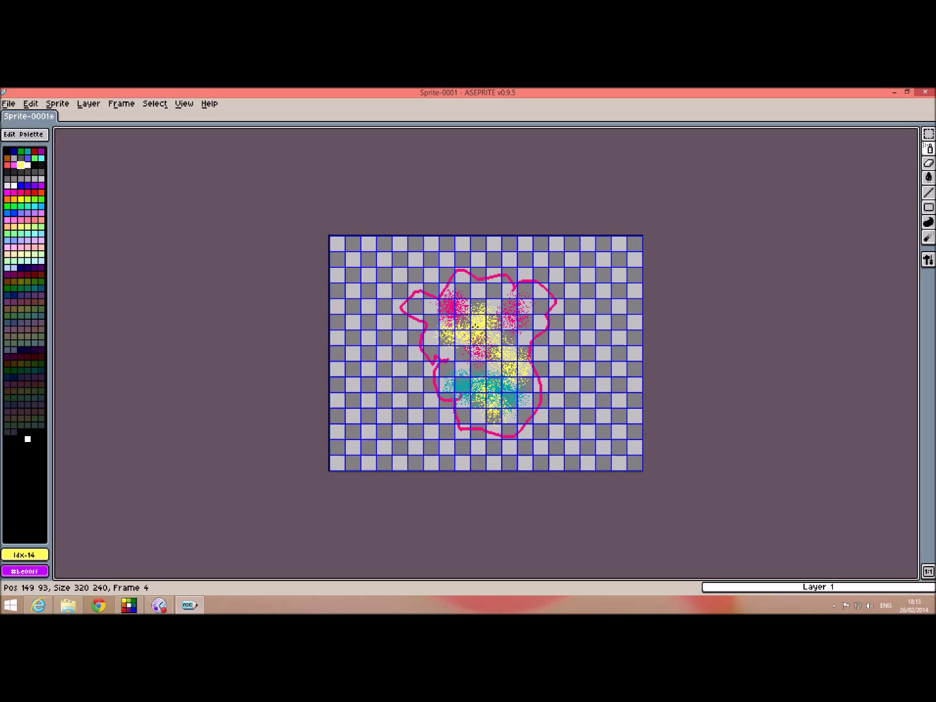
Spray pale pink speckles down the figure's left side in frame 4.
{"action": "left_click", "coordinate": [20, 247]}
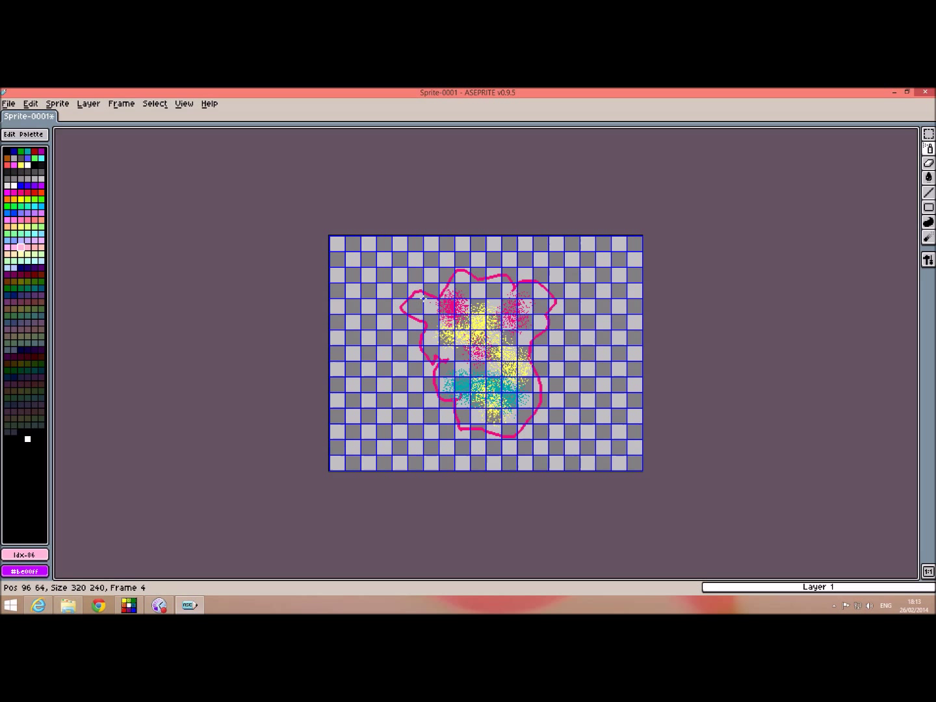
{"action": "mouse_move", "coordinate": [436, 280]}
{"action": "left_mouse_down"}
{"action": "mouse_move", "coordinate": [395, 308]}
{"action": "mouse_move", "coordinate": [412, 388]}
{"action": "mouse_move", "coordinate": [402, 284]}
{"action": "mouse_move", "coordinate": [487, 281]}
{"action": "mouse_move", "coordinate": [582, 314]}
{"action": "mouse_move", "coordinate": [541, 402]}
{"action": "left_mouse_up"}
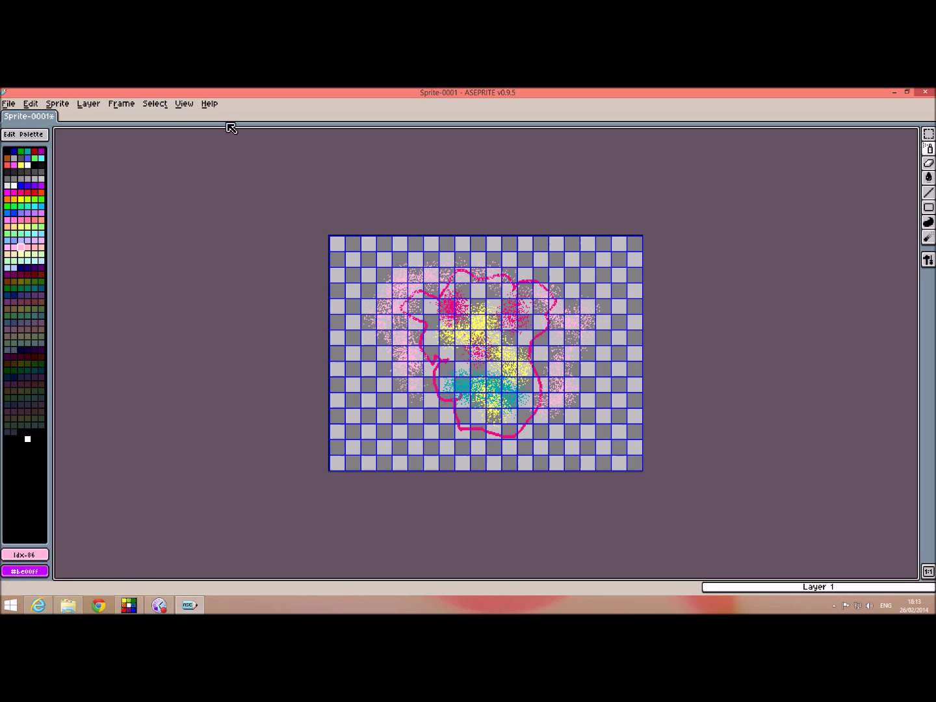
{"action": "left_click", "coordinate": [121, 103]}
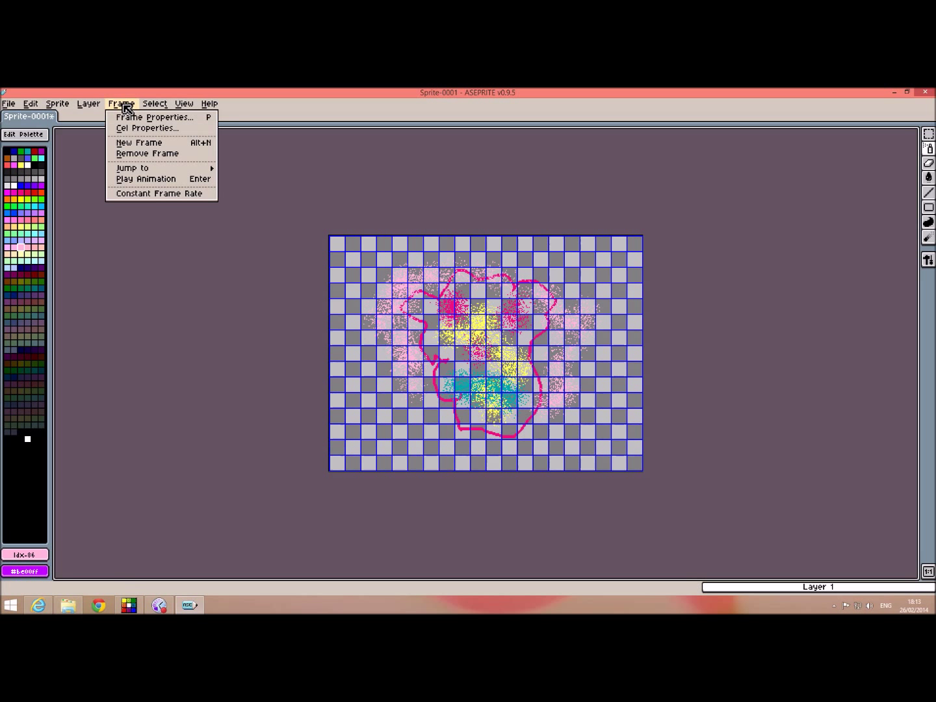
Add a fifth frame and spray black across the sprite's upper left.
{"action": "left_click", "coordinate": [136, 142]}
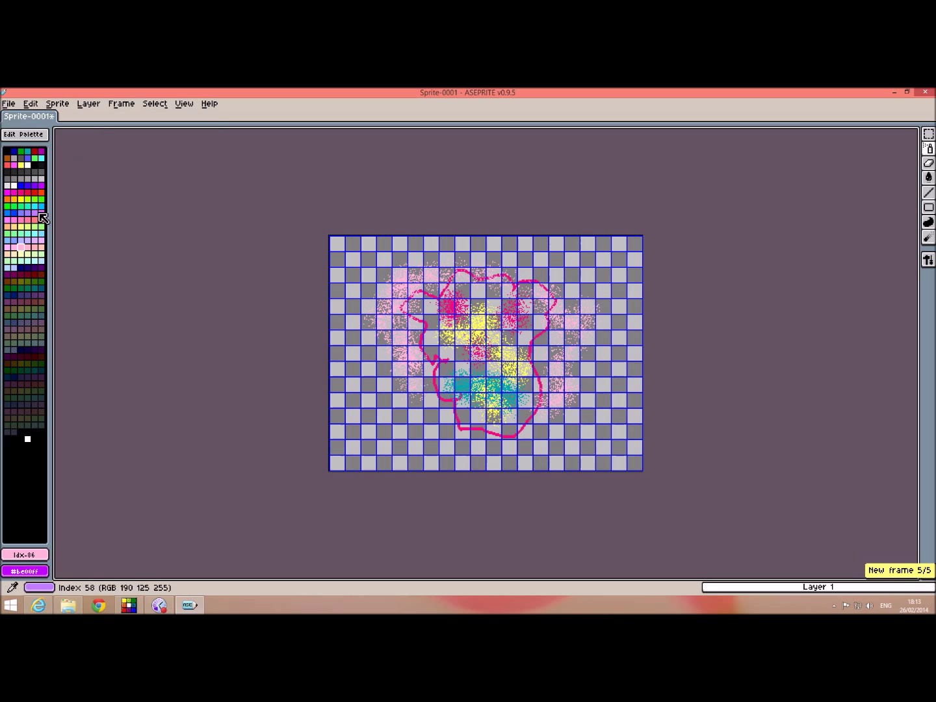
{"action": "left_click", "coordinate": [35, 165]}
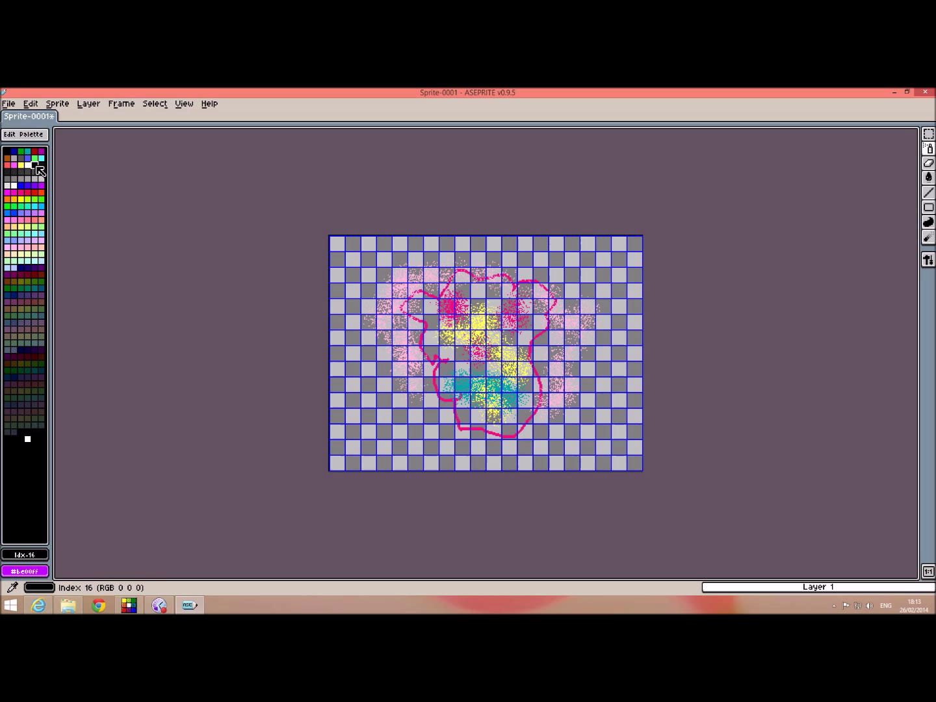
{"action": "mouse_move", "coordinate": [412, 298]}
{"action": "left_mouse_down"}
{"action": "mouse_move", "coordinate": [483, 279]}
{"action": "mouse_move", "coordinate": [441, 280]}
{"action": "left_mouse_up"}
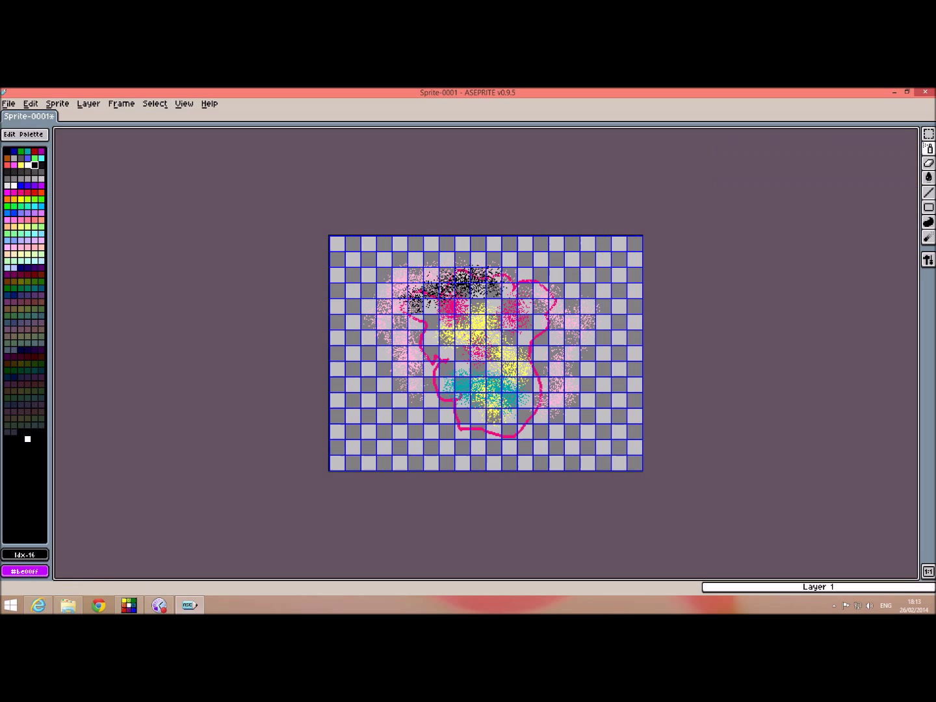
With the Pencil, draw a black hat line across the top, then an eye and nose.
{"action": "left_click", "coordinate": [929, 150]}
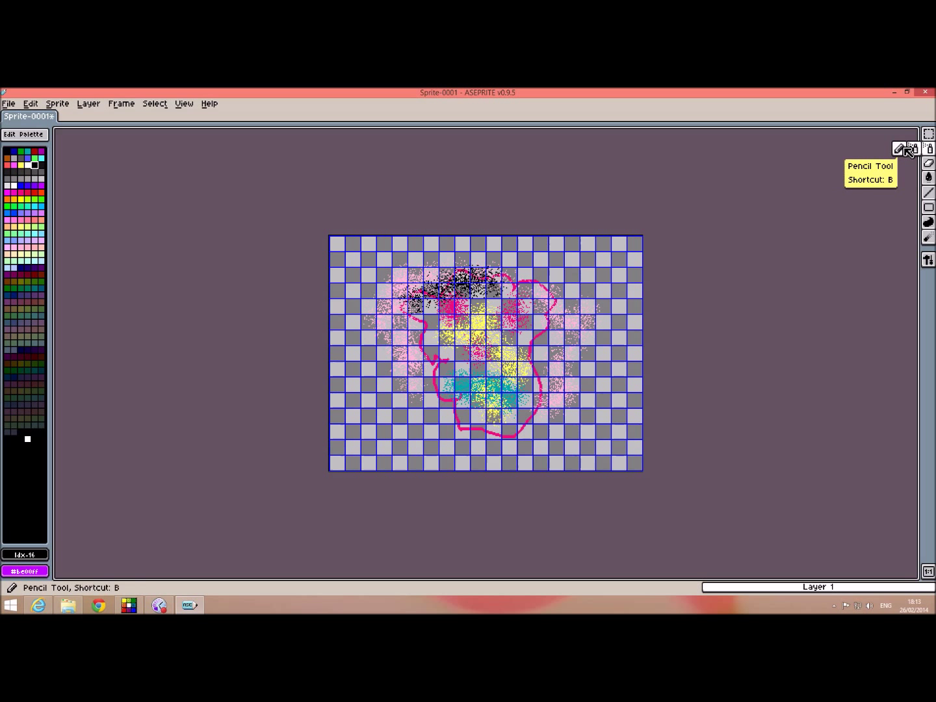
{"action": "left_click", "coordinate": [907, 150]}
{"action": "mouse_move", "coordinate": [423, 284]}
{"action": "left_mouse_down"}
{"action": "mouse_move", "coordinate": [455, 272]}
{"action": "mouse_move", "coordinate": [385, 273]}
{"action": "mouse_move", "coordinate": [455, 268]}
{"action": "mouse_move", "coordinate": [514, 325]}
{"action": "left_mouse_up"}
{"action": "mouse_move", "coordinate": [444, 321]}
{"action": "left_mouse_down"}
{"action": "mouse_move", "coordinate": [490, 364]}
{"action": "mouse_move", "coordinate": [495, 395]}
{"action": "mouse_move", "coordinate": [523, 377]}
{"action": "left_mouse_up"}
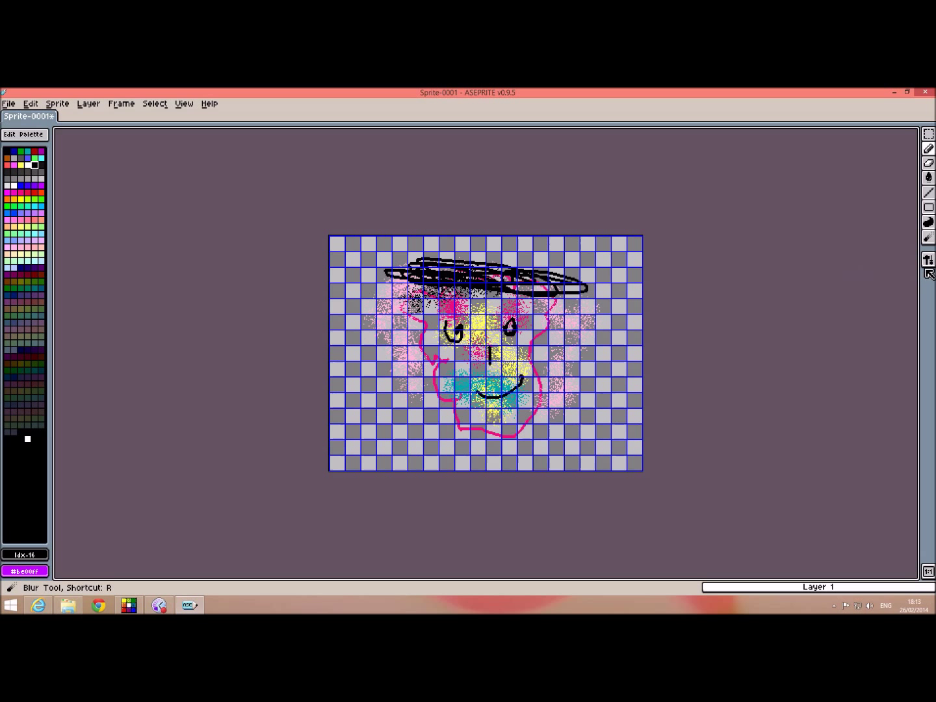
Set the brush Size to 19 in Tools Configuration and paint a thick black curve around the right and bottom.
{"action": "left_click", "coordinate": [929, 260]}
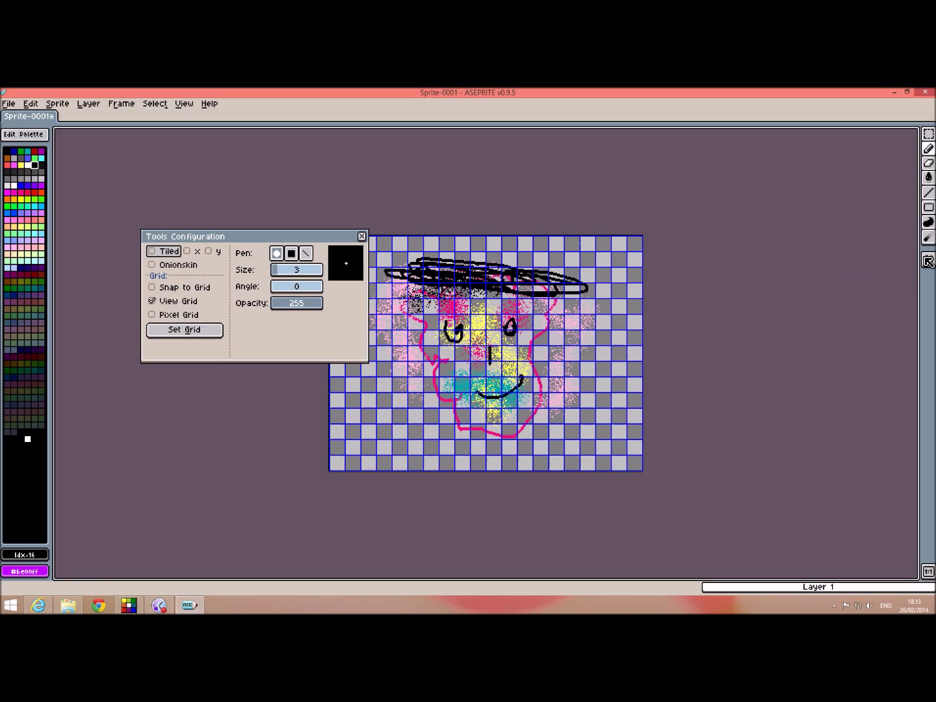
{"action": "left_click", "coordinate": [276, 271]}
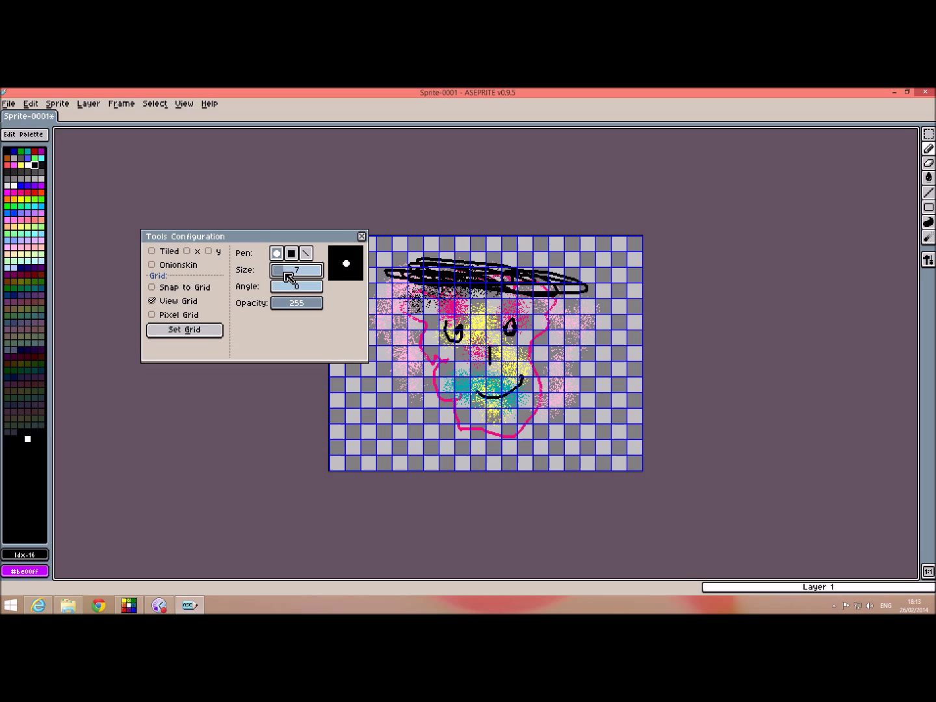
{"action": "left_click_drag", "start_coordinate": [391, 344], "coordinate": [397, 373]}
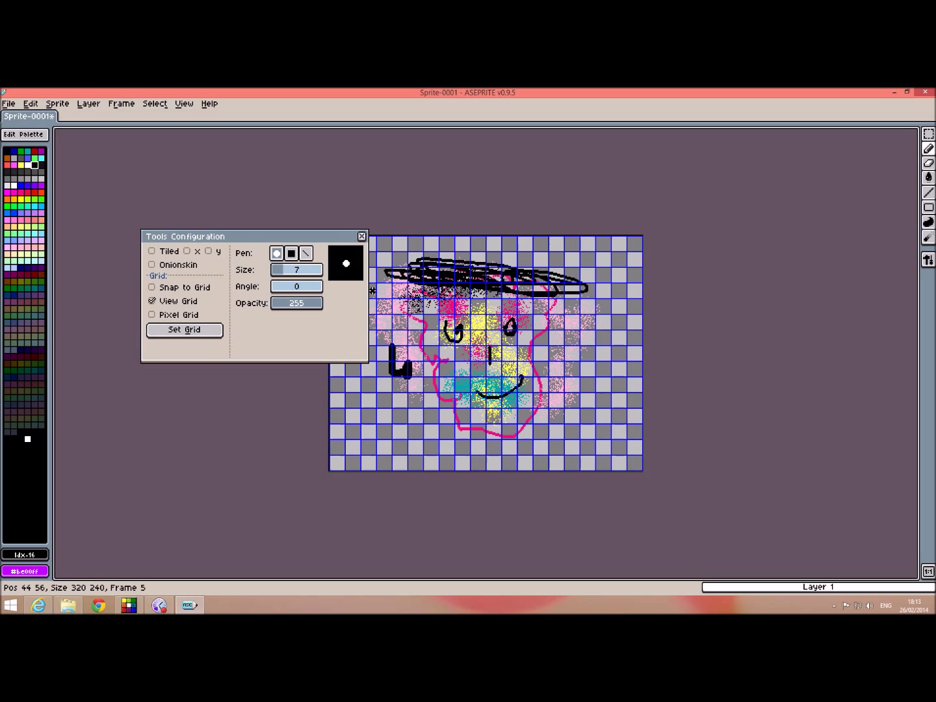
{"action": "left_click_drag", "start_coordinate": [286, 277], "coordinate": [302, 273]}
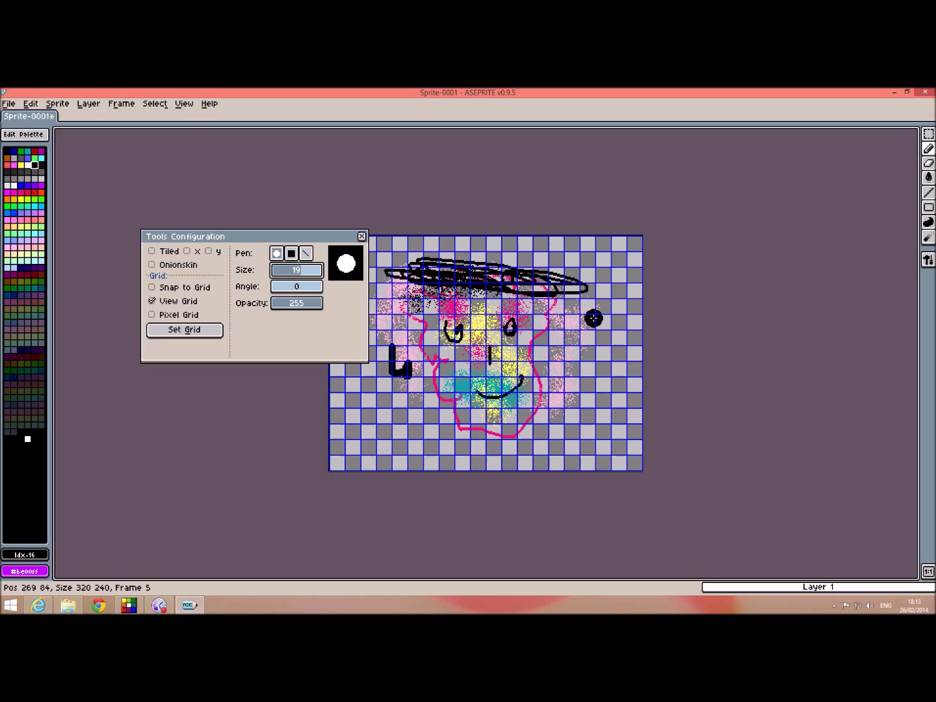
{"action": "mouse_move", "coordinate": [597, 317]}
{"action": "left_mouse_down"}
{"action": "mouse_move", "coordinate": [585, 419]}
{"action": "mouse_move", "coordinate": [566, 440]}
{"action": "mouse_move", "coordinate": [535, 458]}
{"action": "mouse_move", "coordinate": [413, 448]}
{"action": "left_mouse_up"}
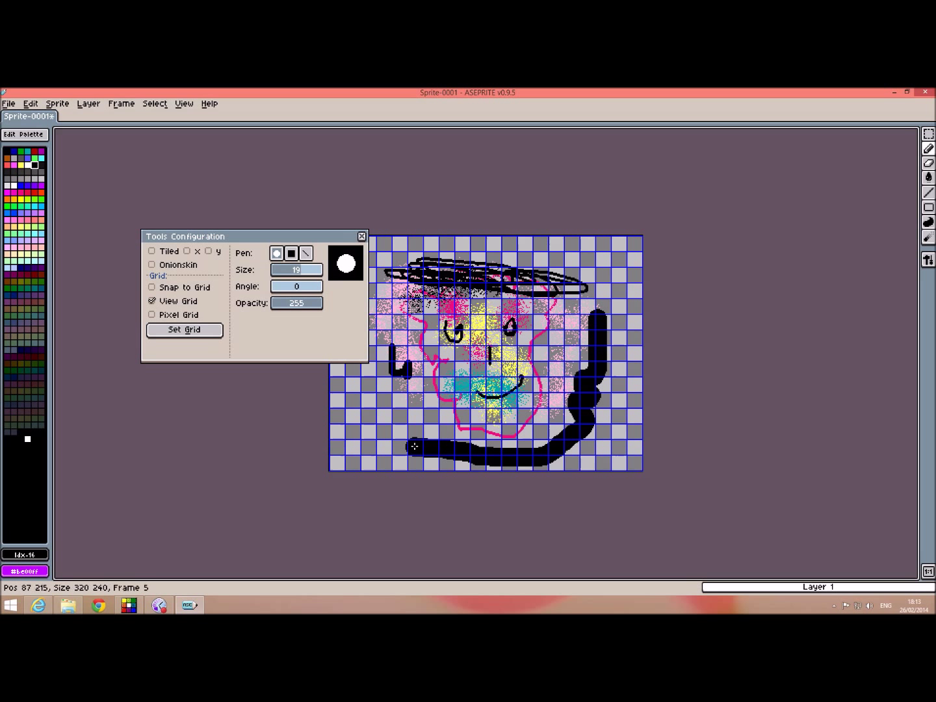
Close the brush settings and play the animation, then stop playback.
{"action": "left_click", "coordinate": [362, 236]}
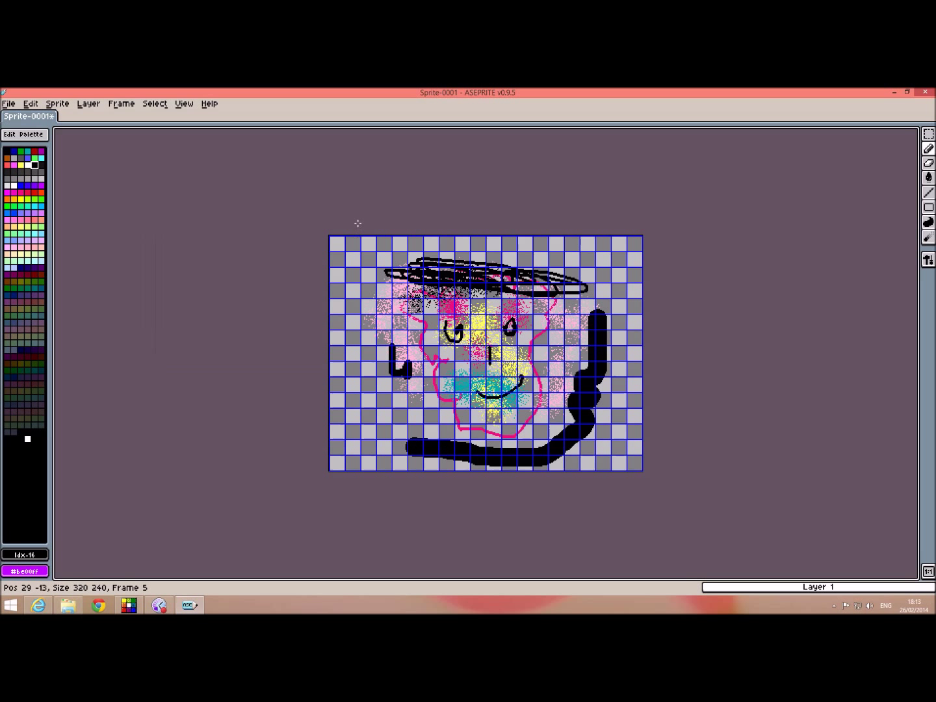
{"action": "left_click", "coordinate": [121, 105]}
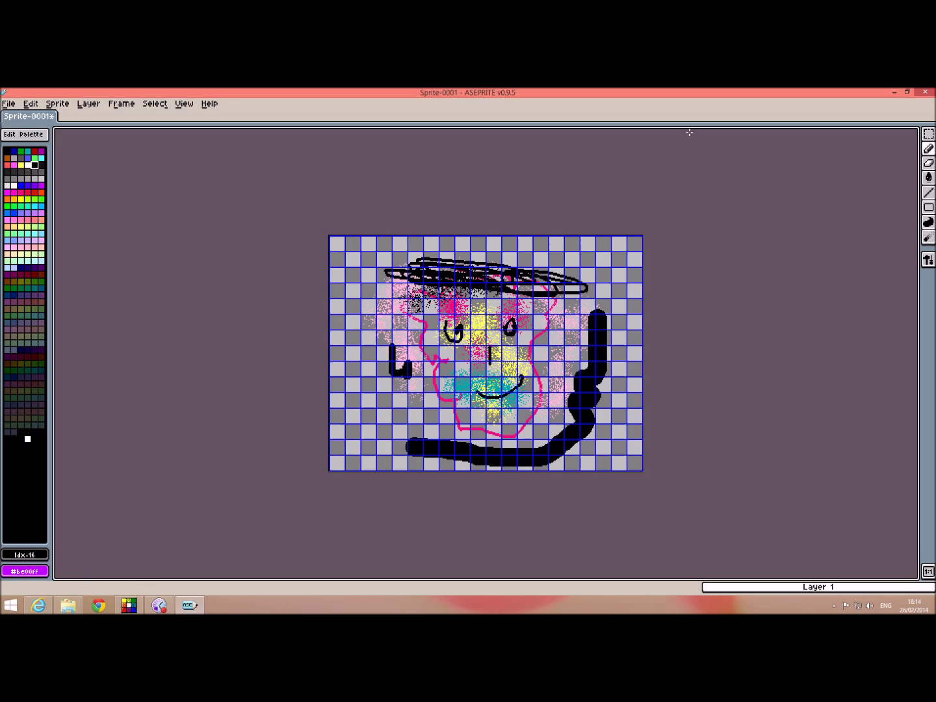
{"action": "key", "text": "Escape"}
Review all five frames in the Animation Editor timeline, then return to the canvas.
{"action": "left_click", "coordinate": [70, 104]}
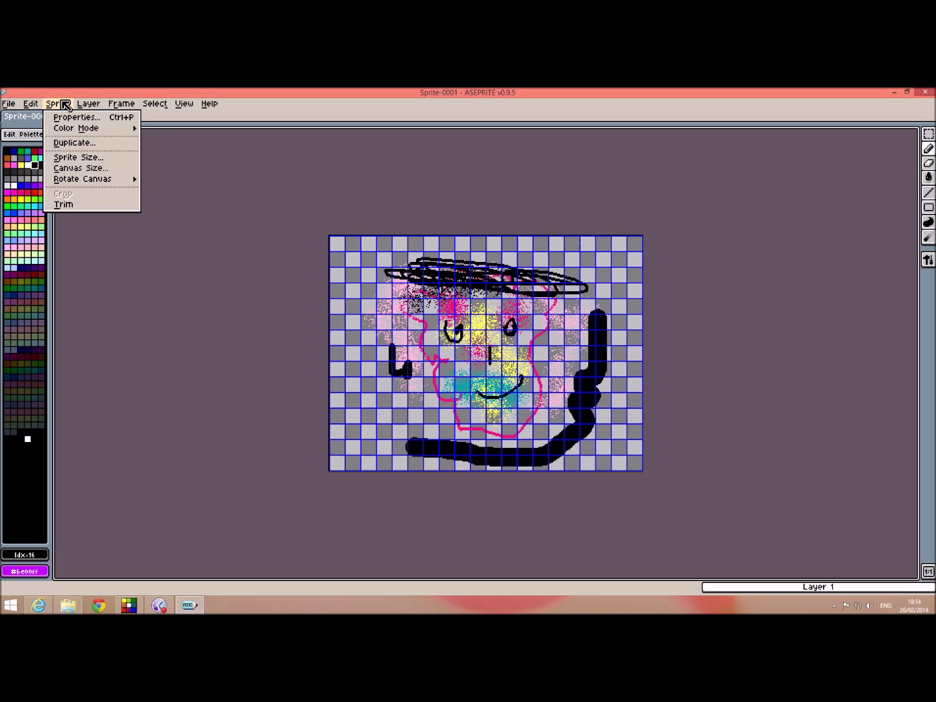
{"action": "mouse_move", "coordinate": [88, 110]}
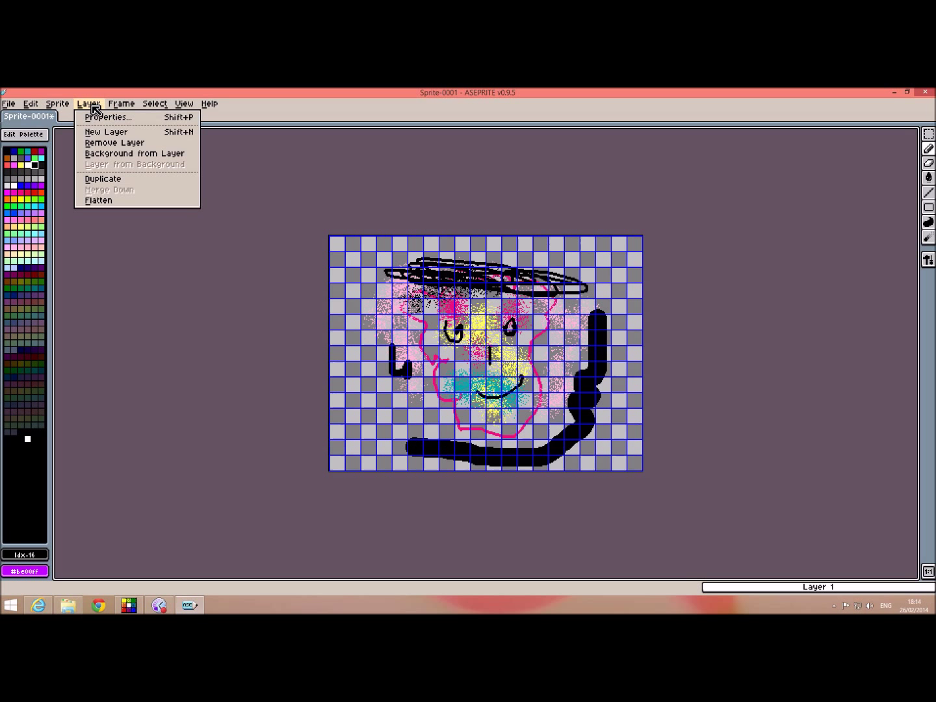
{"action": "mouse_move", "coordinate": [154, 108]}
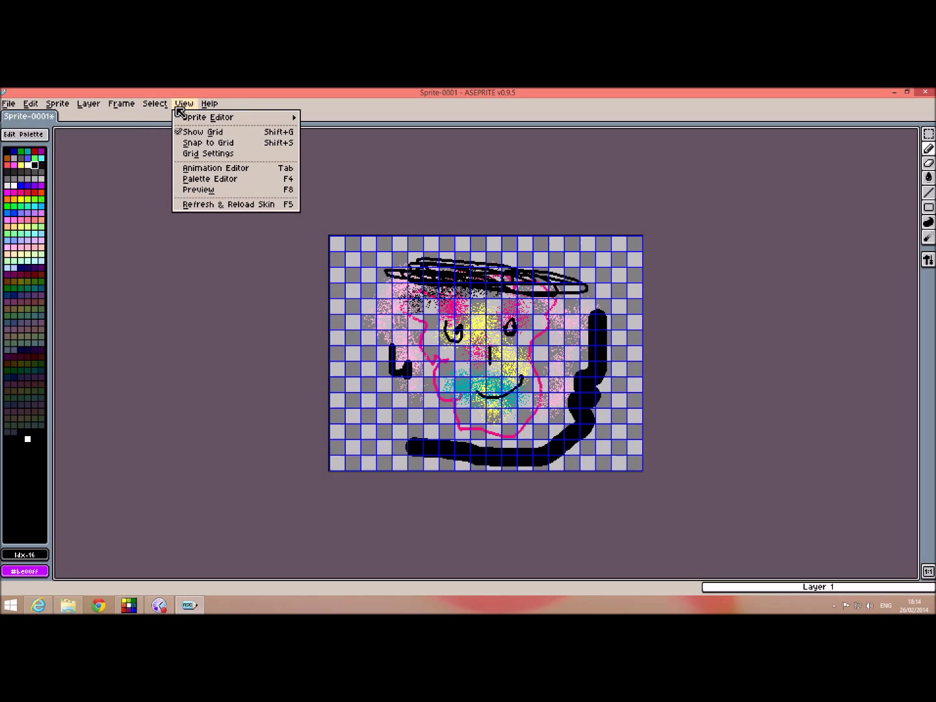
{"action": "left_click", "coordinate": [215, 169]}
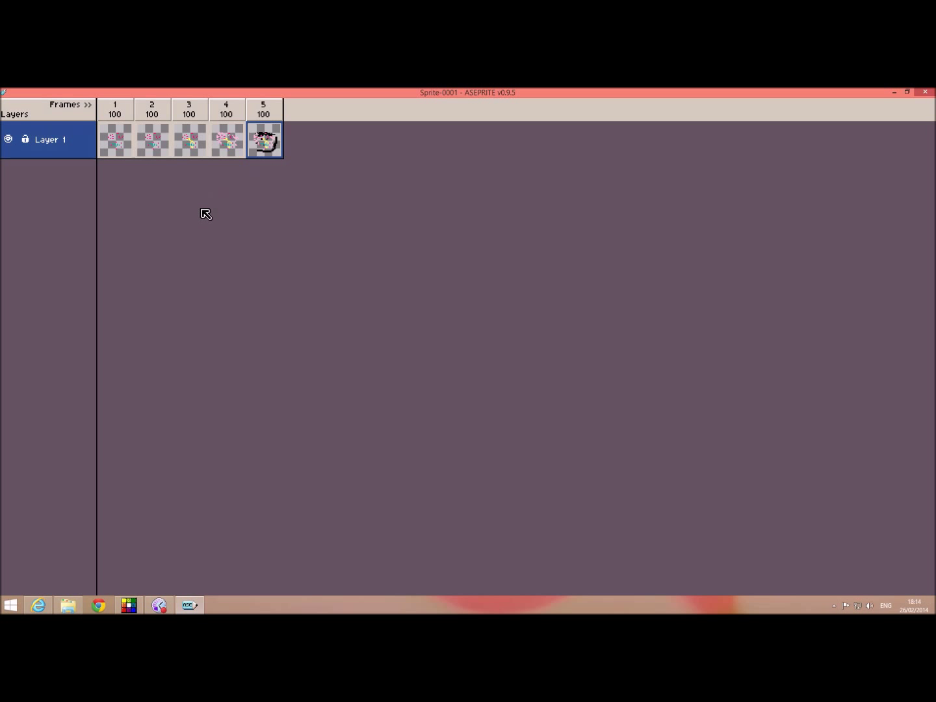
{"action": "key", "text": "Tab"}
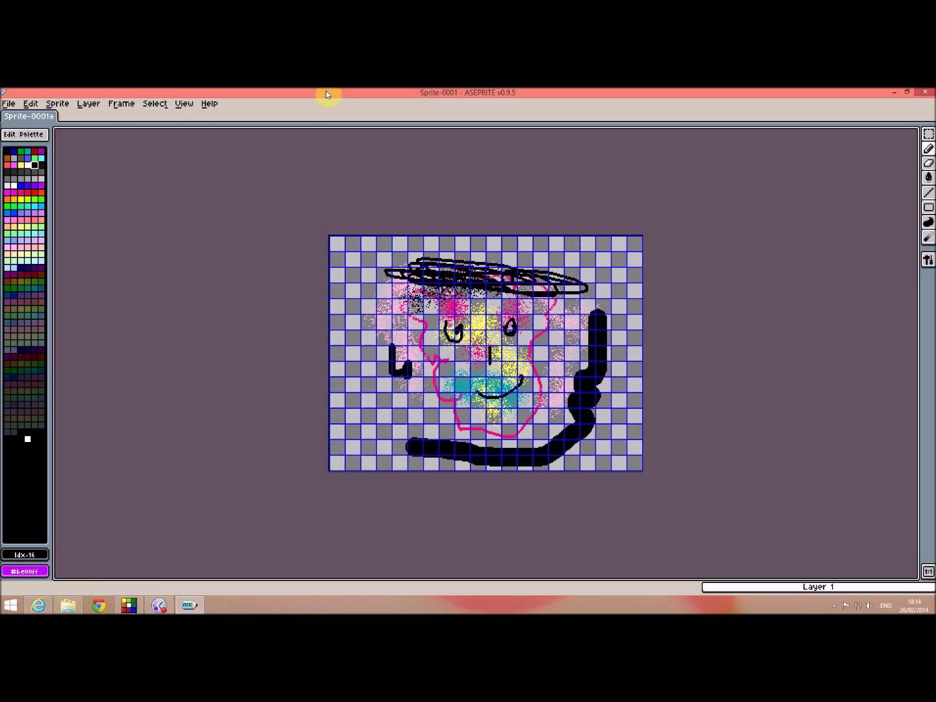
{"action": "left_click", "coordinate": [30, 103]}
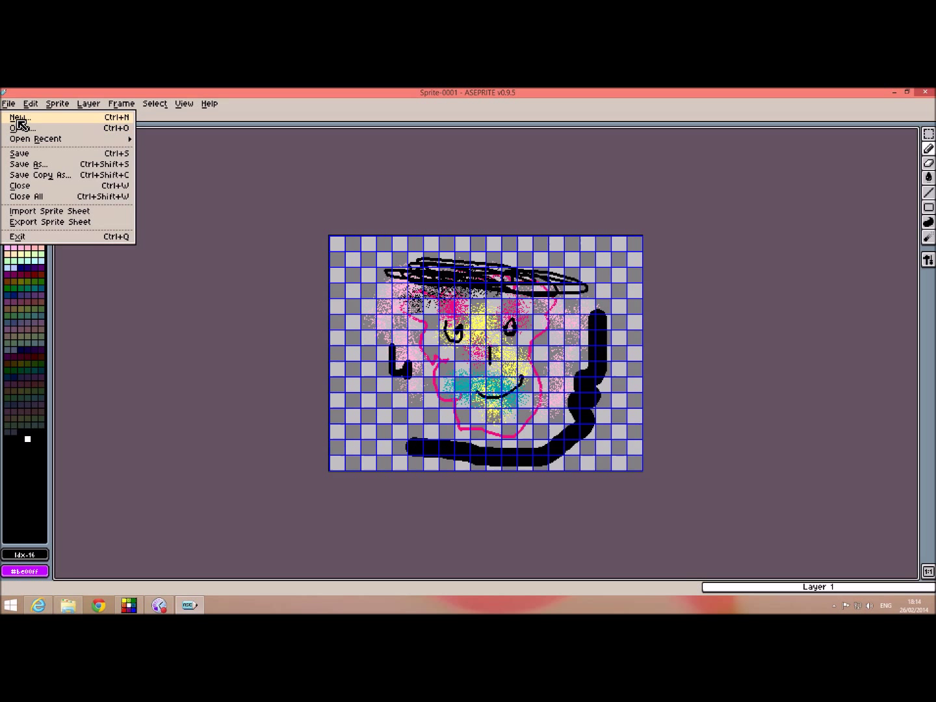
Create Sprite-0002, a blank 320×240 RGB sprite with a transparent background.
{"action": "left_click", "coordinate": [18, 119]}
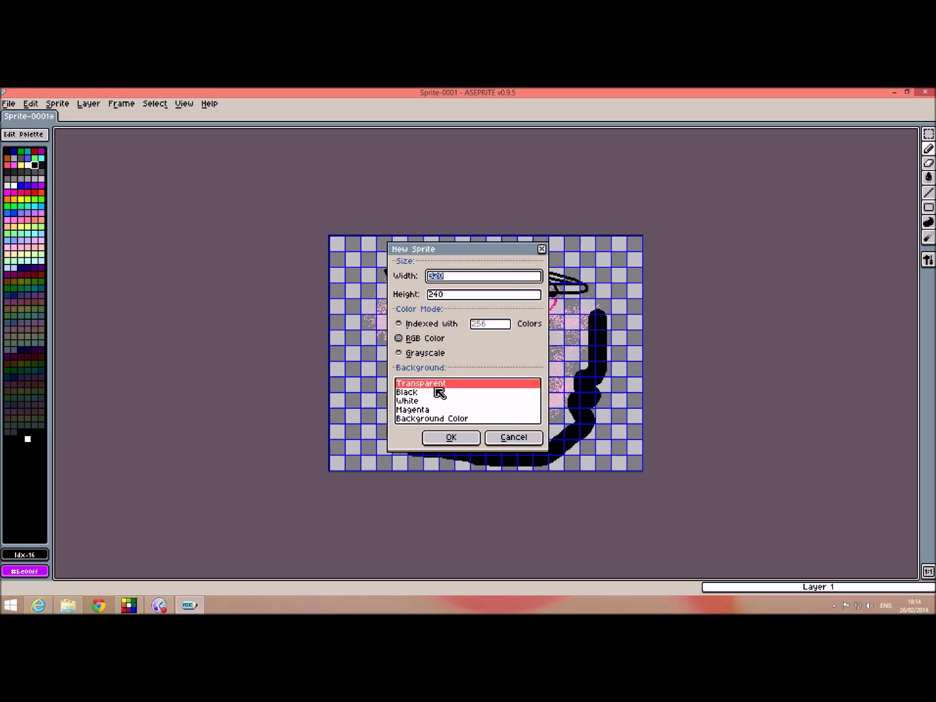
{"action": "left_click", "coordinate": [451, 437]}
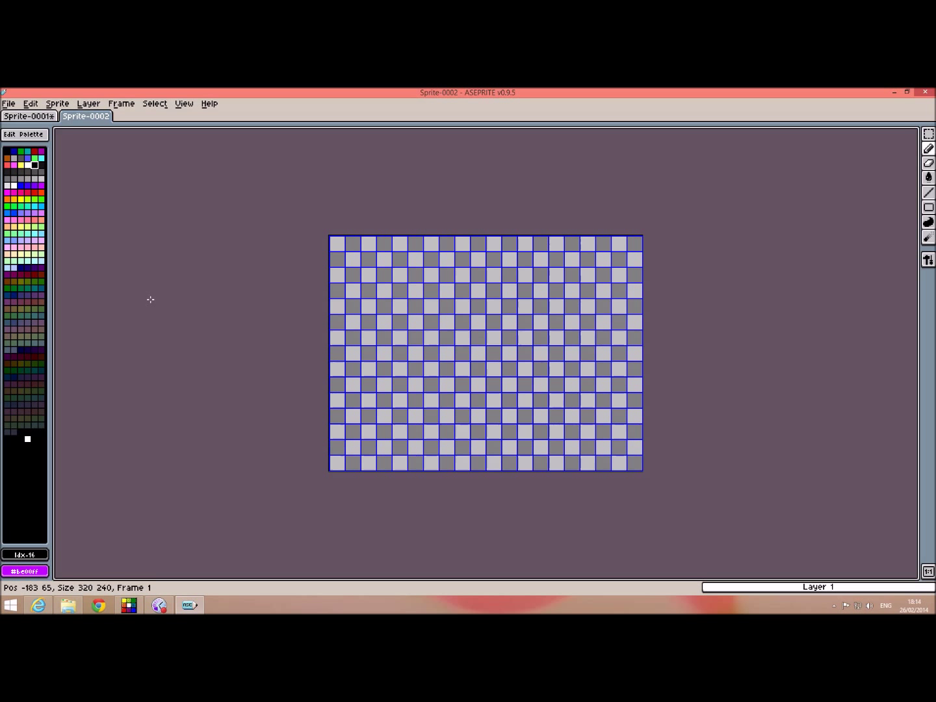
{"action": "left_click", "coordinate": [9, 104]}
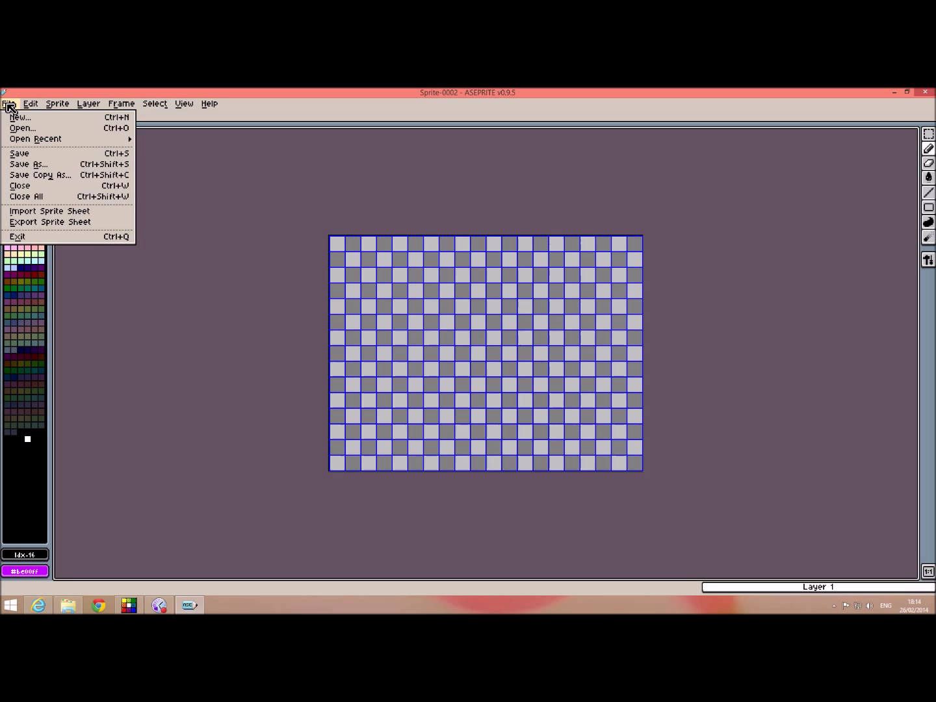
Load bugs bunny (green).png into the Import Sprite Sheet dialog.
{"action": "left_click", "coordinate": [52, 212]}
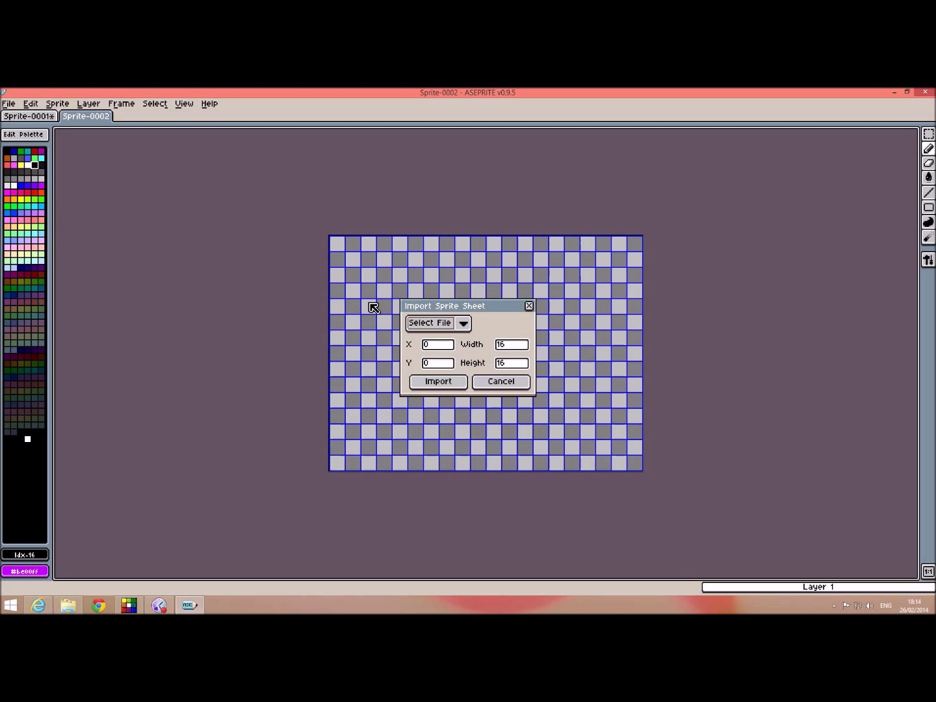
{"action": "left_click", "coordinate": [445, 323]}
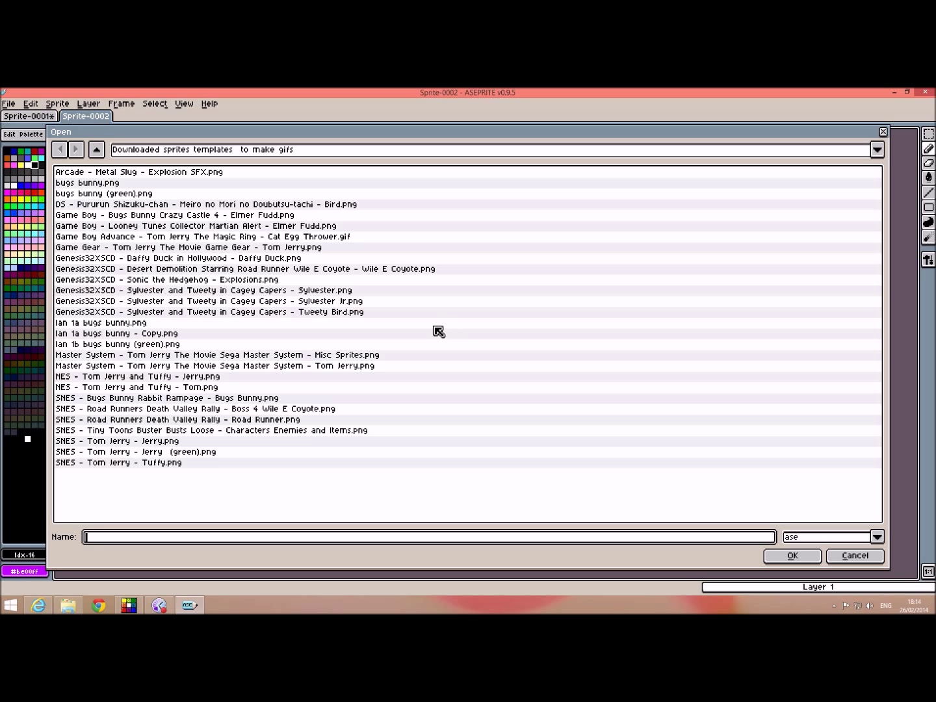
{"action": "left_click", "coordinate": [174, 345]}
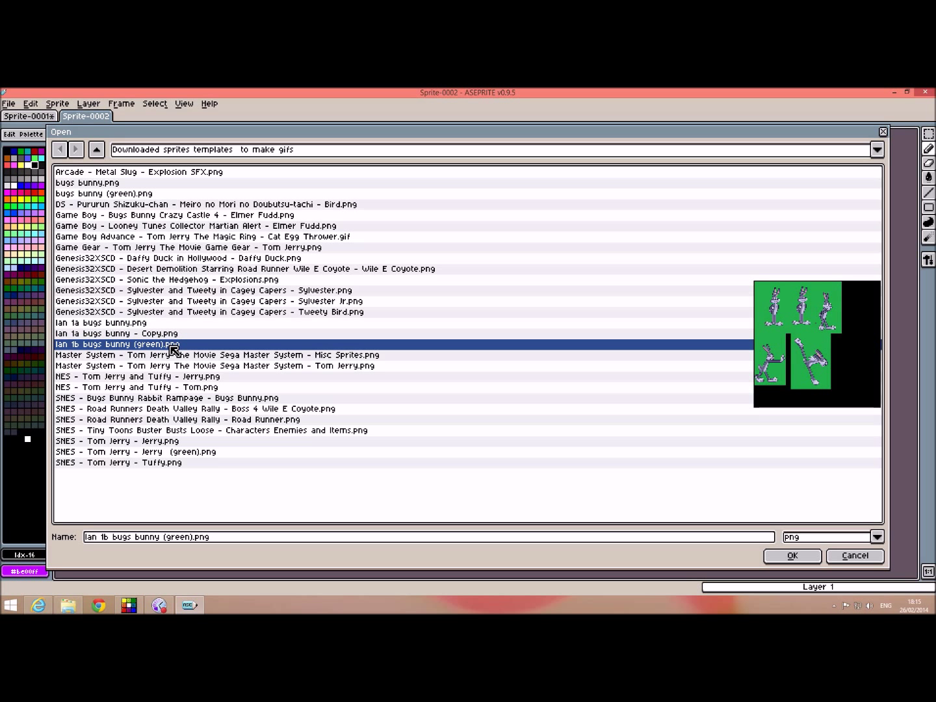
{"action": "left_click", "coordinate": [804, 560]}
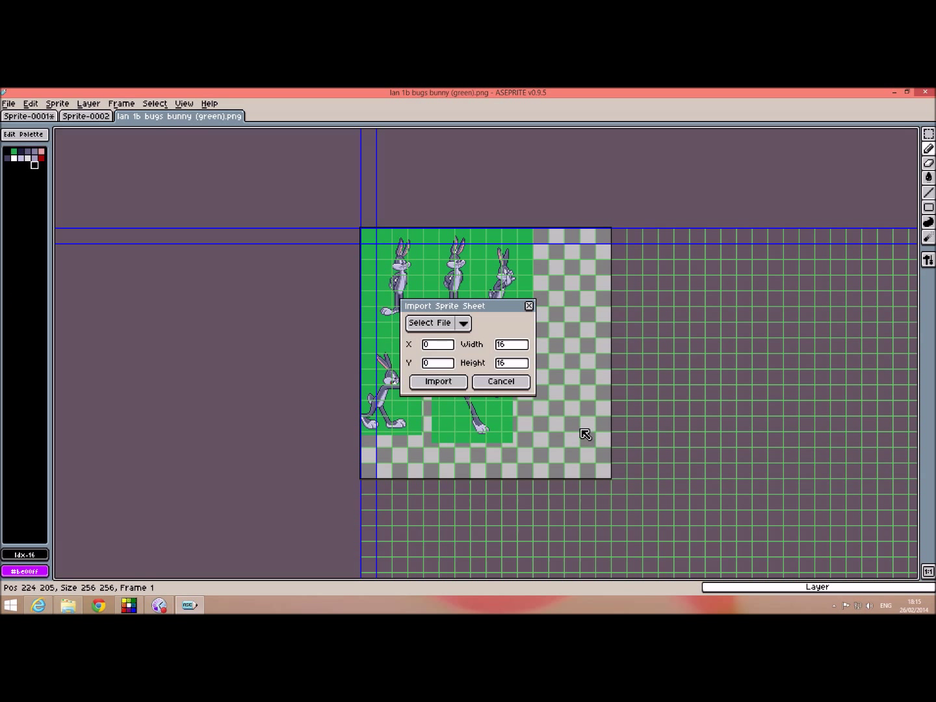
Set the import frame to X 0, Y 129, width 65, height 79.
{"action": "left_click_drag", "start_coordinate": [492, 312], "coordinate": [217, 320]}
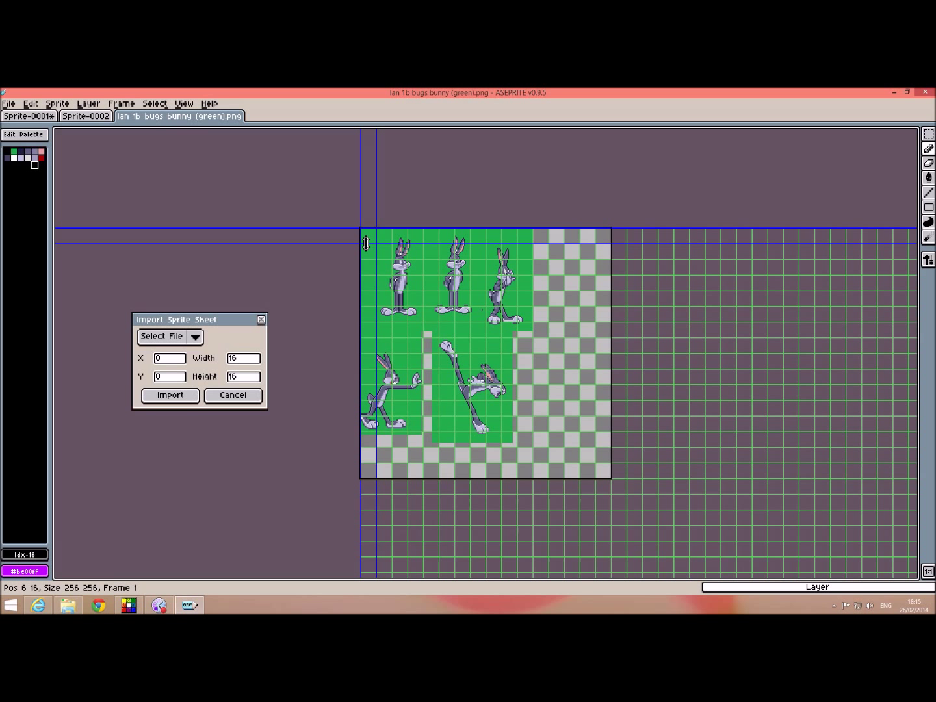
{"action": "left_click_drag", "start_coordinate": [366, 243], "coordinate": [390, 432]}
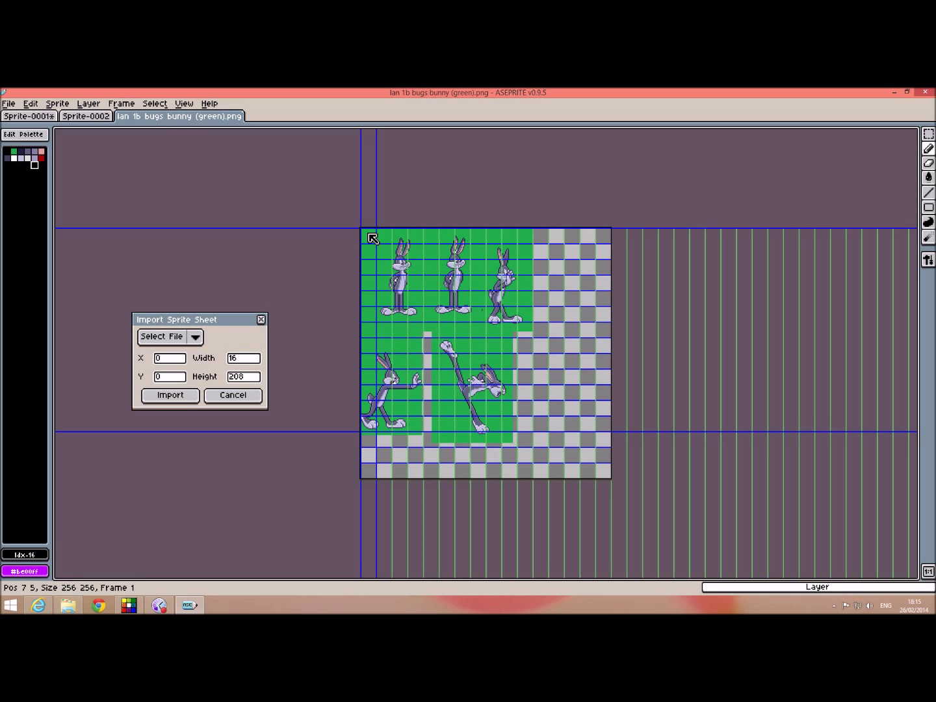
{"action": "left_click_drag", "start_coordinate": [367, 225], "coordinate": [386, 354]}
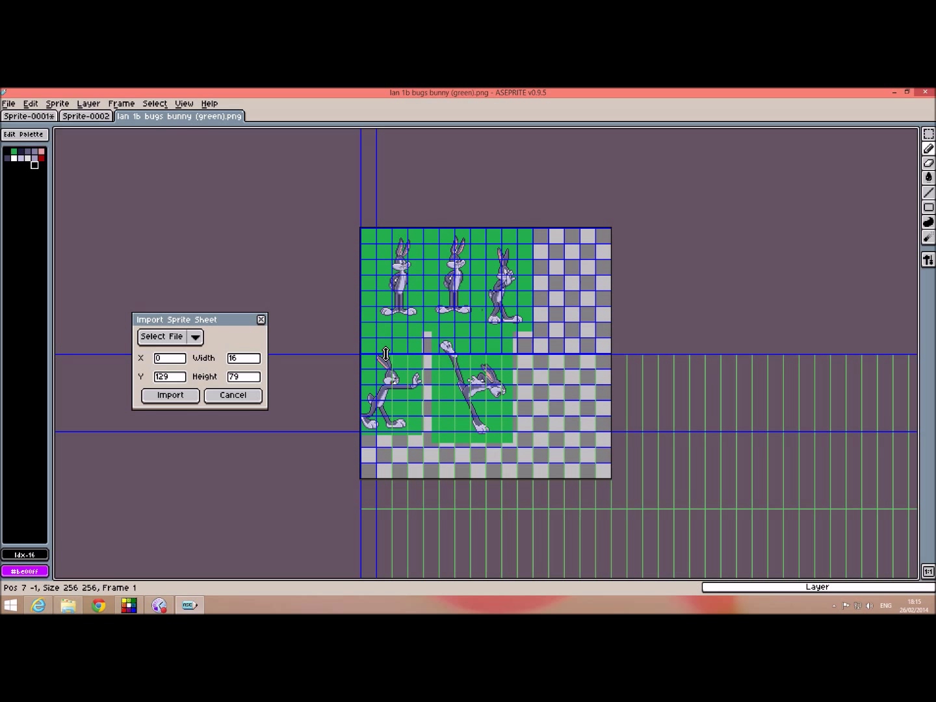
{"action": "left_click_drag", "start_coordinate": [378, 212], "coordinate": [424, 232]}
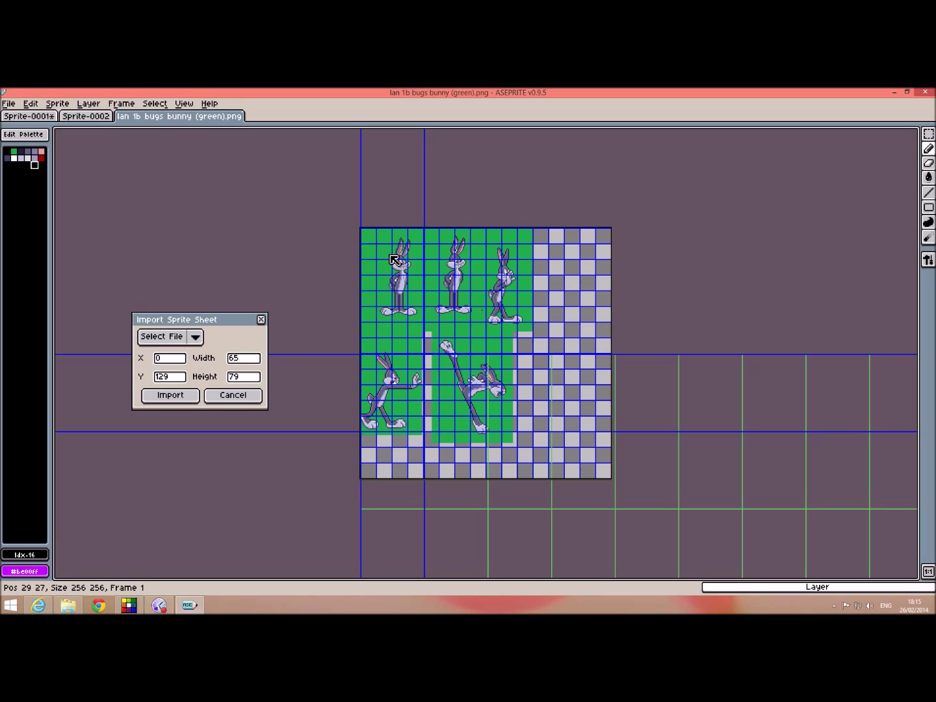
Import the selected Bugs Bunny region, add a second frame, and pick red.
{"action": "left_click", "coordinate": [170, 395]}
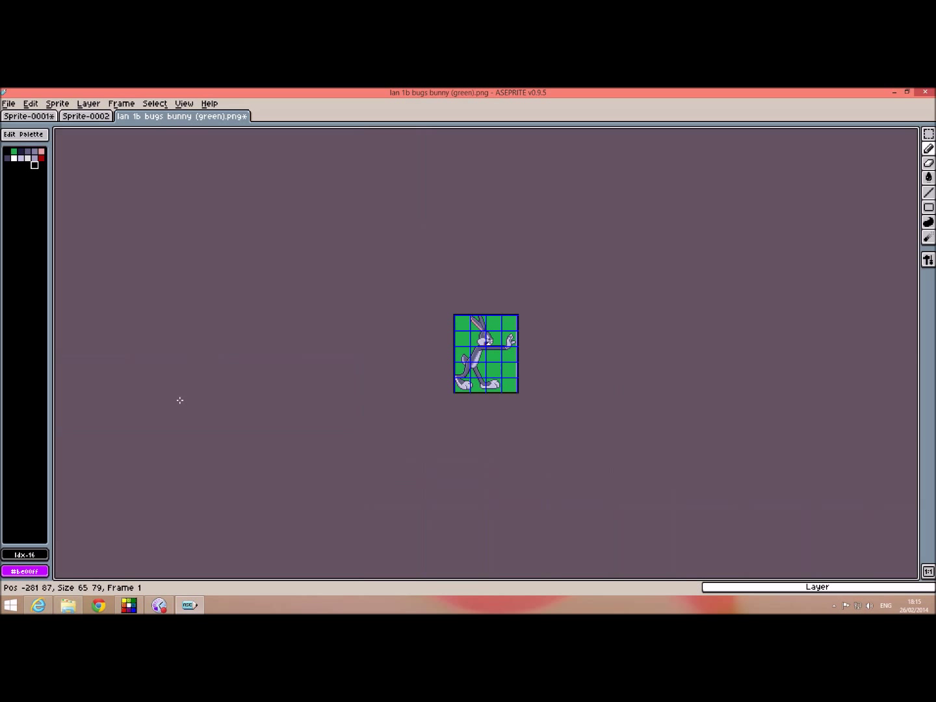
{"action": "scroll", "coordinate": [530, 371], "scroll_direction": "up", "scroll_amount": 2}
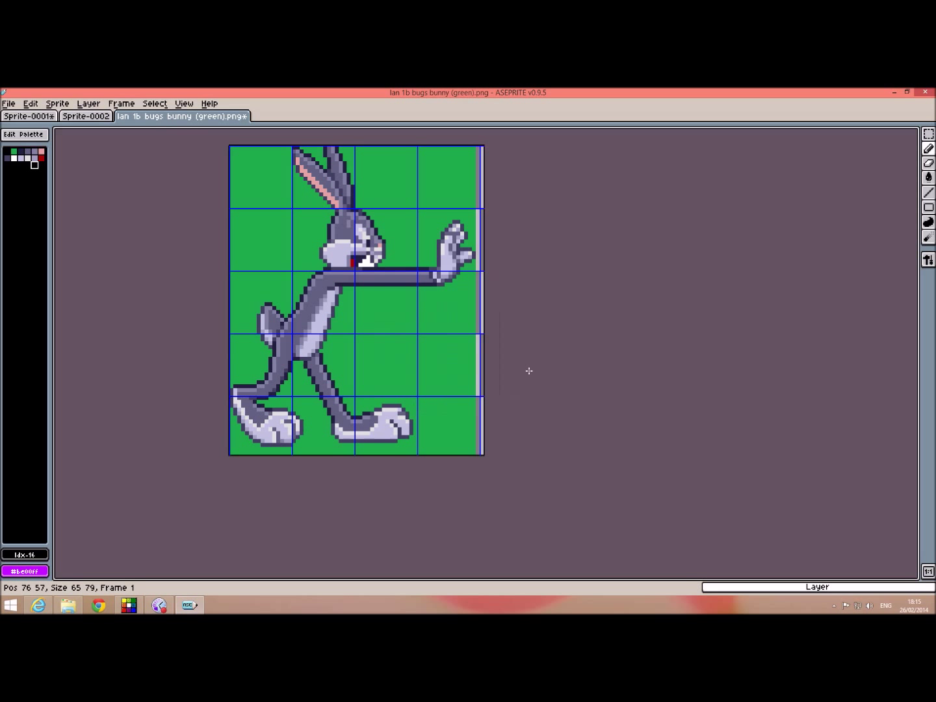
{"action": "scroll", "coordinate": [529, 371], "scroll_direction": "down", "scroll_amount": 1}
{"action": "scroll", "coordinate": [529, 370], "scroll_direction": "up", "scroll_amount": 1}
{"action": "left_click", "coordinate": [123, 104]}
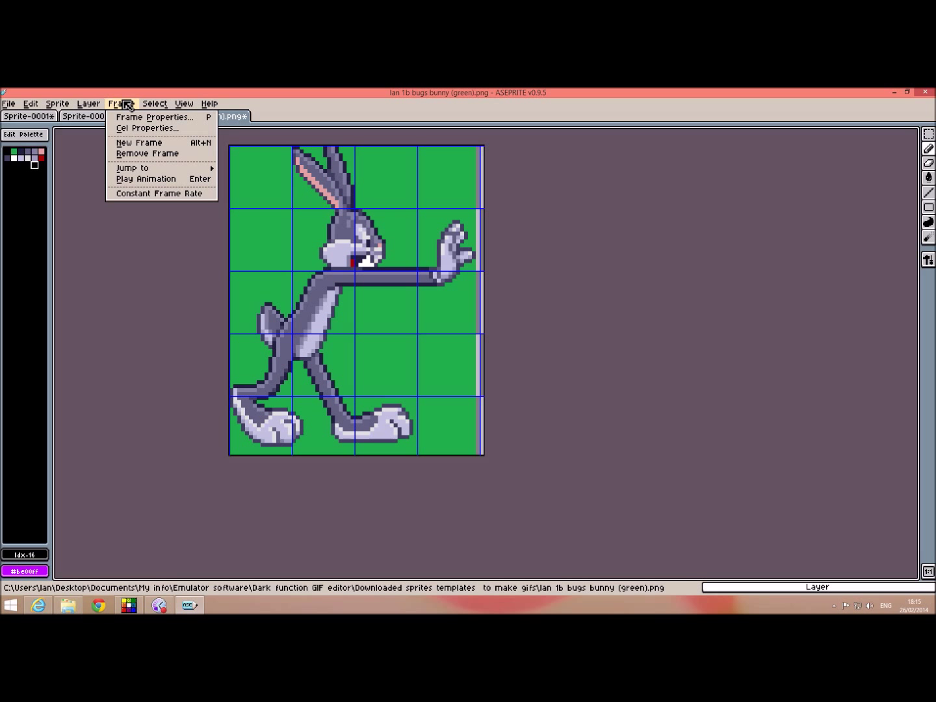
{"action": "left_click", "coordinate": [138, 142]}
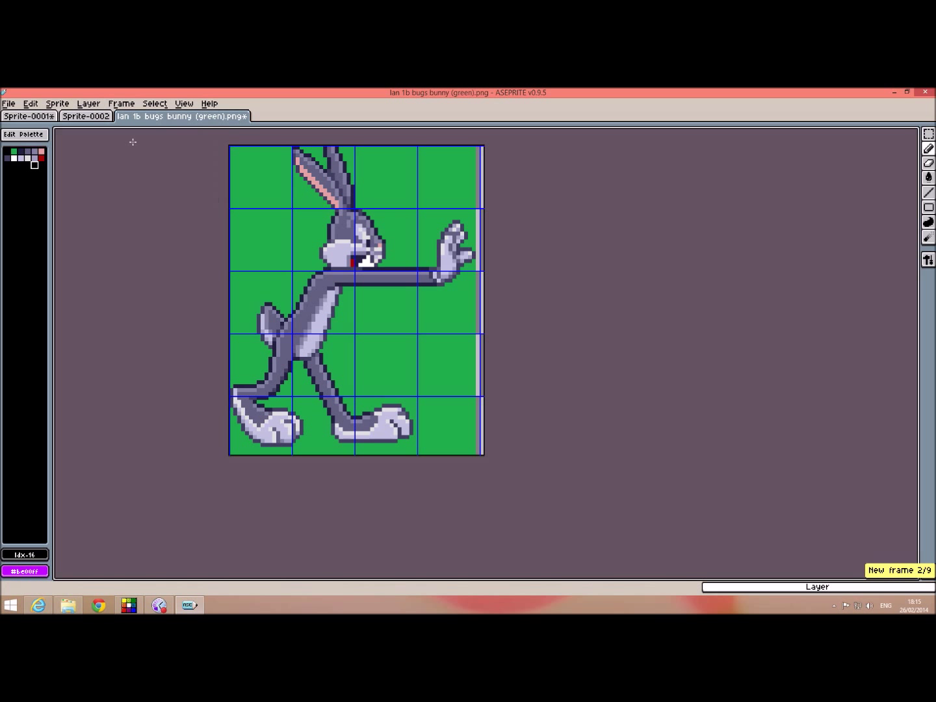
{"action": "left_click", "coordinate": [41, 158]}
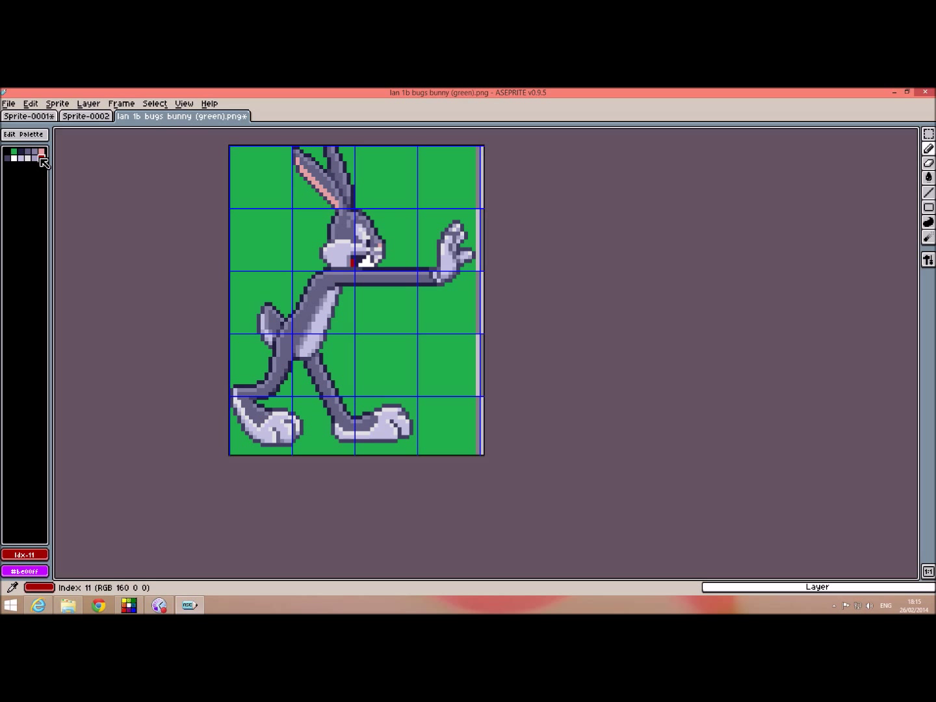
{"action": "left_click", "coordinate": [287, 215]}
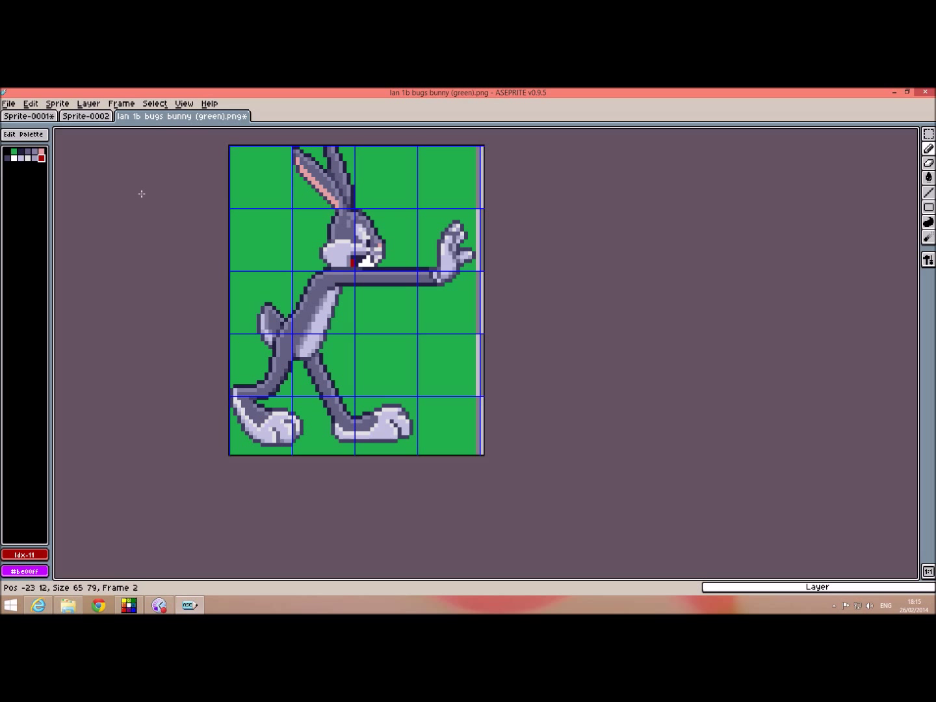
Shrink the brush size and paint two red dots beside the ear.
{"action": "left_click", "coordinate": [929, 261]}
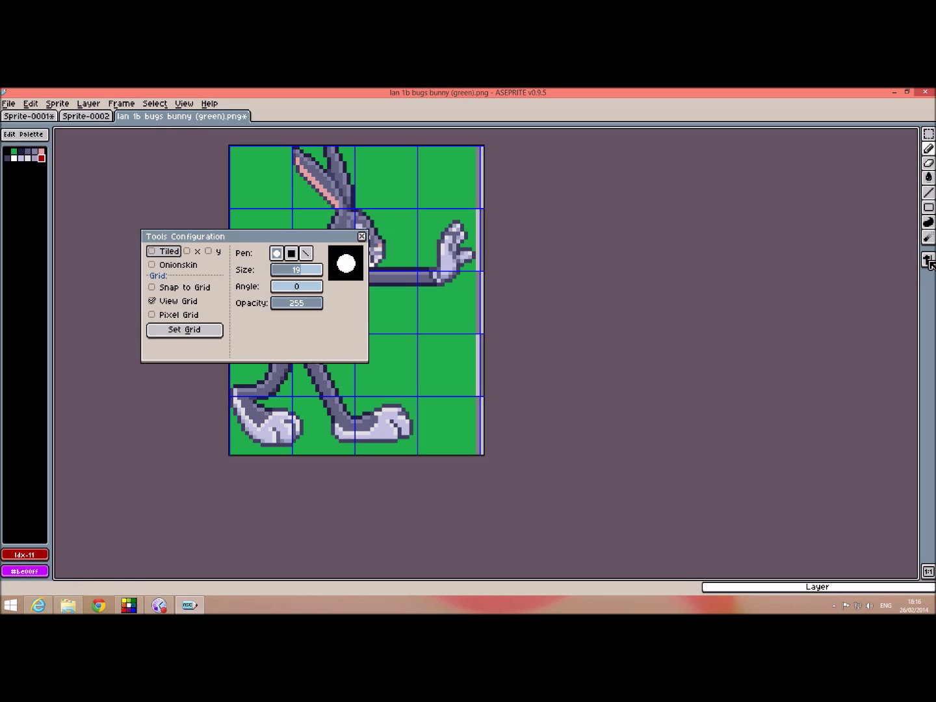
{"action": "left_click_drag", "start_coordinate": [304, 276], "coordinate": [281, 277]}
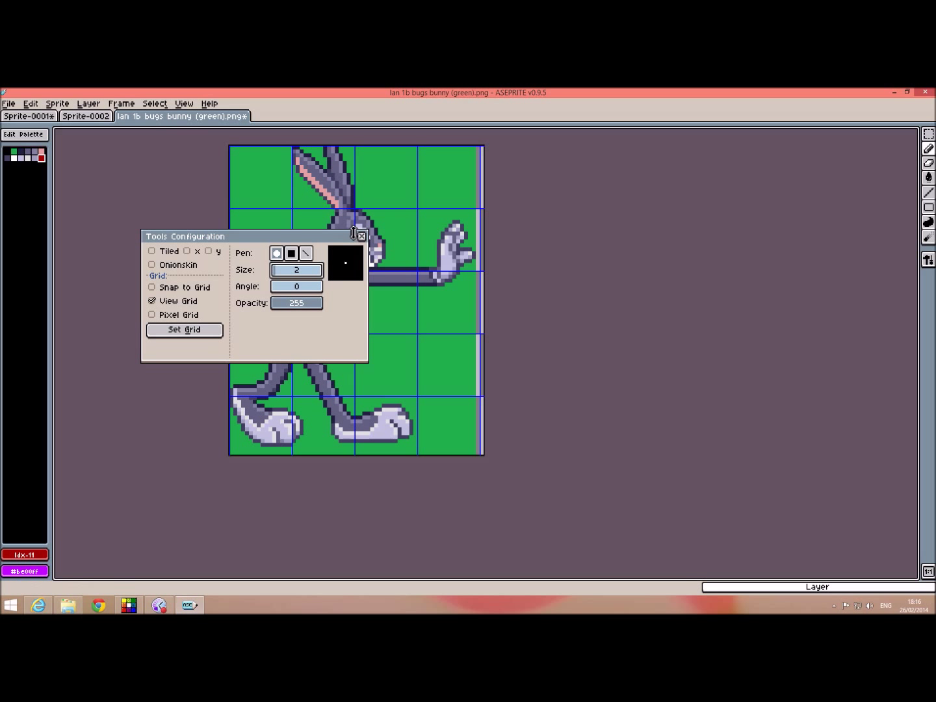
{"action": "left_click", "coordinate": [362, 236]}
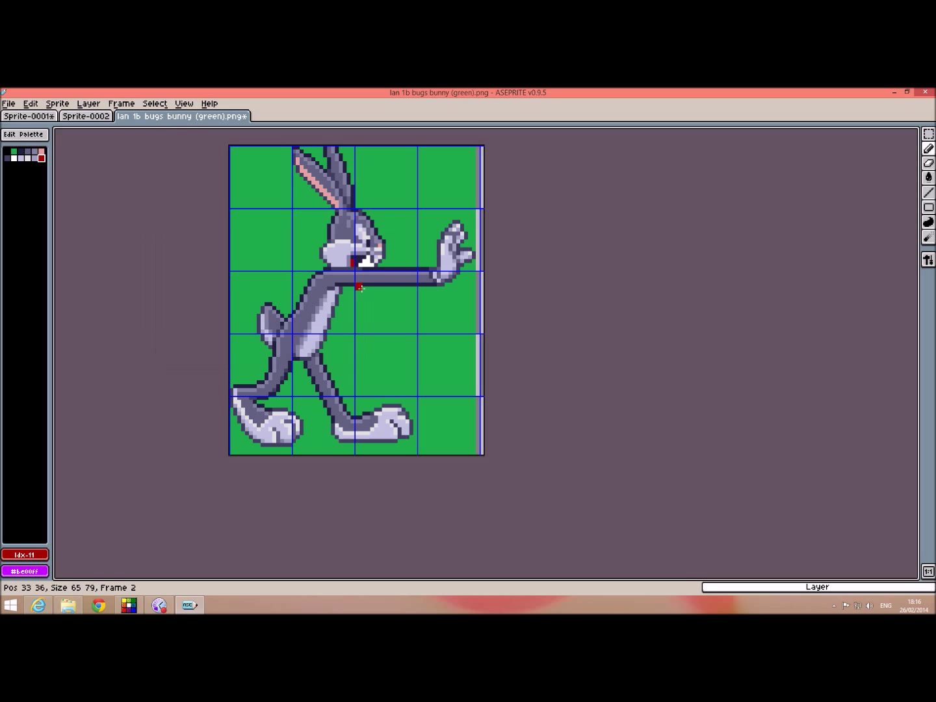
{"action": "left_click", "coordinate": [292, 196]}
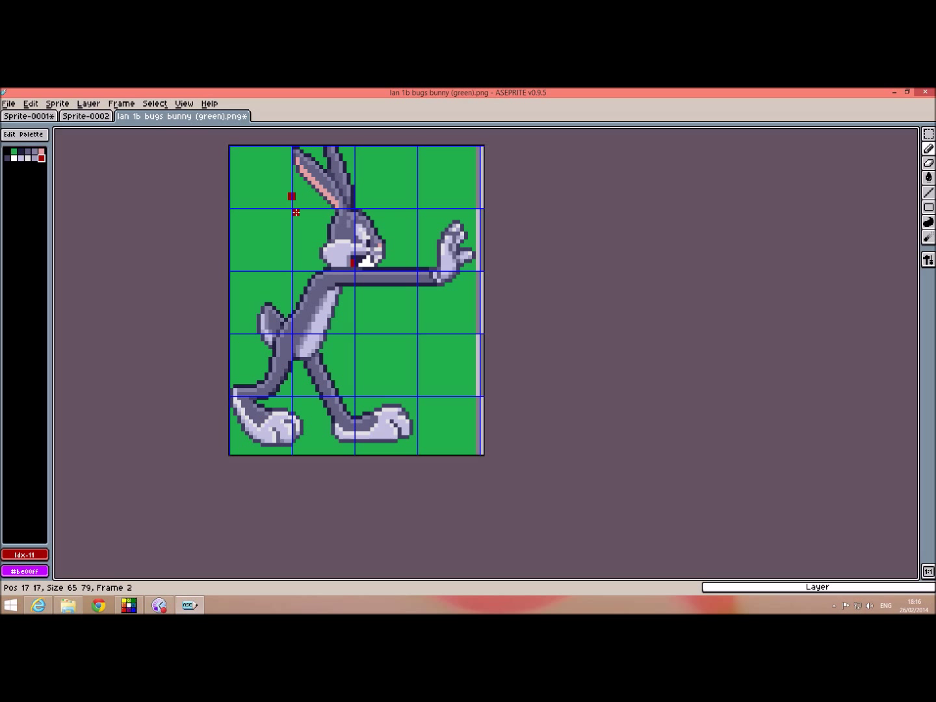
{"action": "left_click", "coordinate": [292, 207]}
Erase a patch along the top-left of the canvas with the Eraser.
{"action": "left_click", "coordinate": [931, 167]}
{"action": "left_click", "coordinate": [295, 154]}
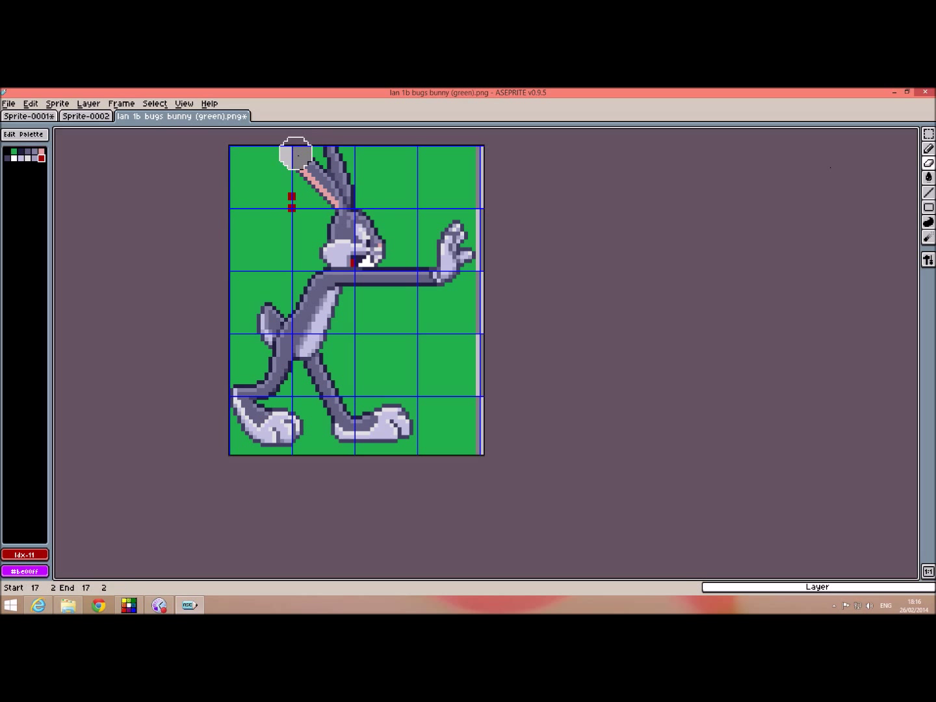
{"action": "mouse_move", "coordinate": [295, 154]}
{"action": "left_mouse_down"}
{"action": "mouse_move", "coordinate": [248, 165]}
{"action": "mouse_move", "coordinate": [282, 169]}
{"action": "mouse_move", "coordinate": [253, 177]}
{"action": "mouse_move", "coordinate": [232, 153]}
{"action": "mouse_move", "coordinate": [238, 186]}
{"action": "mouse_move", "coordinate": [276, 173]}
{"action": "left_mouse_up"}
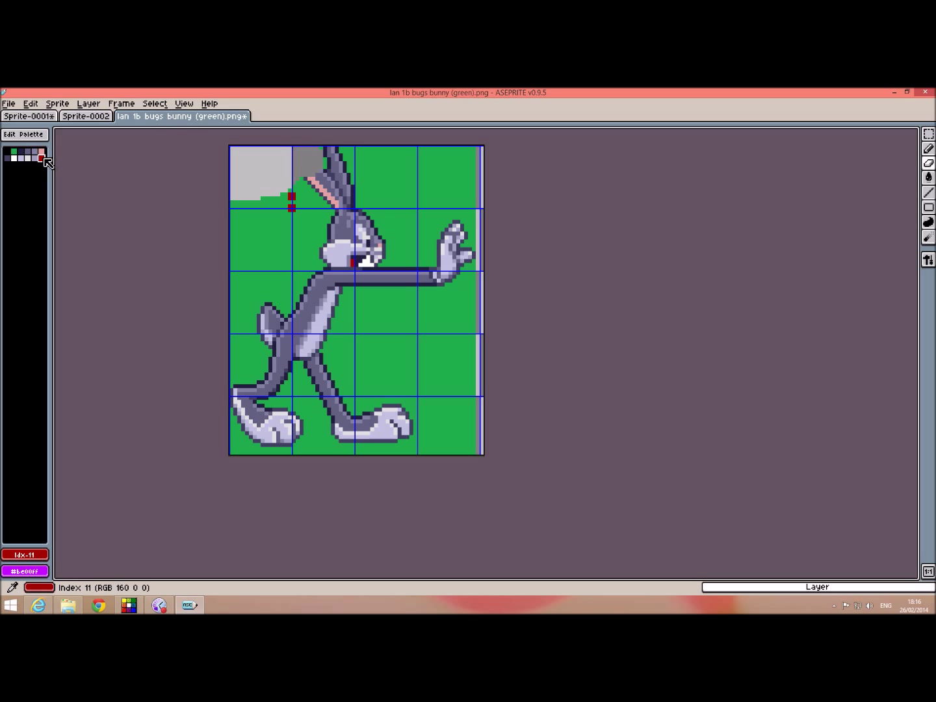
Add frame 3, adjust the brush size, and draw a red streak down toward the face.
{"action": "left_click", "coordinate": [124, 104]}
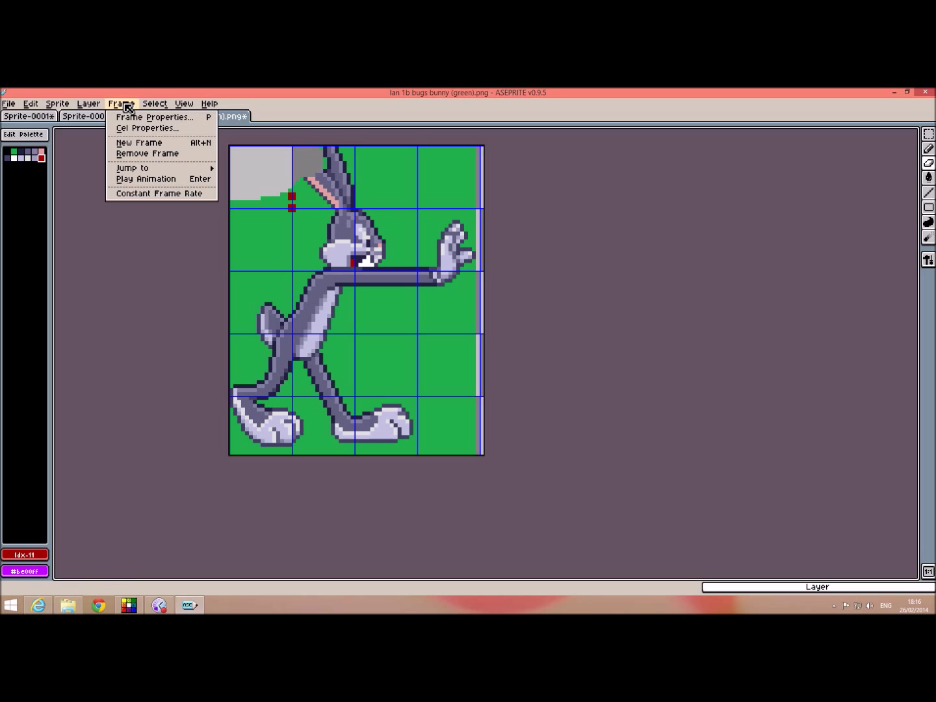
{"action": "left_click", "coordinate": [139, 142]}
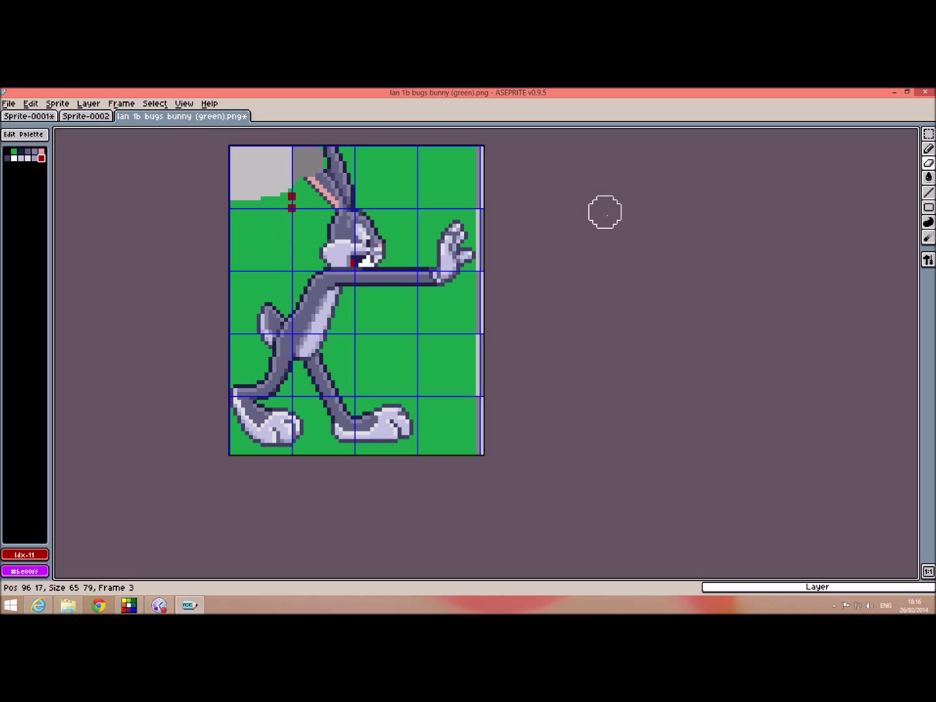
{"action": "left_click", "coordinate": [928, 260]}
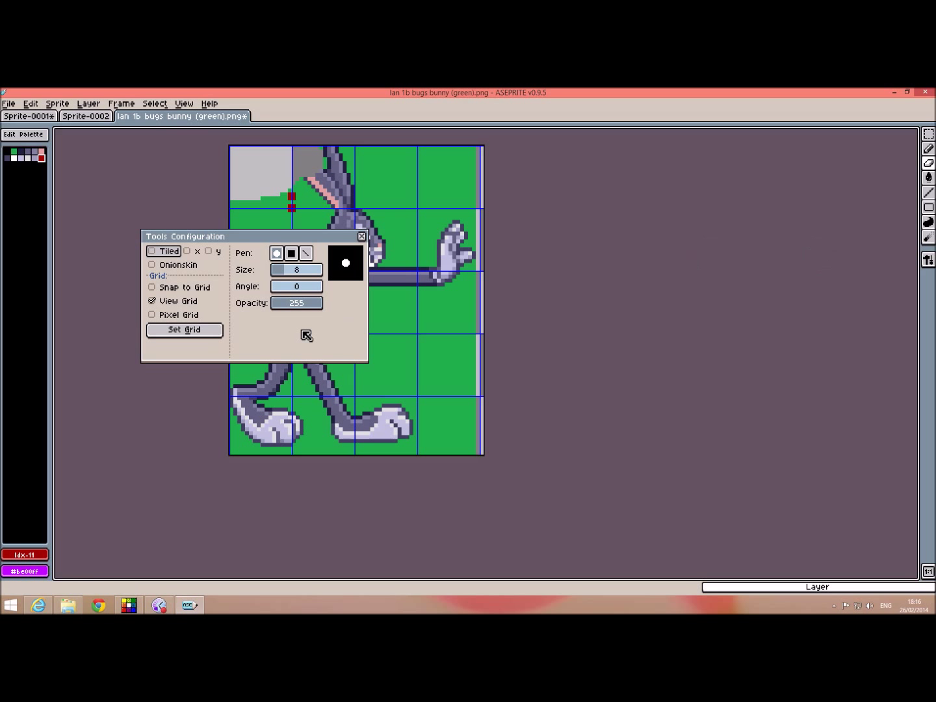
{"action": "left_click", "coordinate": [289, 276]}
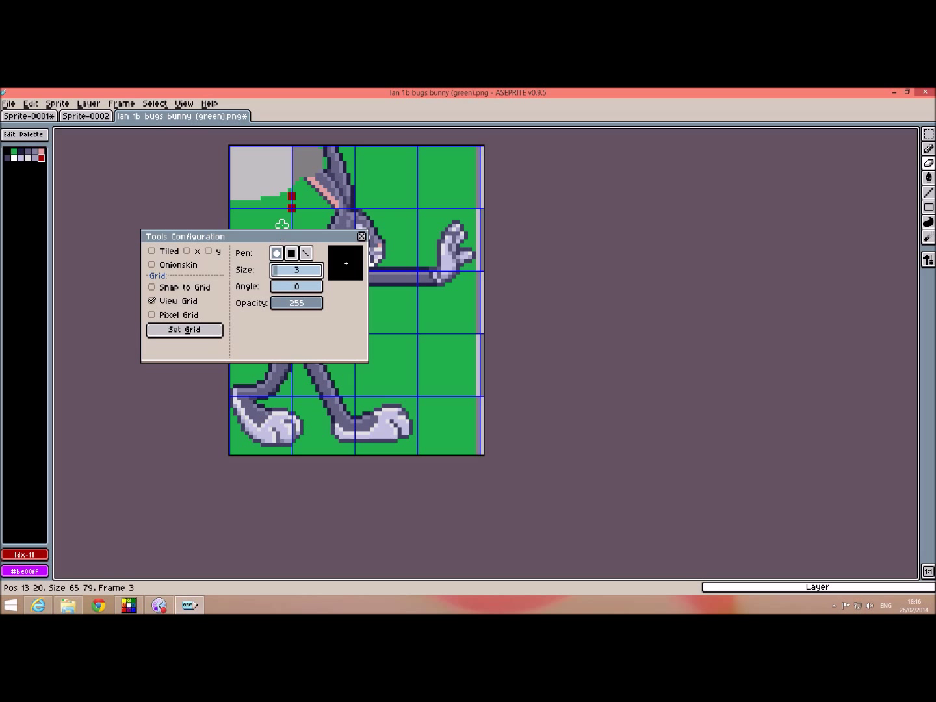
{"action": "left_click", "coordinate": [363, 237]}
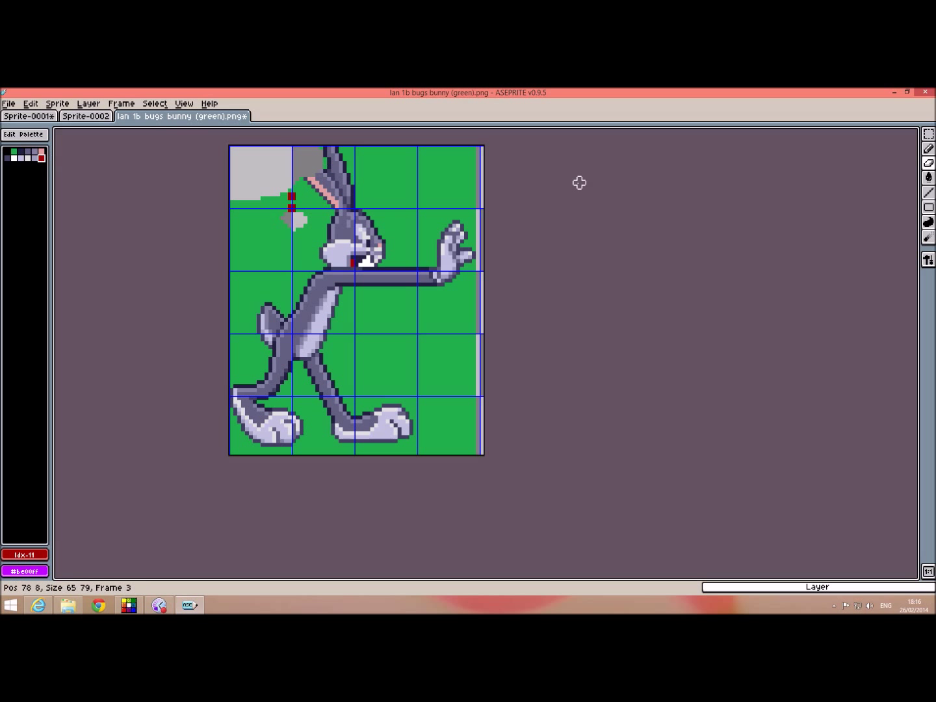
{"action": "left_click", "coordinate": [929, 150]}
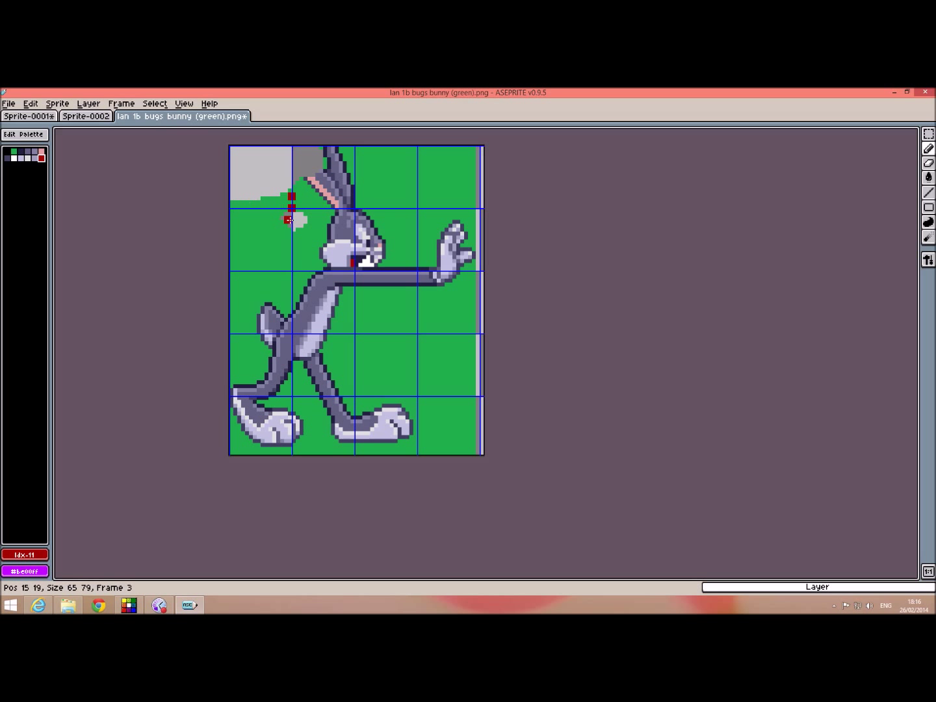
{"action": "mouse_move", "coordinate": [290, 213]}
{"action": "left_mouse_down"}
{"action": "mouse_move", "coordinate": [320, 253]}
{"action": "mouse_move", "coordinate": [247, 192]}
{"action": "left_mouse_up"}
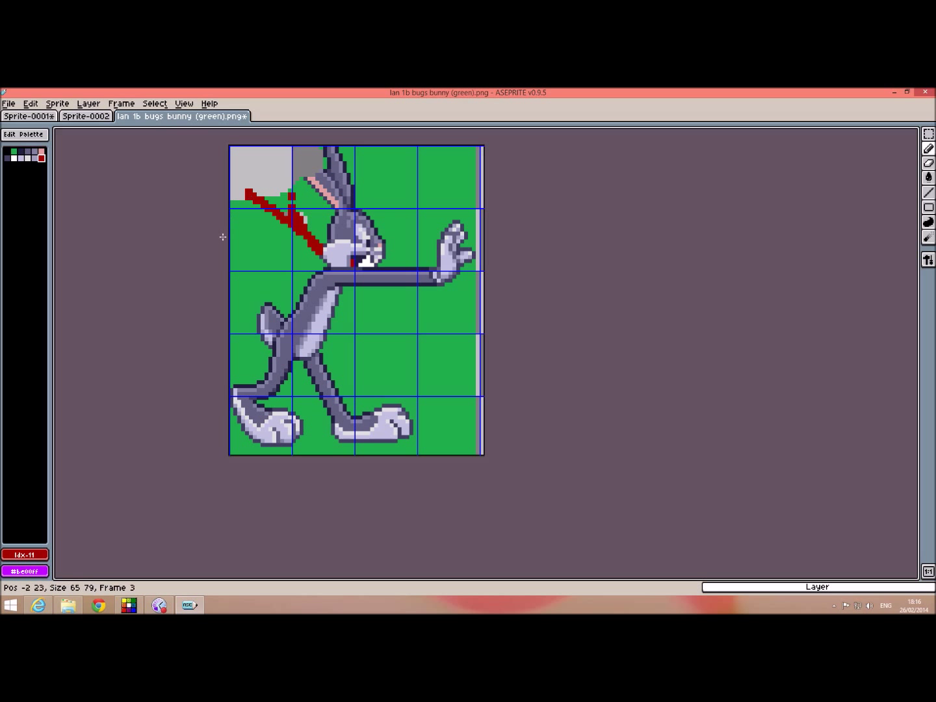
Add frame 4 with red drops left of the face and frame 5 with a drip near the hip.
{"action": "left_click", "coordinate": [121, 104]}
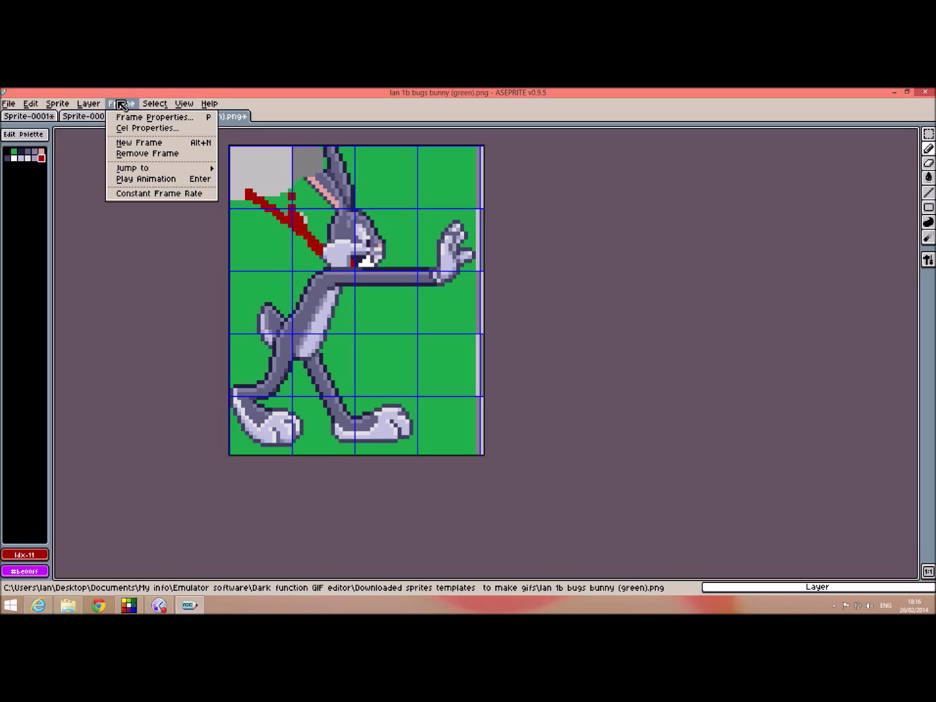
{"action": "left_click", "coordinate": [138, 143]}
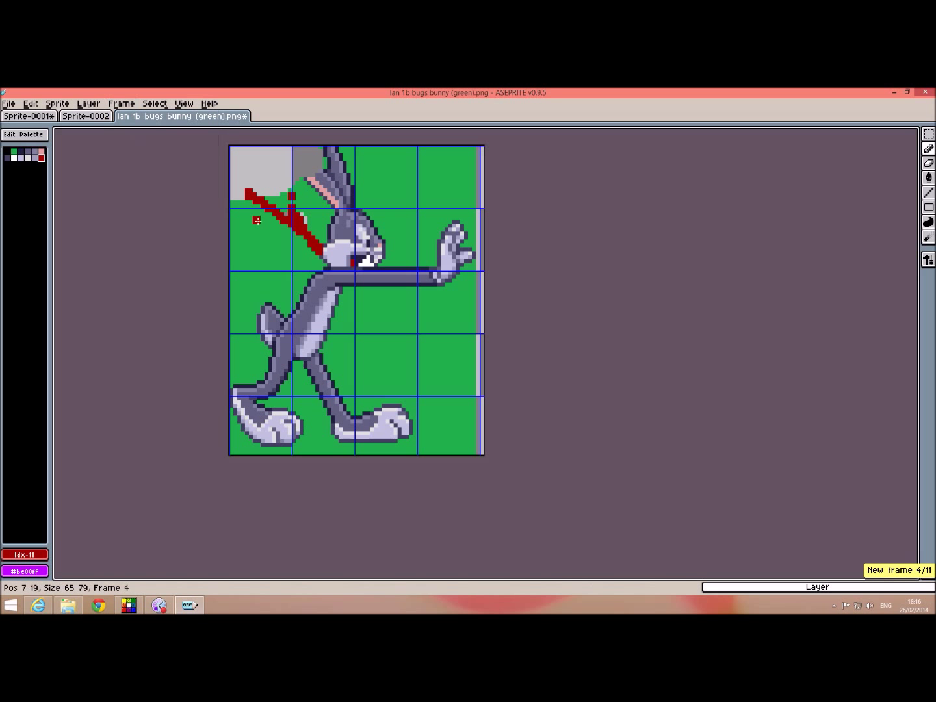
{"action": "left_click", "coordinate": [284, 243]}
{"action": "left_click", "coordinate": [289, 257]}
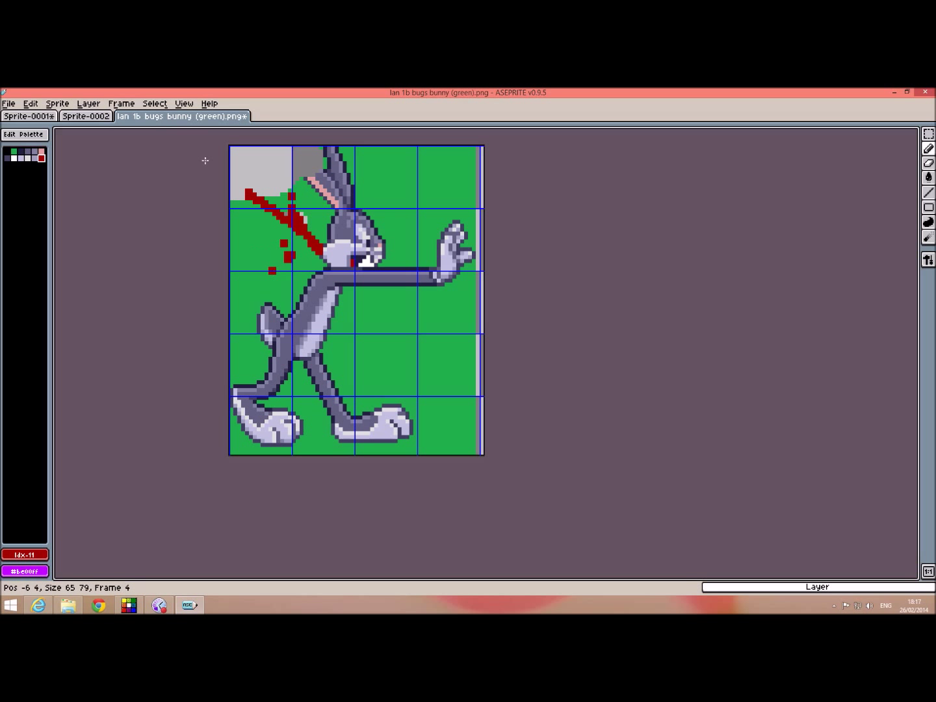
{"action": "left_click", "coordinate": [125, 104]}
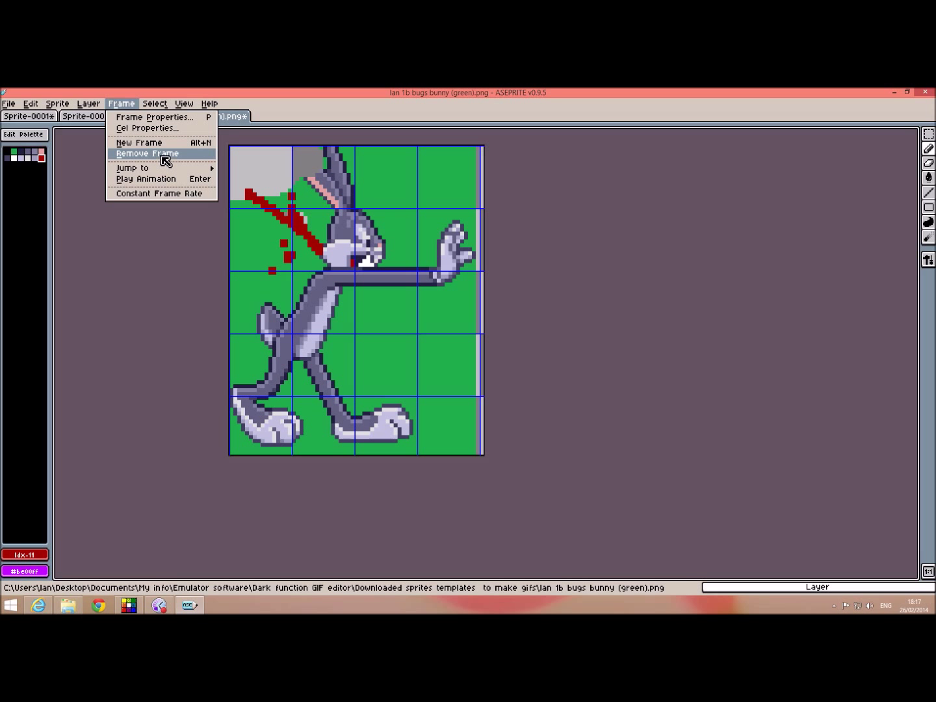
{"action": "left_click", "coordinate": [139, 143]}
{"action": "mouse_move", "coordinate": [276, 292]}
{"action": "left_mouse_down"}
{"action": "mouse_move", "coordinate": [272, 319]}
{"action": "mouse_move", "coordinate": [291, 325]}
{"action": "left_mouse_up"}
Add frame 6 with a red streak down the leg and frame 7 with a red pool under the feet.
{"action": "left_click", "coordinate": [122, 104]}
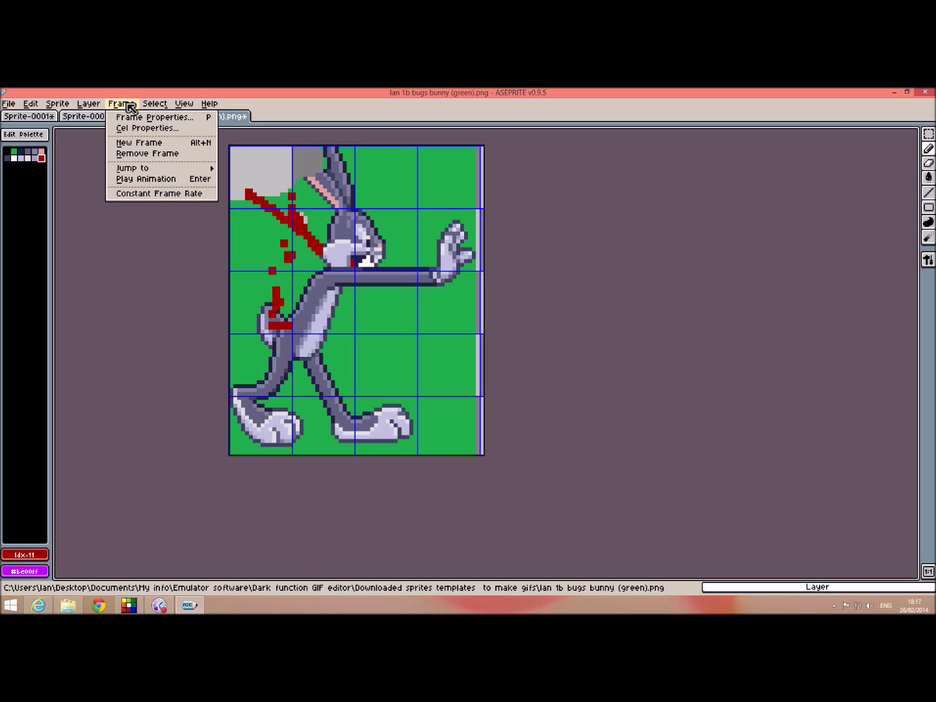
{"action": "left_click", "coordinate": [139, 143]}
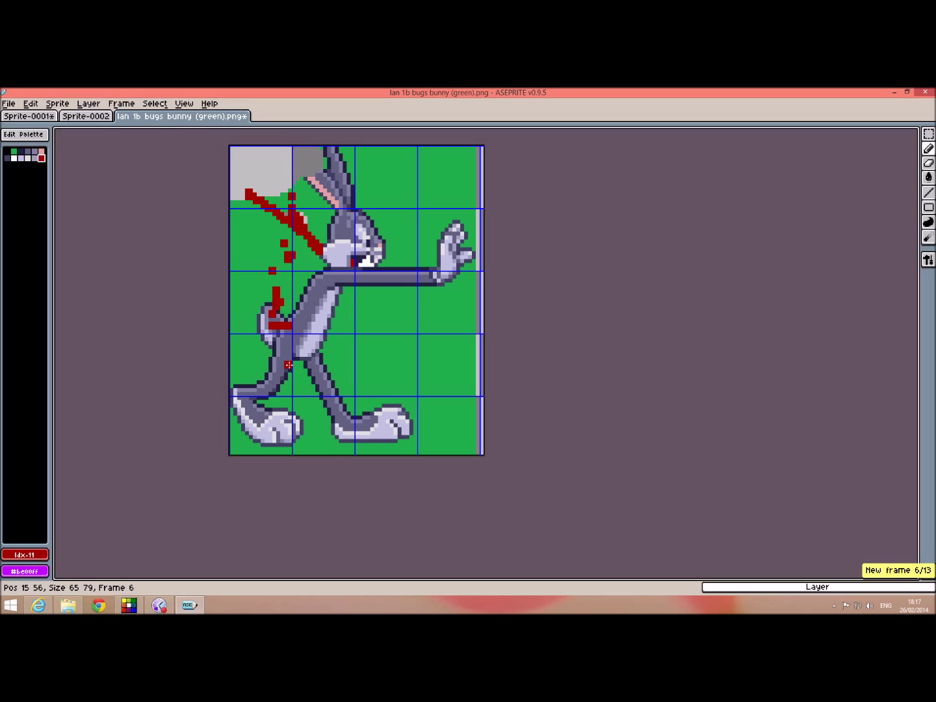
{"action": "left_click_drag", "start_coordinate": [287, 362], "coordinate": [293, 397]}
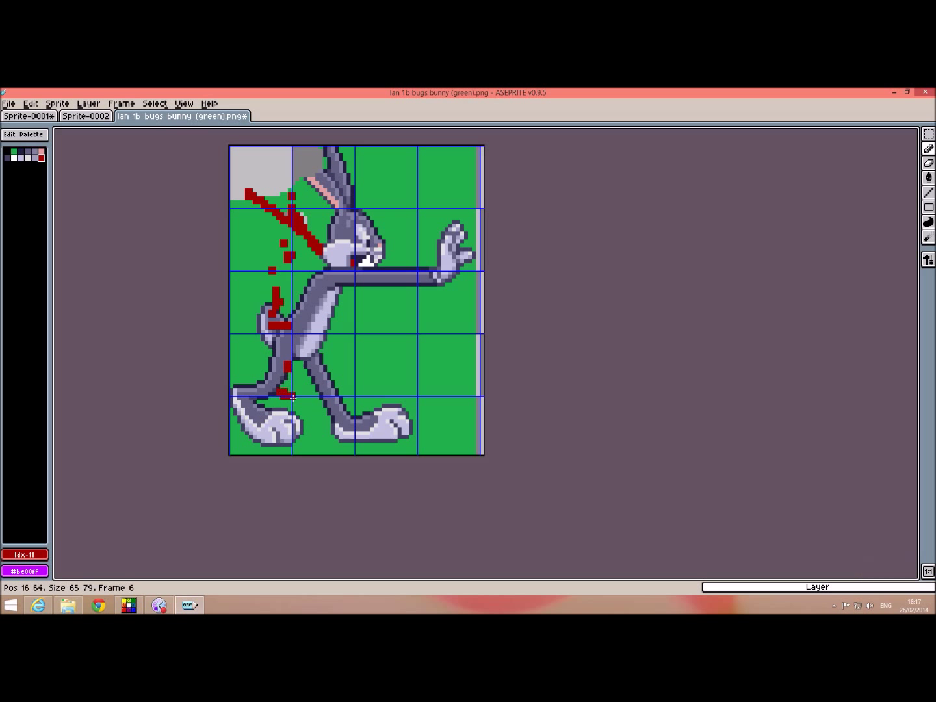
{"action": "left_click", "coordinate": [122, 104]}
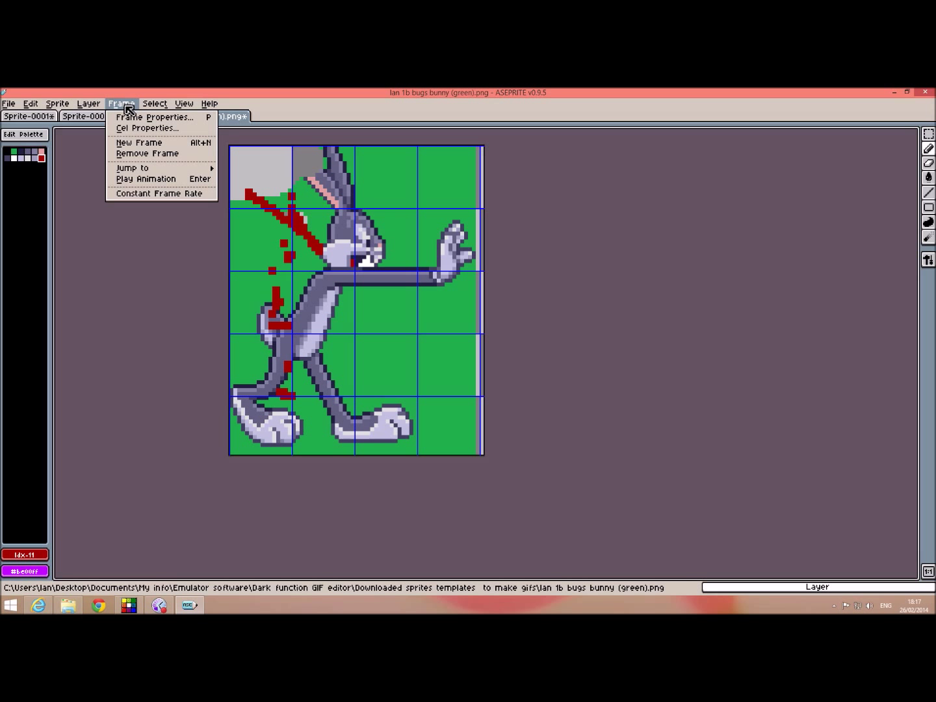
{"action": "left_click", "coordinate": [135, 146]}
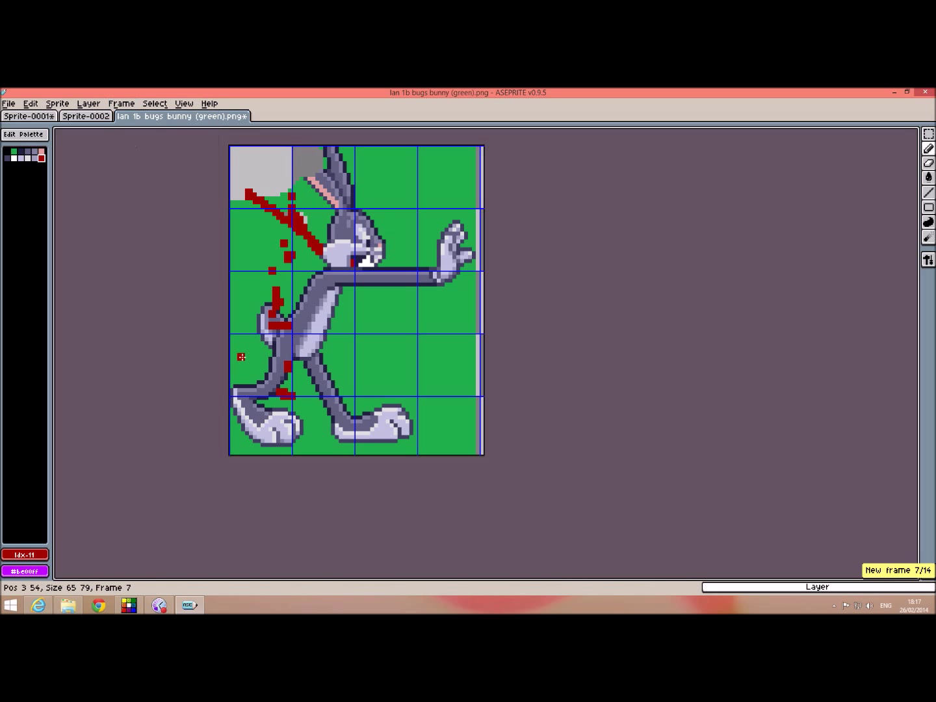
{"action": "mouse_move", "coordinate": [292, 442]}
{"action": "left_mouse_down"}
{"action": "mouse_move", "coordinate": [321, 441]}
{"action": "mouse_move", "coordinate": [267, 452]}
{"action": "mouse_move", "coordinate": [278, 448]}
{"action": "left_mouse_up"}
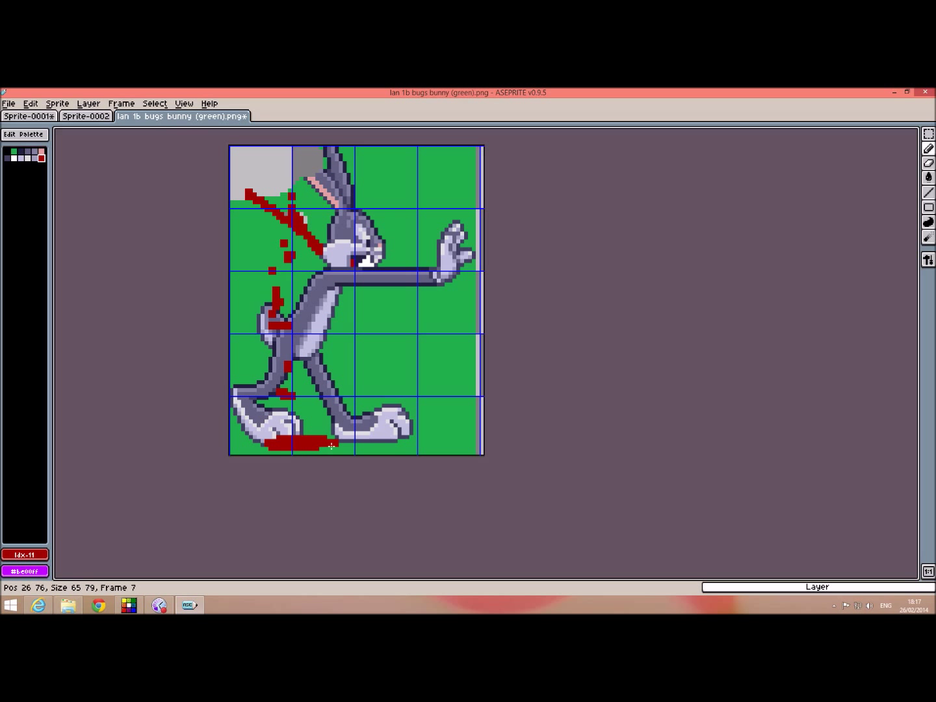
{"action": "left_click", "coordinate": [123, 103]}
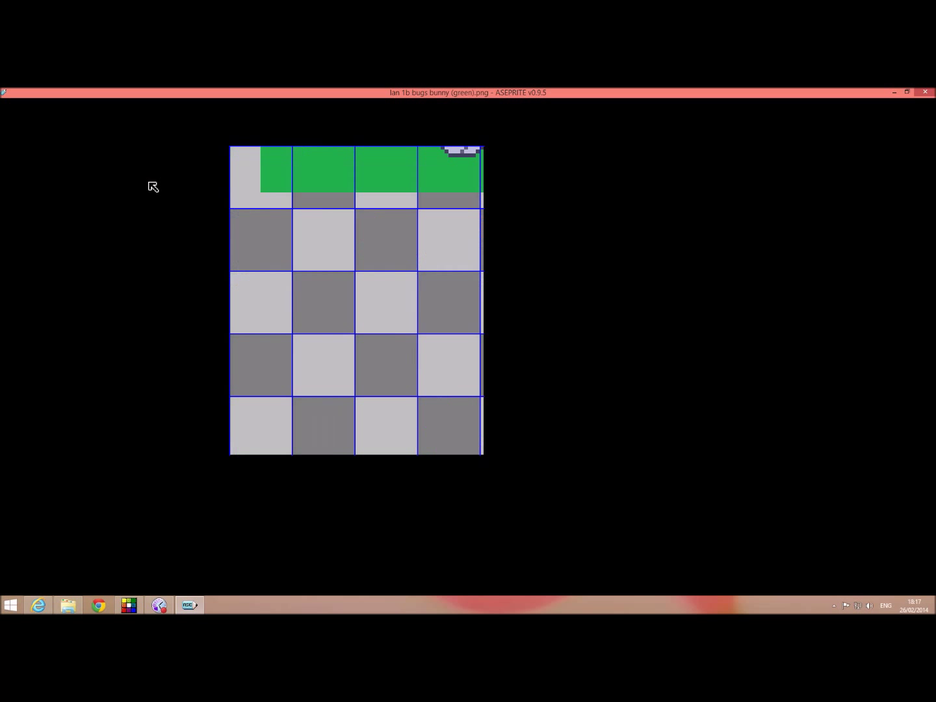
Stop playback and show the Animation Editor timeline of all frames.
{"action": "left_click", "coordinate": [148, 182]}
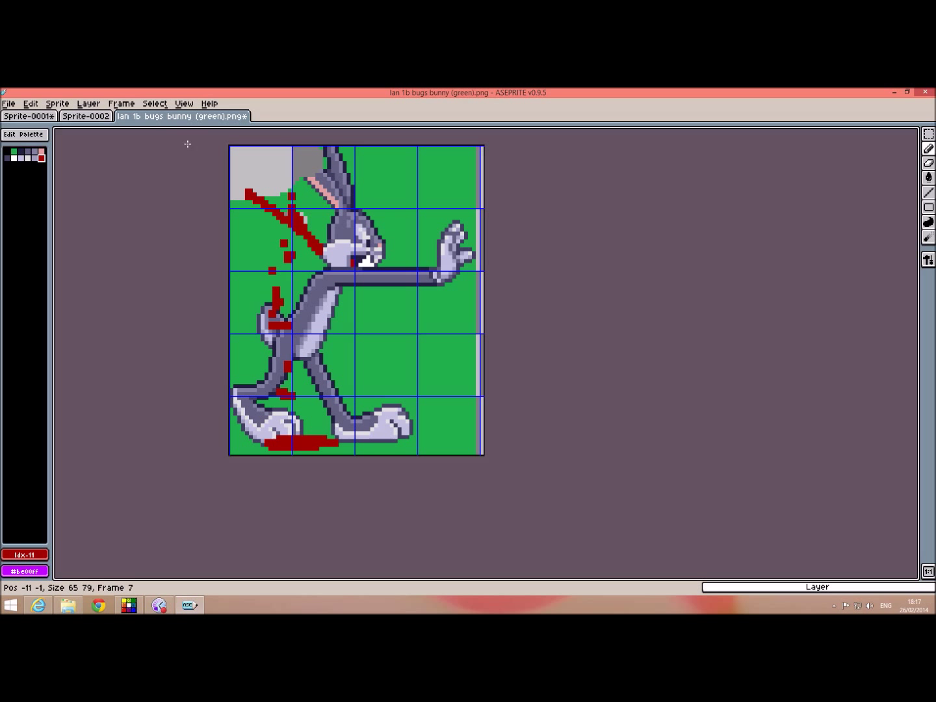
{"action": "left_click", "coordinate": [153, 102]}
{"action": "left_click", "coordinate": [185, 105]}
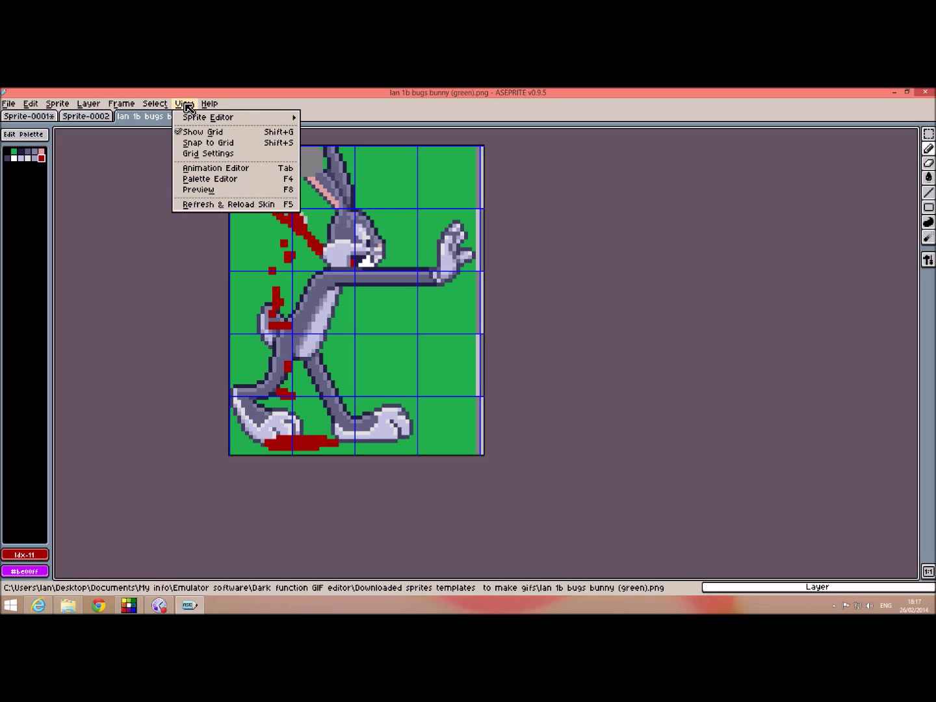
{"action": "left_click", "coordinate": [207, 169]}
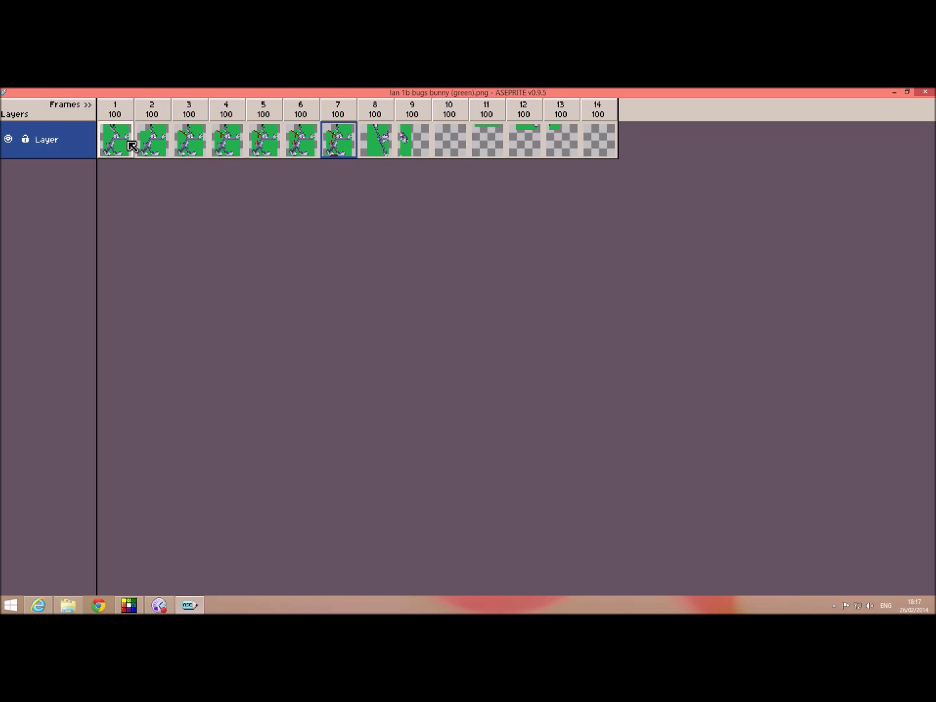
Clear the cels of frames 10 through 14.
{"action": "left_click", "coordinate": [448, 147]}
{"action": "right_click", "coordinate": [448, 148]}
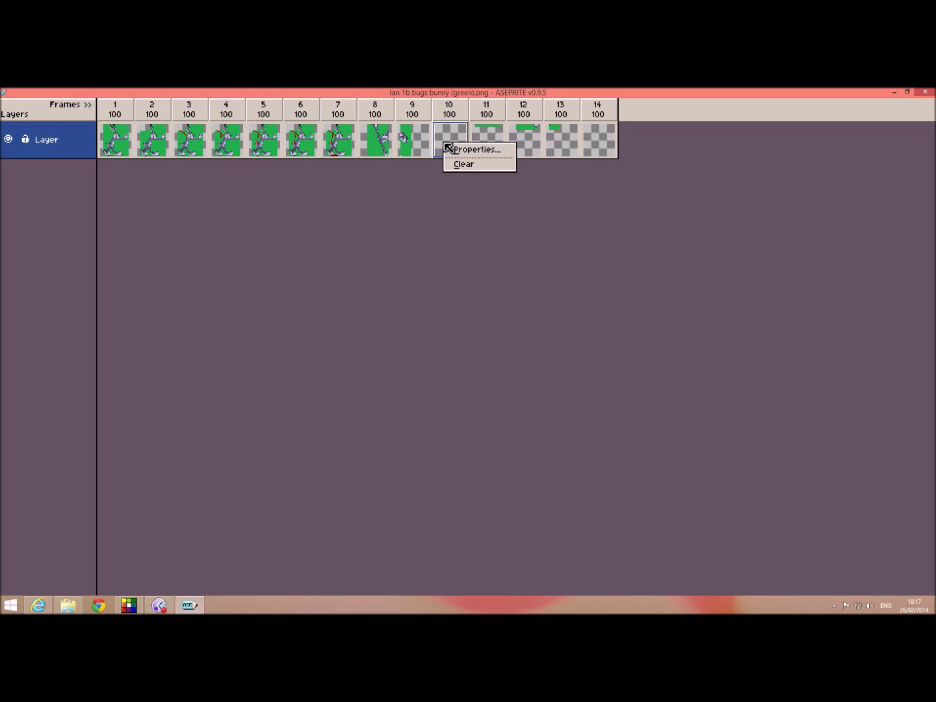
{"action": "left_click", "coordinate": [475, 165]}
{"action": "right_click", "coordinate": [486, 150]}
{"action": "left_click", "coordinate": [501, 173]}
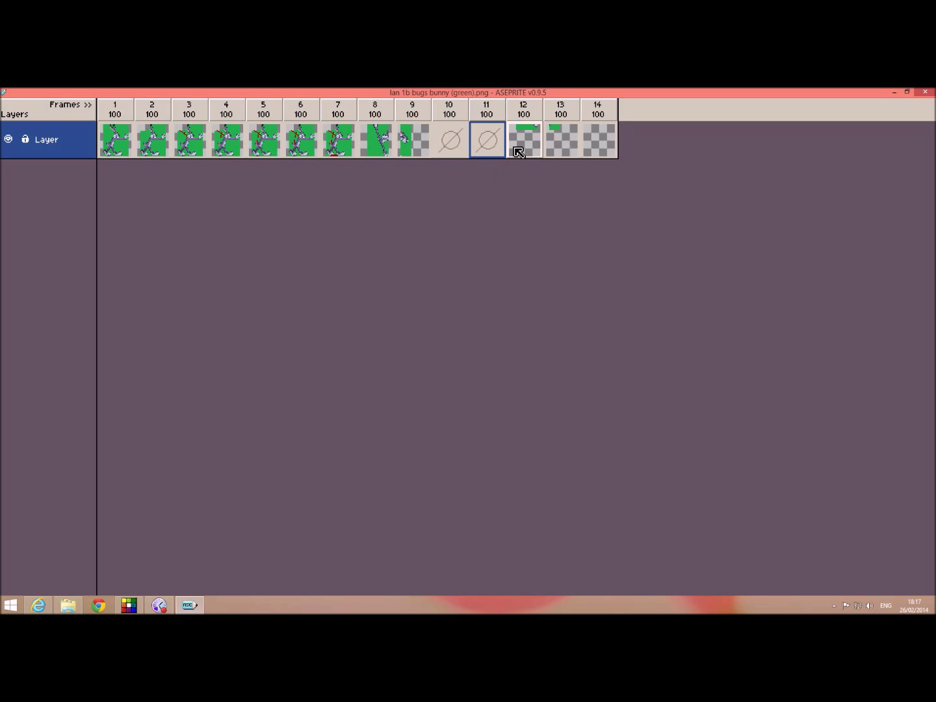
{"action": "right_click", "coordinate": [522, 148]}
{"action": "left_click", "coordinate": [539, 165]}
{"action": "right_click", "coordinate": [566, 147]}
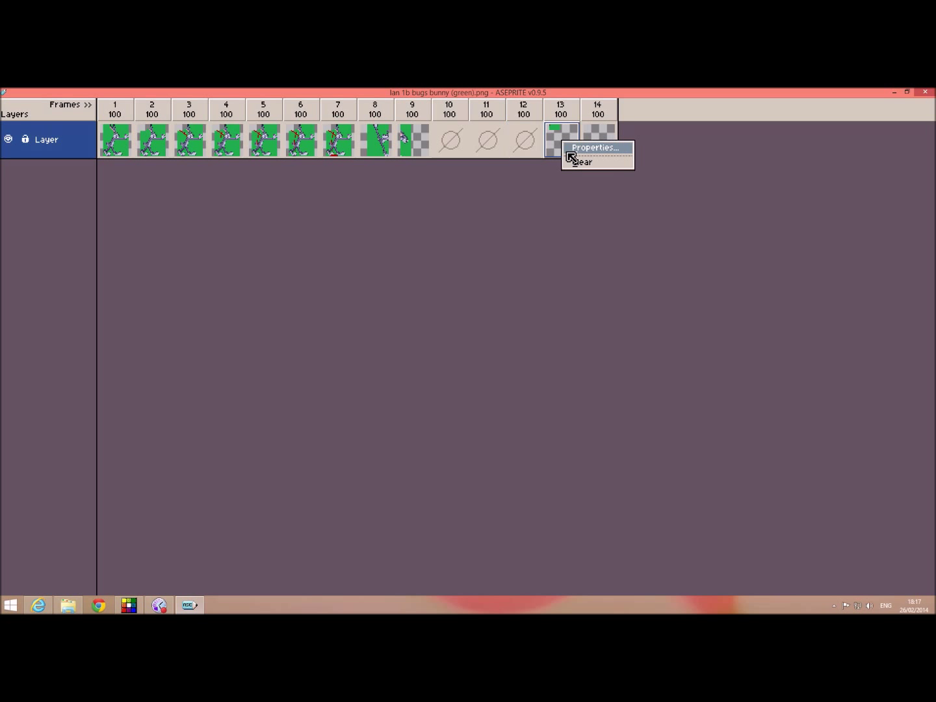
{"action": "left_click", "coordinate": [571, 161]}
{"action": "right_click", "coordinate": [594, 143]}
{"action": "left_click", "coordinate": [604, 164]}
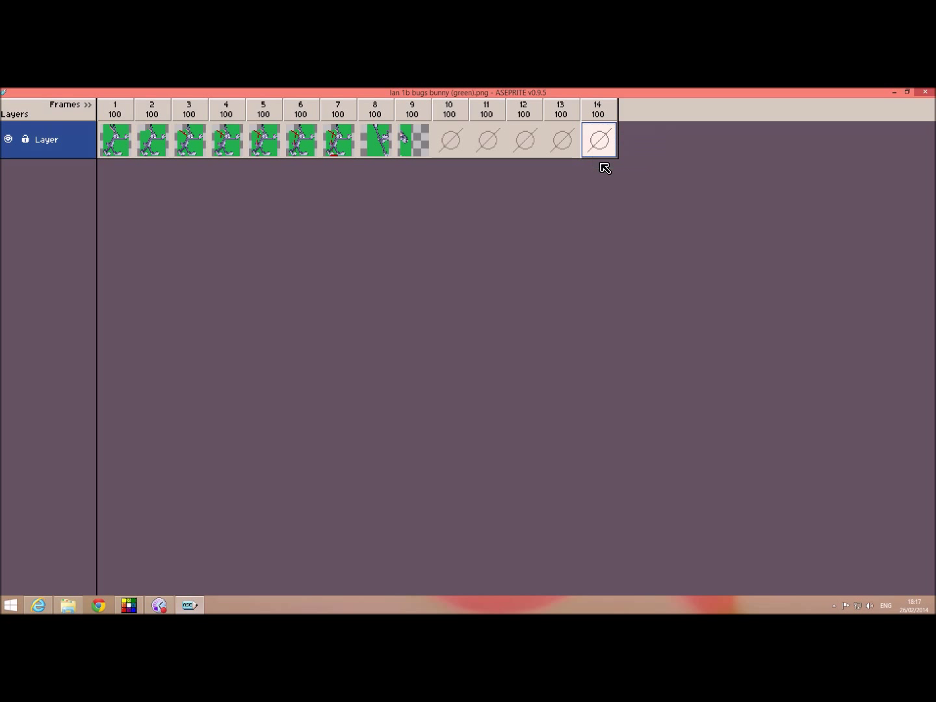
Clear the cels of frames 9 and 8, then return to the sprite editor.
{"action": "left_click", "coordinate": [408, 149]}
{"action": "right_click", "coordinate": [408, 148]}
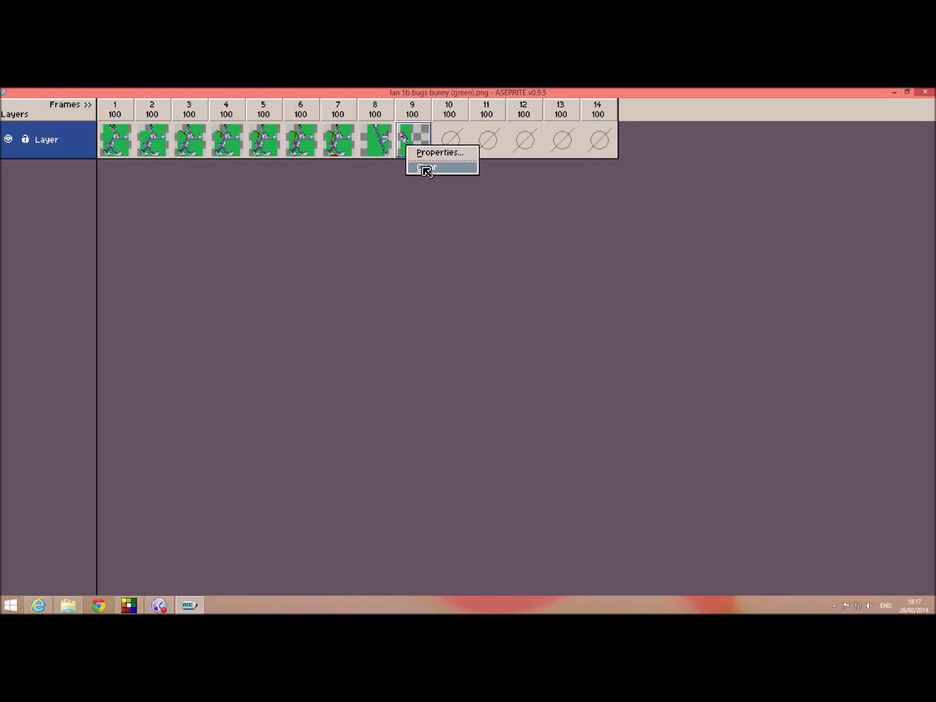
{"action": "left_click", "coordinate": [427, 166]}
{"action": "left_click", "coordinate": [392, 149]}
{"action": "right_click", "coordinate": [392, 151]}
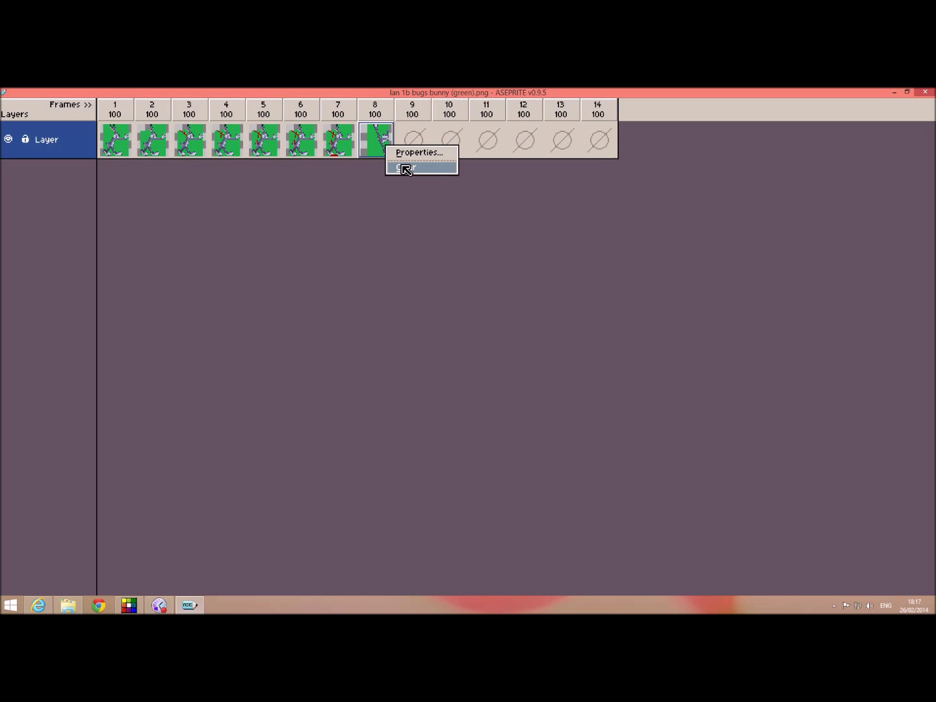
{"action": "left_click", "coordinate": [406, 167]}
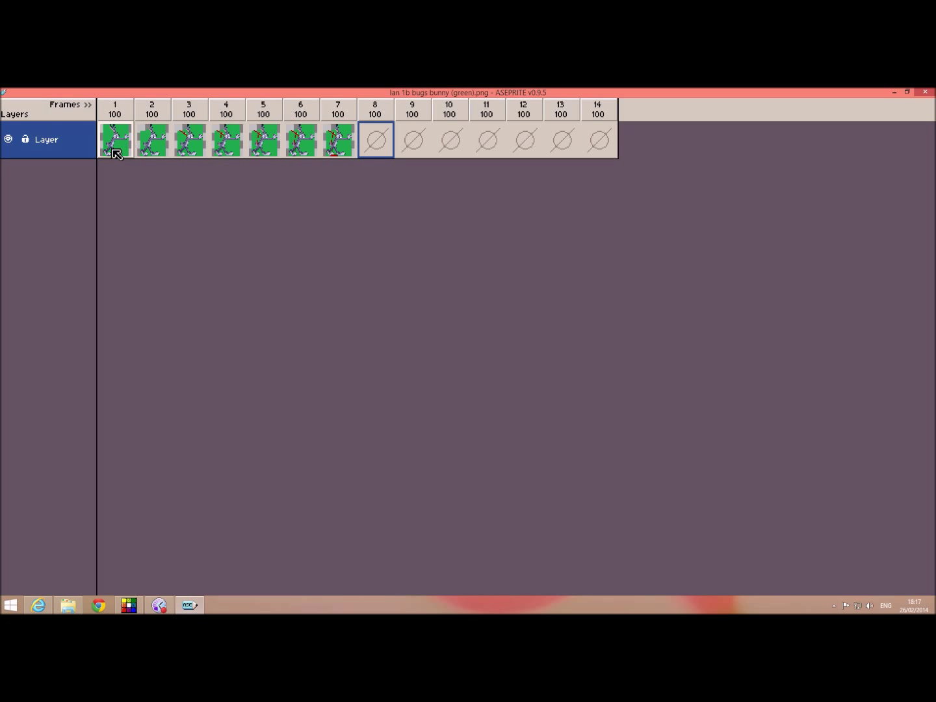
{"action": "key", "text": "Tab"}
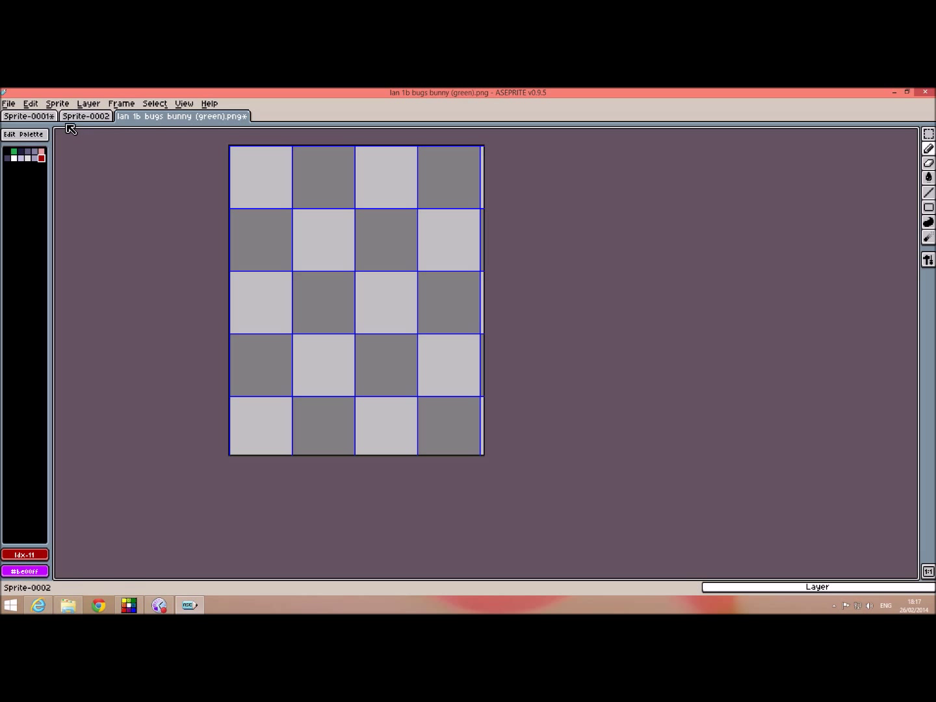
Open Export Sprite Sheet and keep the Horizontal Strip layout.
{"action": "left_click", "coordinate": [121, 103]}
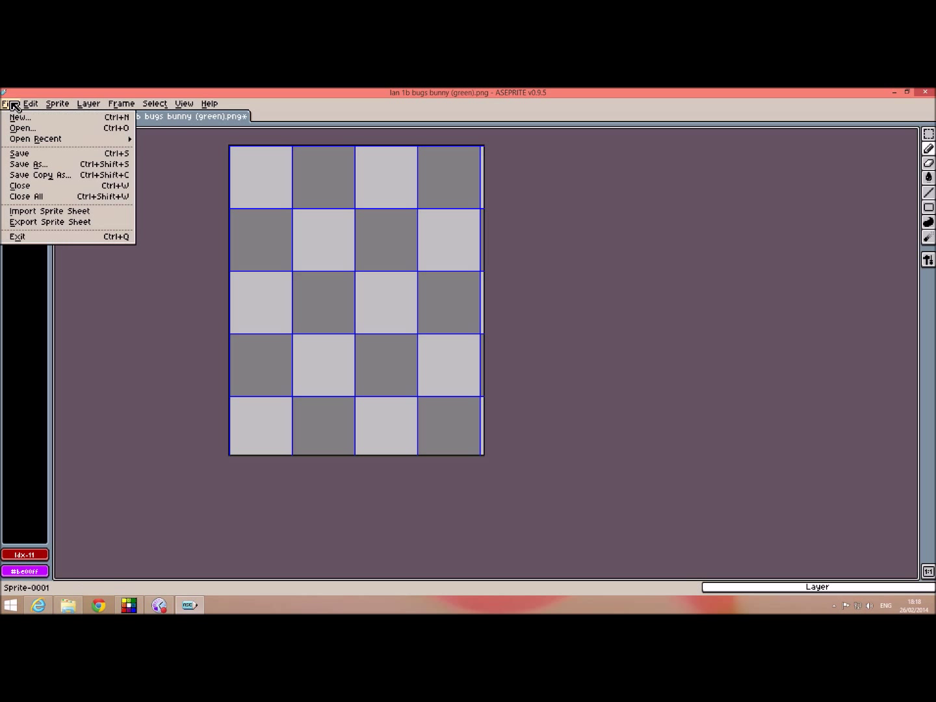
{"action": "left_click", "coordinate": [47, 225]}
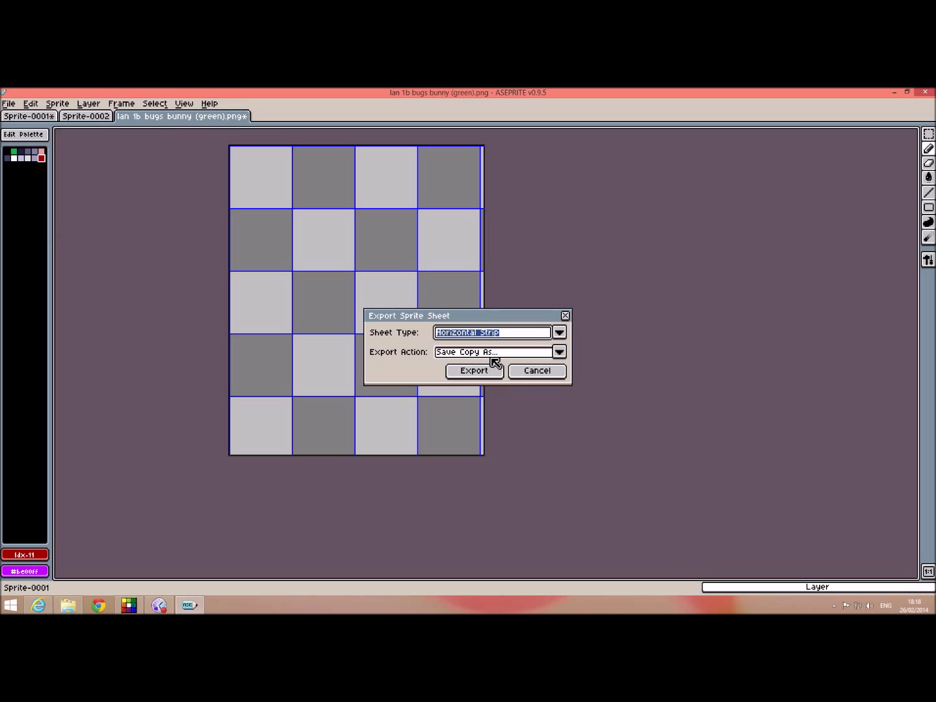
{"action": "left_click", "coordinate": [563, 333]}
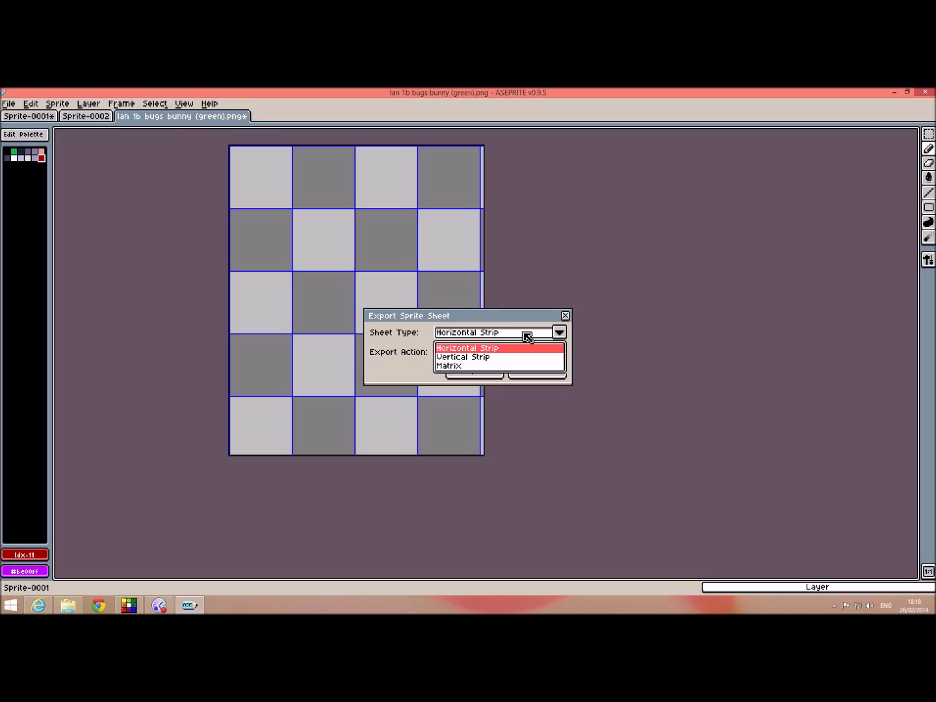
{"action": "left_click", "coordinate": [558, 331]}
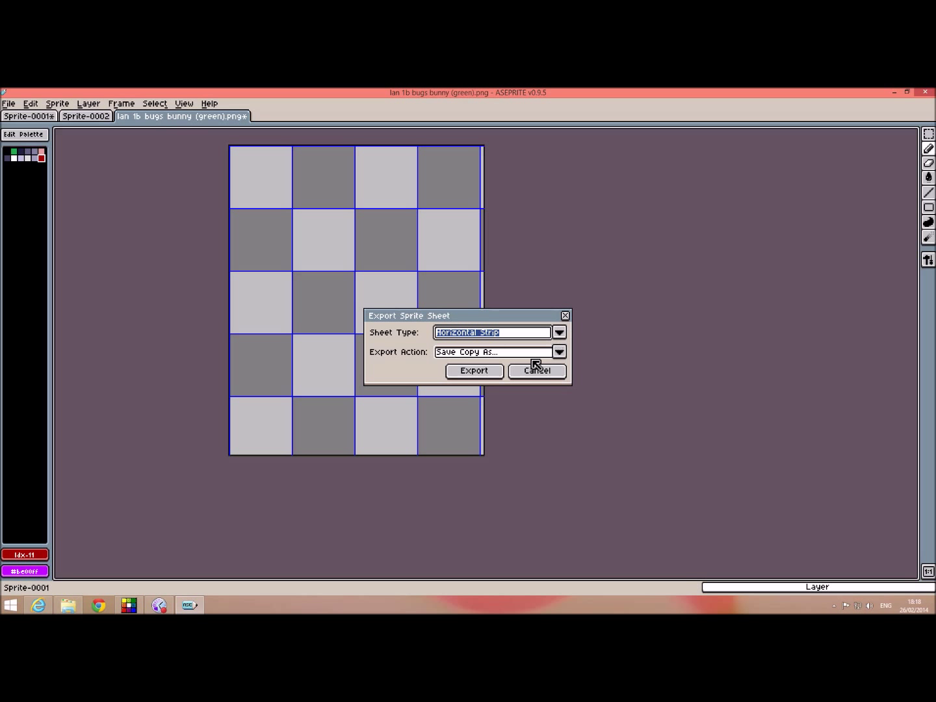
Export the sprite sheet as Test.png in the Downloaded sprites templates to make gifs folder.
{"action": "left_click", "coordinate": [496, 373]}
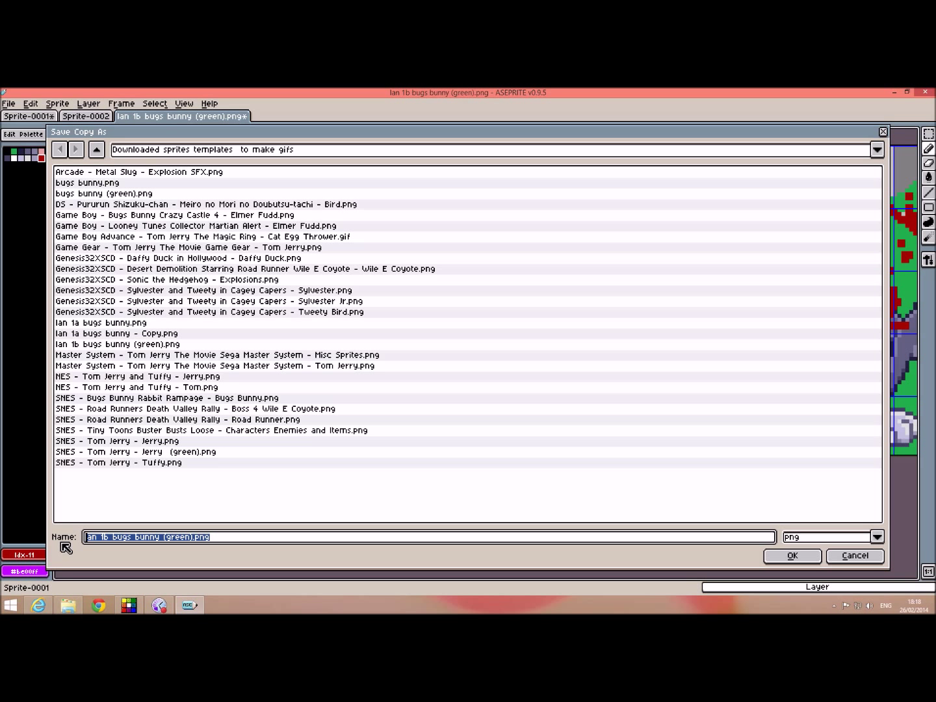
{"action": "type", "text": "Test"}
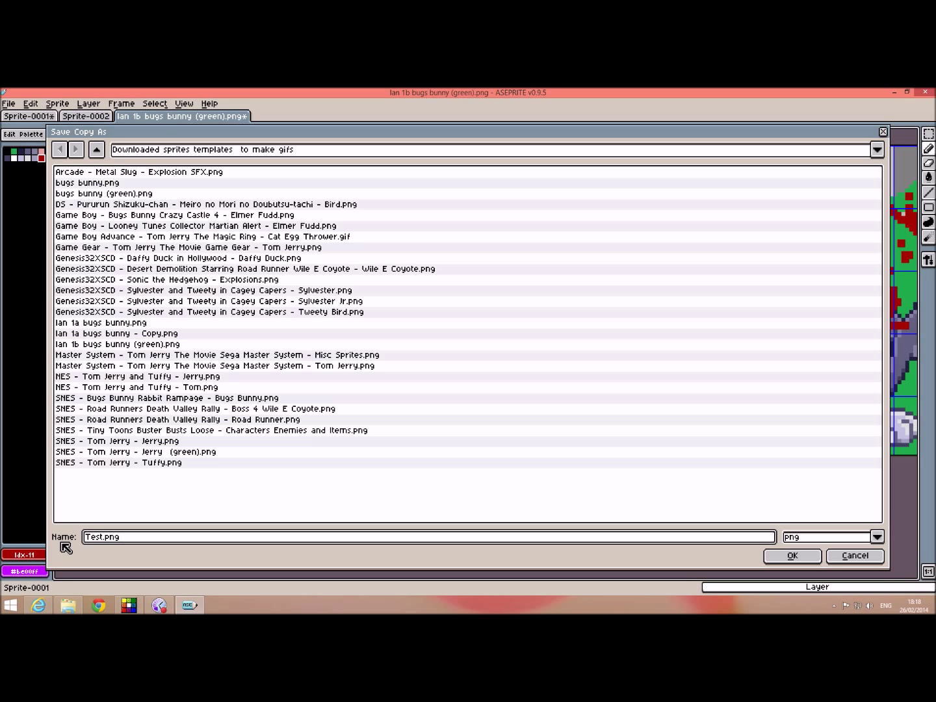
{"action": "left_click", "coordinate": [798, 557]}
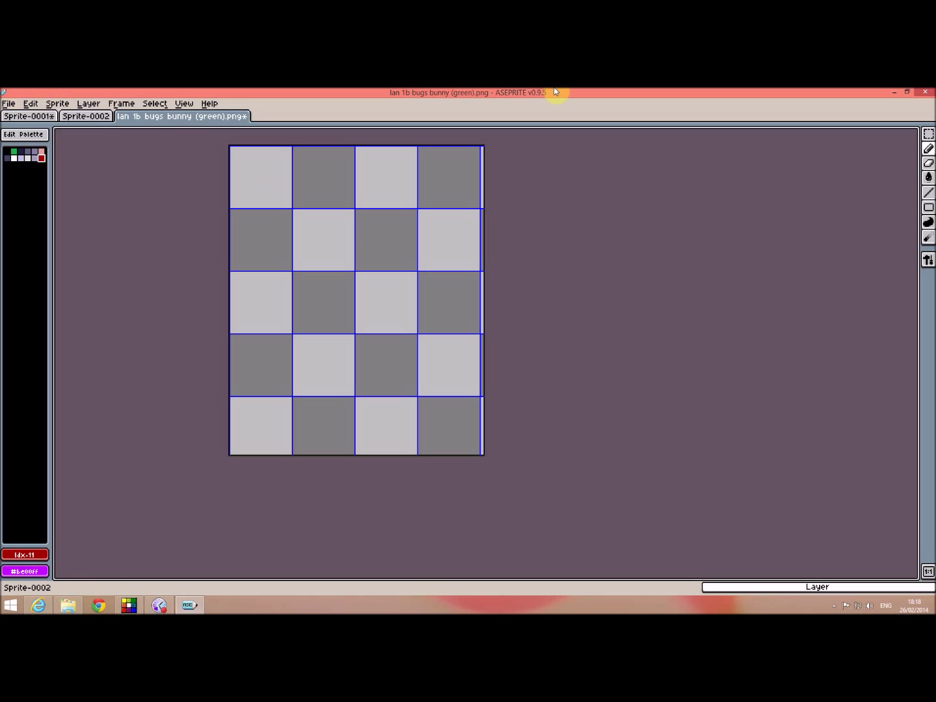
Close Aseprite and confirm quitting without saving the sprite changes.
{"action": "left_click", "coordinate": [925, 92]}
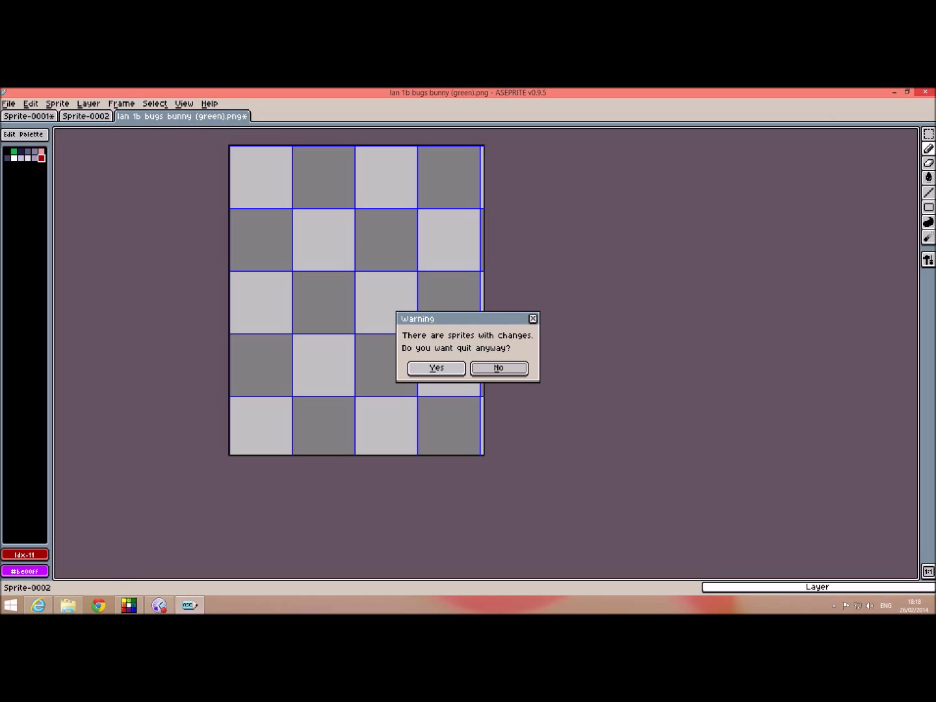
{"action": "left_click", "coordinate": [436, 369]}
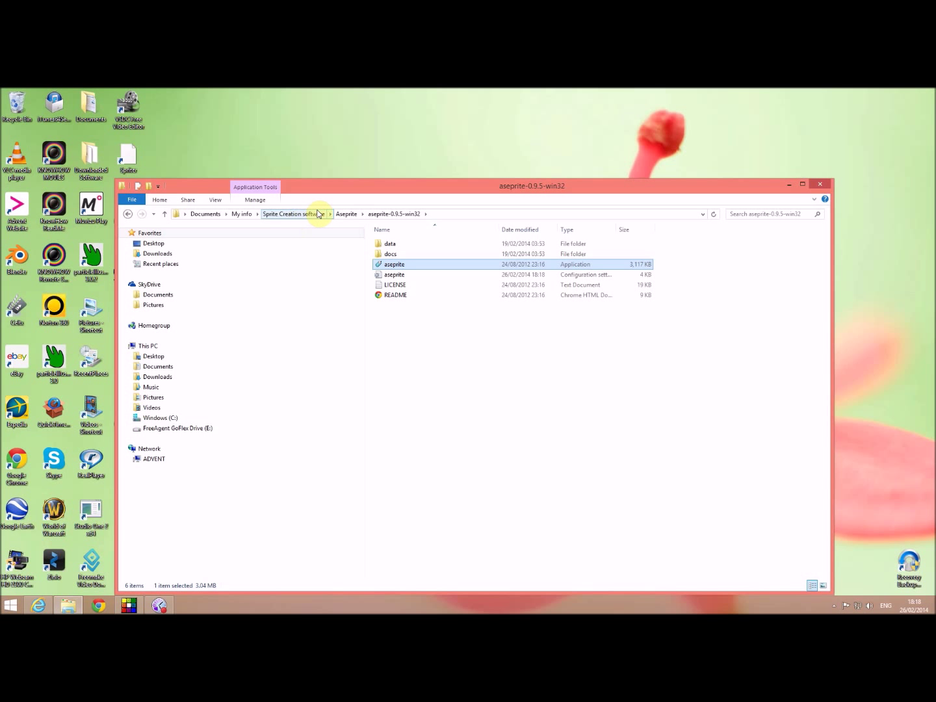
Browse from My info through Emulator software and Dark function GIF editor to the templates folder, preview Test, then return to YouTube.
{"action": "left_click", "coordinate": [246, 214]}
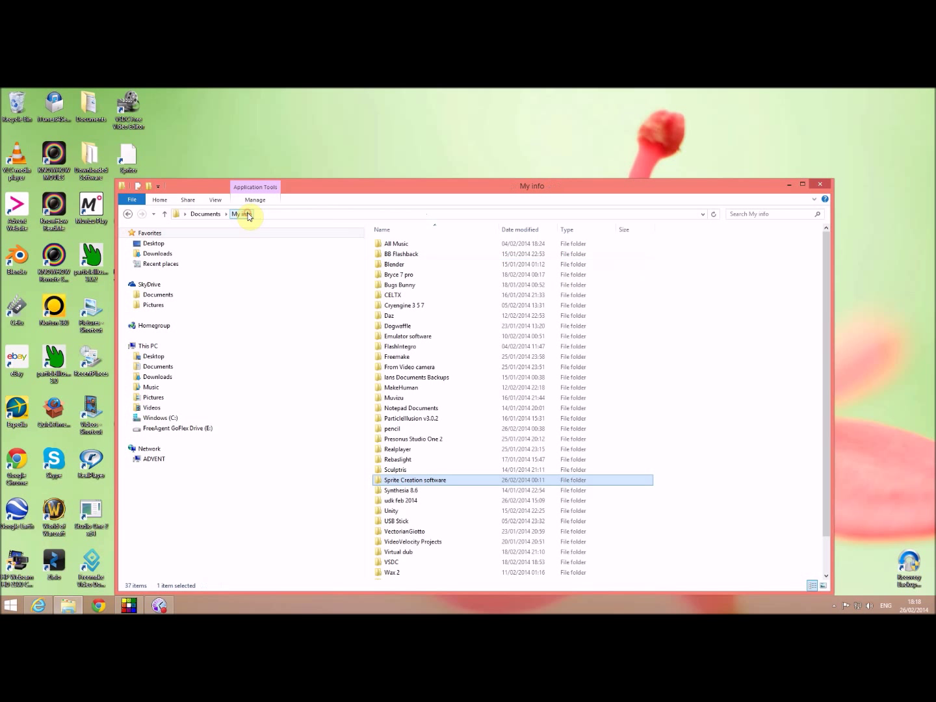
{"action": "double_click", "coordinate": [421, 337]}
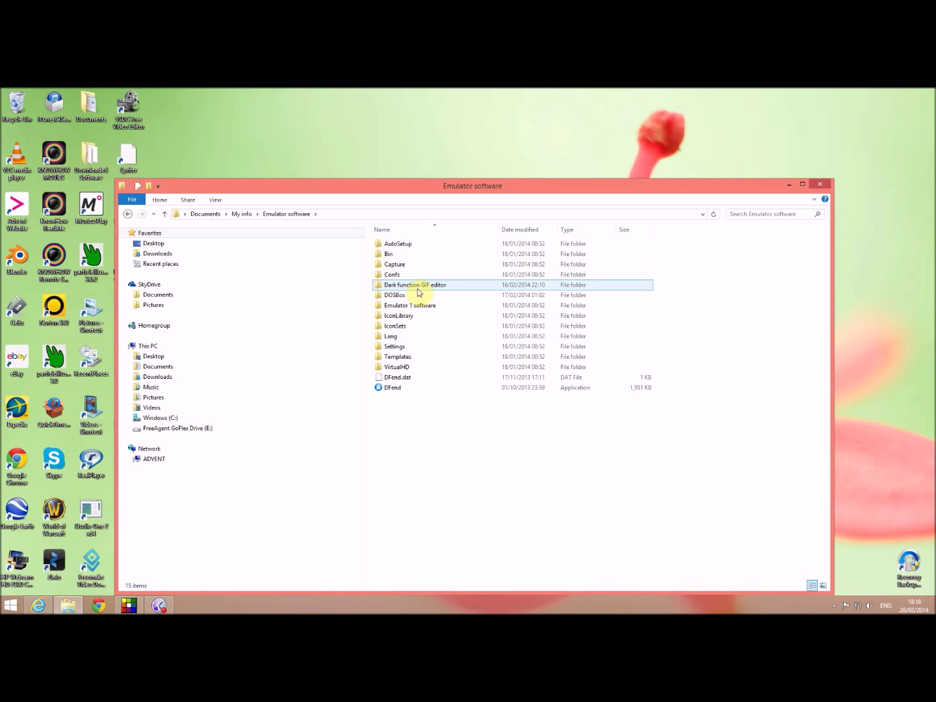
{"action": "double_click", "coordinate": [418, 287]}
{"action": "double_click", "coordinate": [419, 245]}
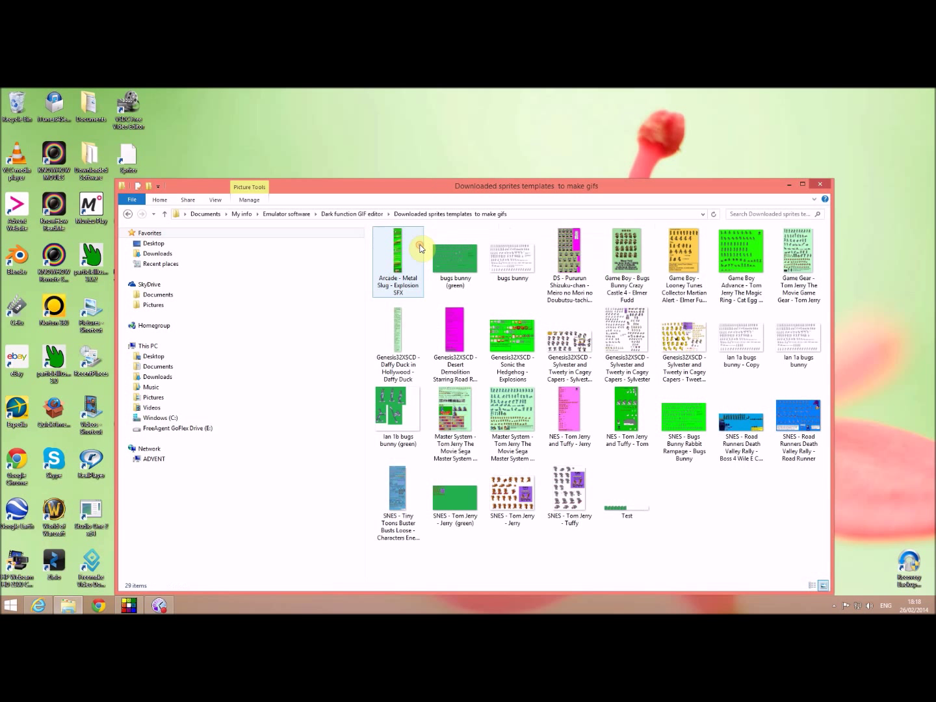
{"action": "double_click", "coordinate": [641, 498]}
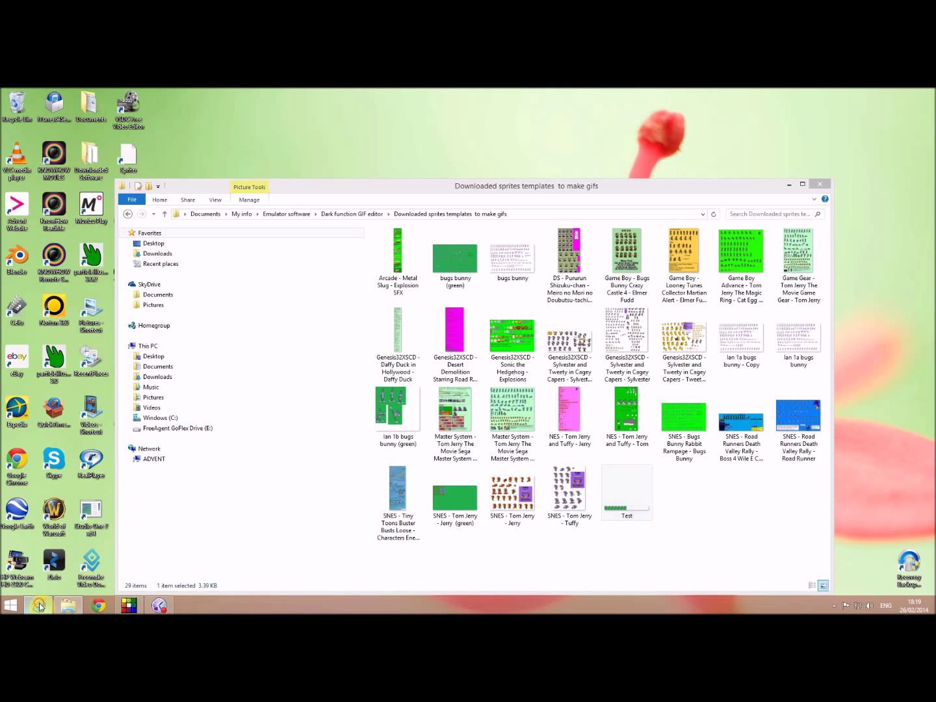
{"action": "left_click", "coordinate": [38, 603]}
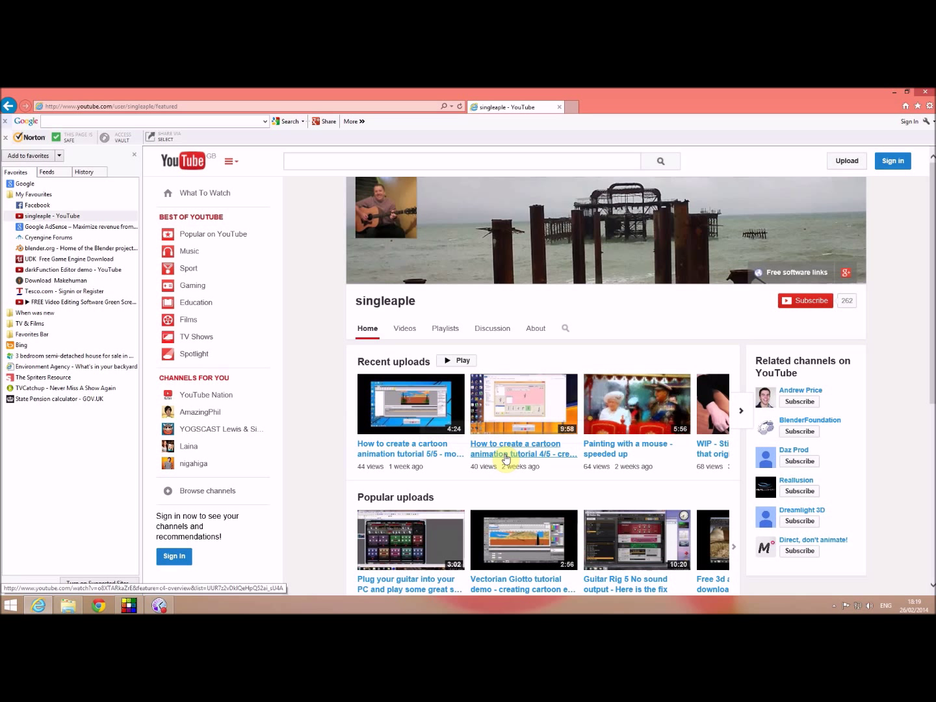
On the channel's Videos tab, switch the All videos list to Uploads.
{"action": "left_click", "coordinate": [407, 328]}
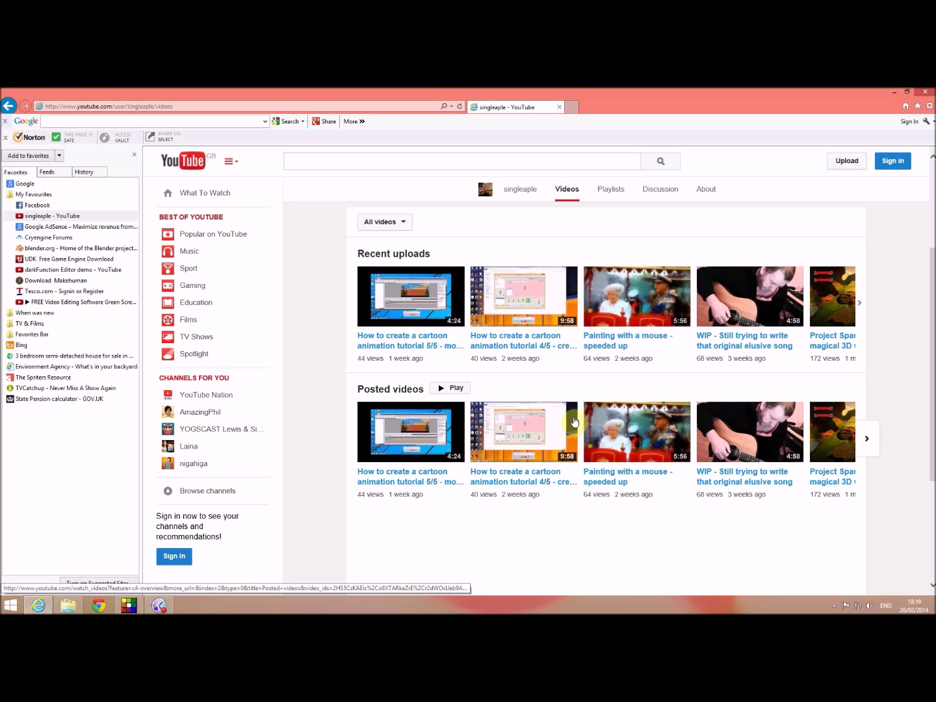
{"action": "left_click", "coordinate": [379, 223]}
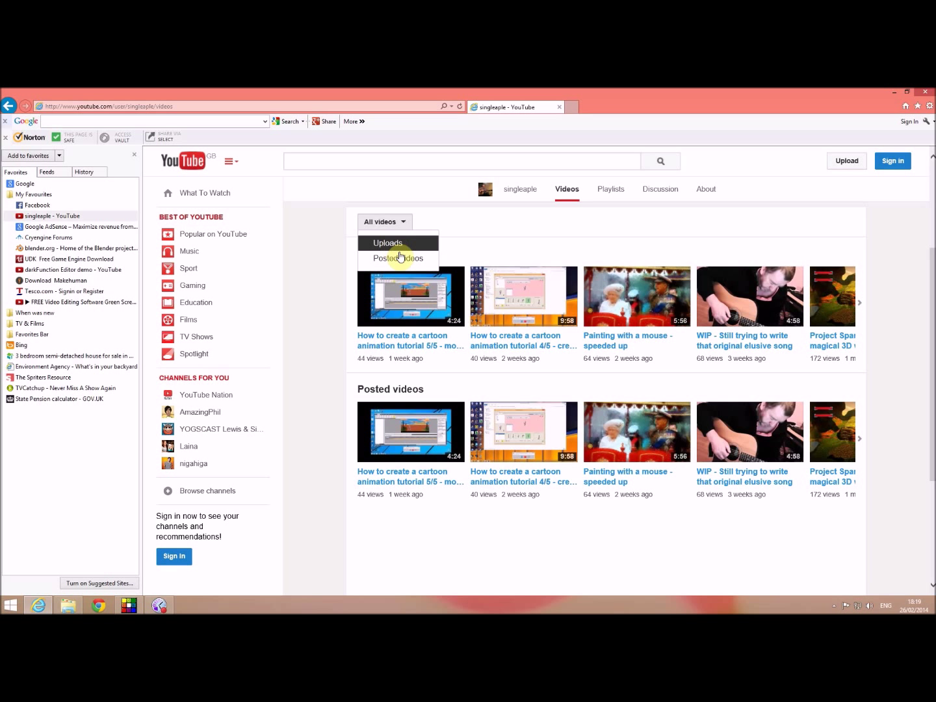
{"action": "left_click", "coordinate": [388, 243]}
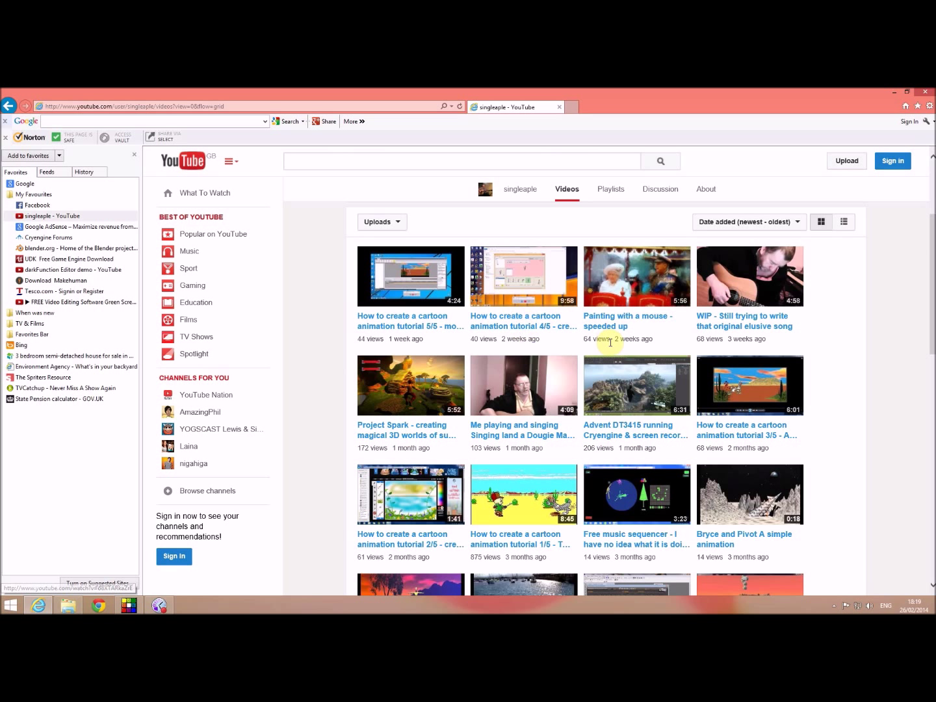